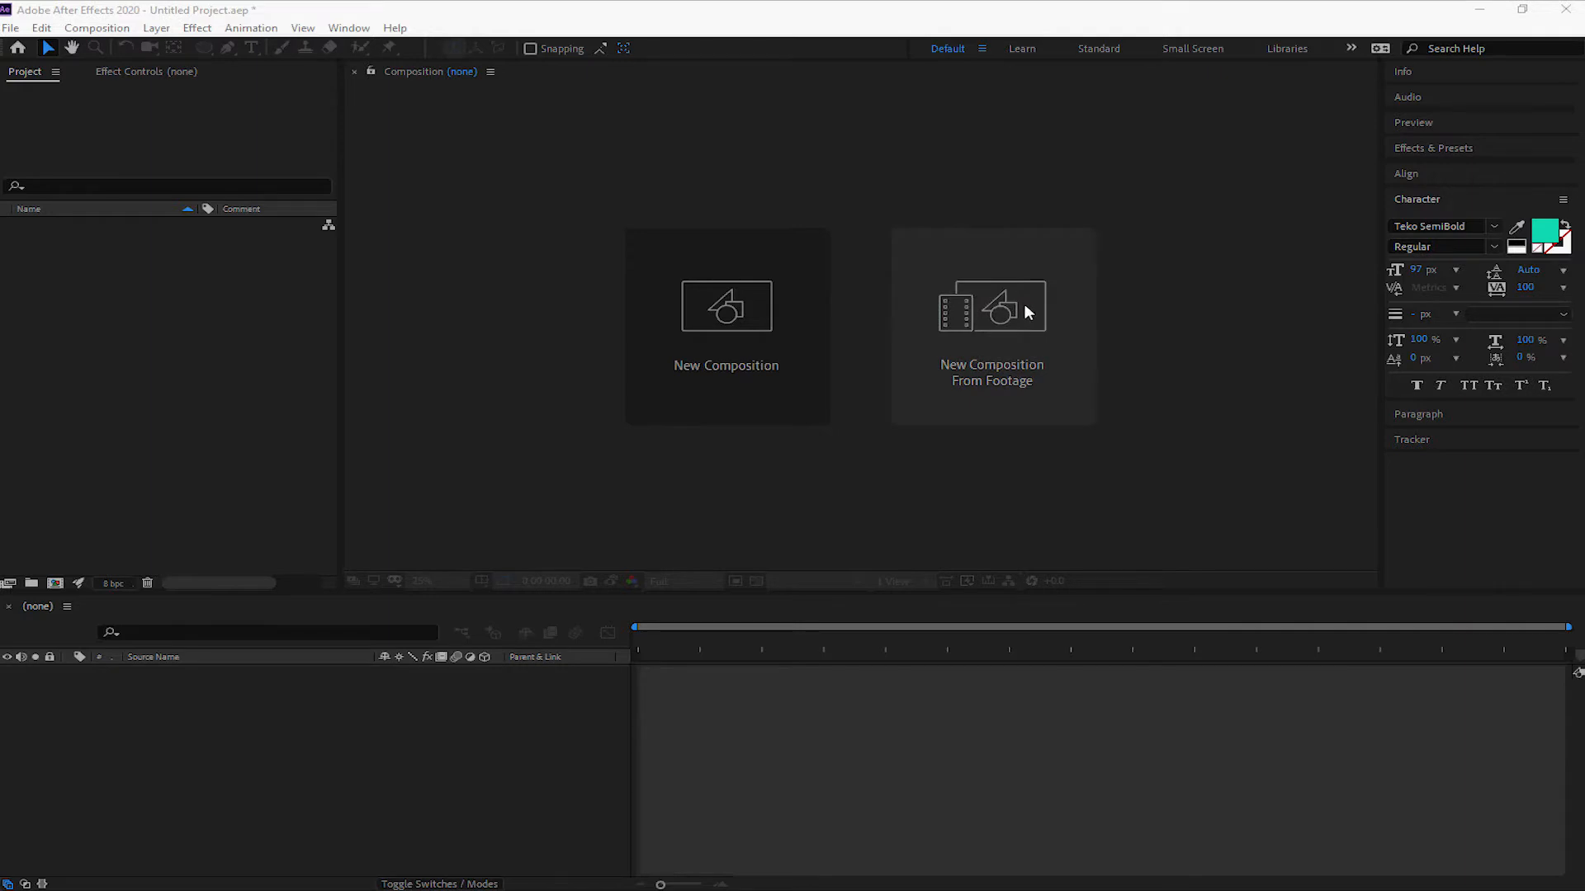
Look through the Learn, Standard, Small Screen and Libraries workspaces and the additional workspace list, and settle on the Standard workspace
{"action": "left_click", "coordinate": [1022, 50]}
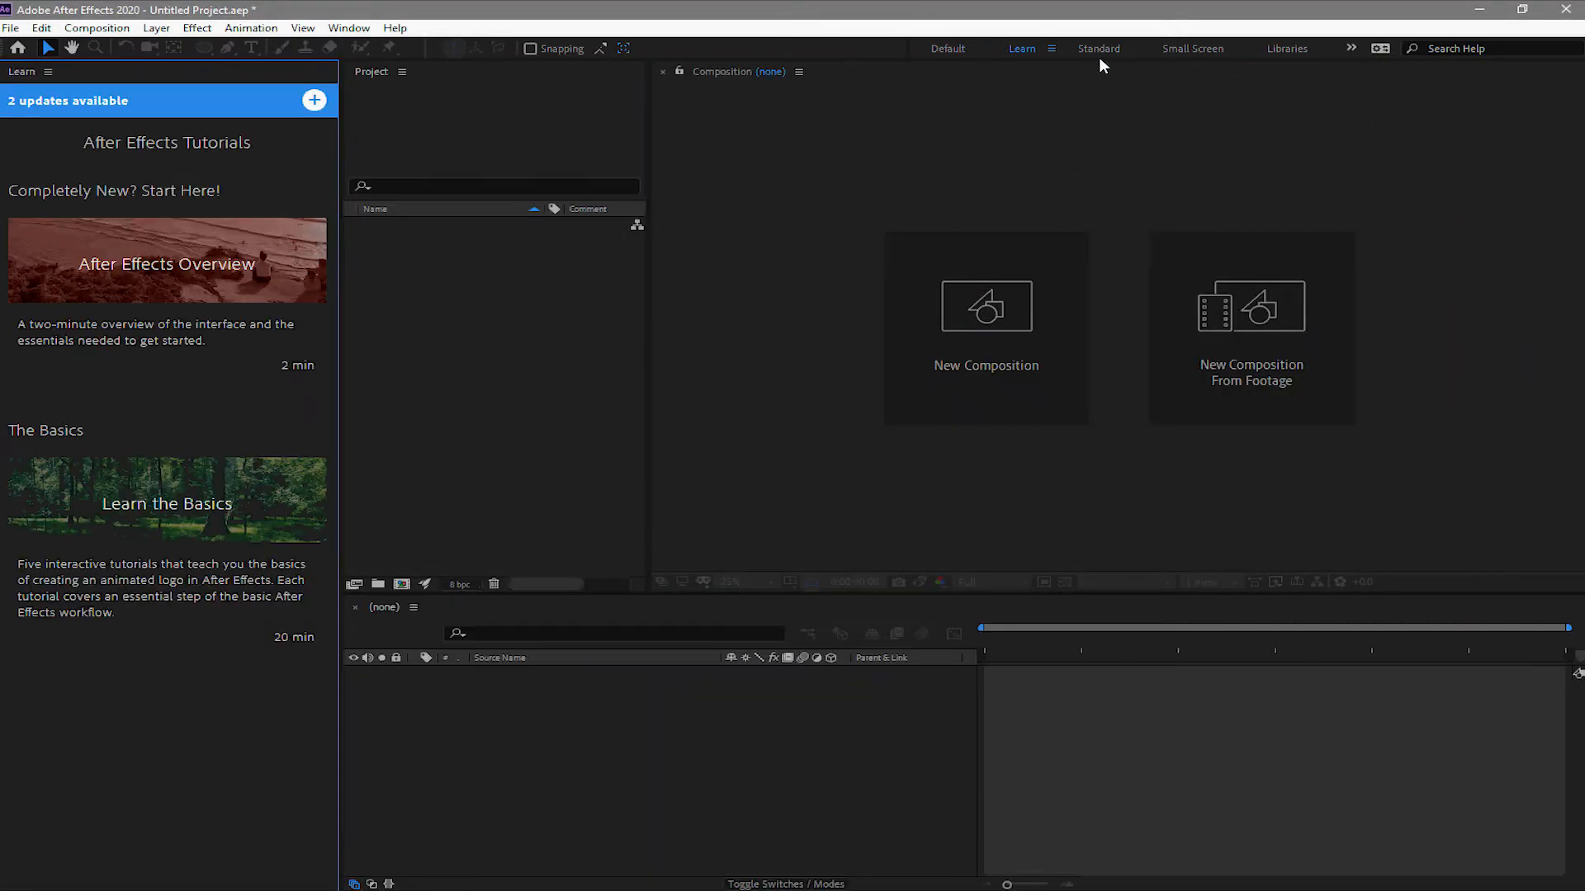
{"action": "left_click", "coordinate": [1102, 49]}
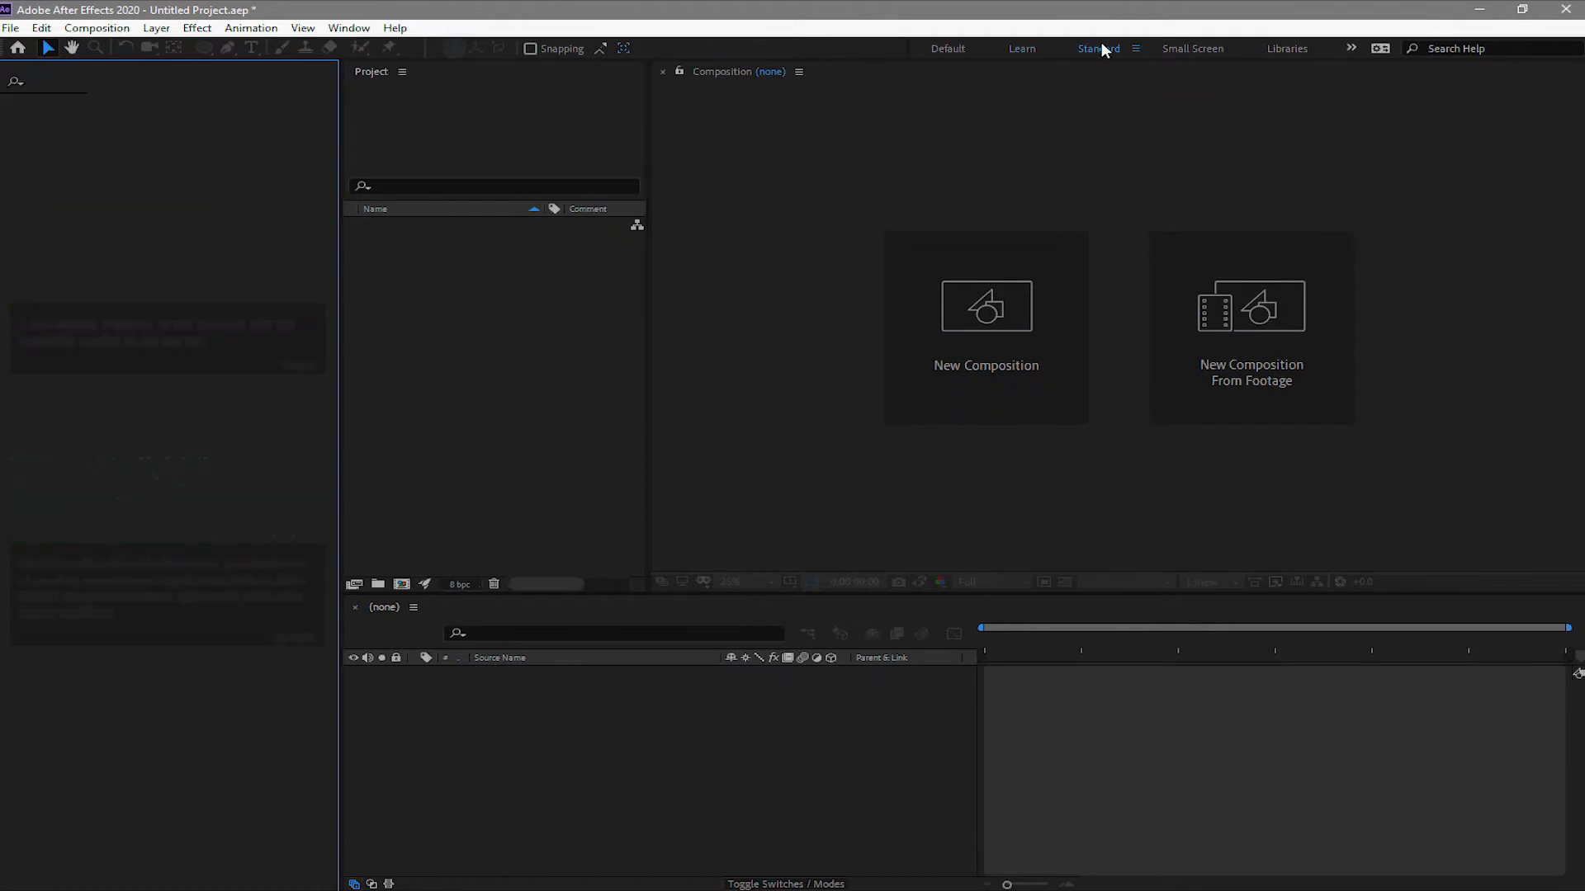
{"action": "left_click", "coordinate": [1196, 49]}
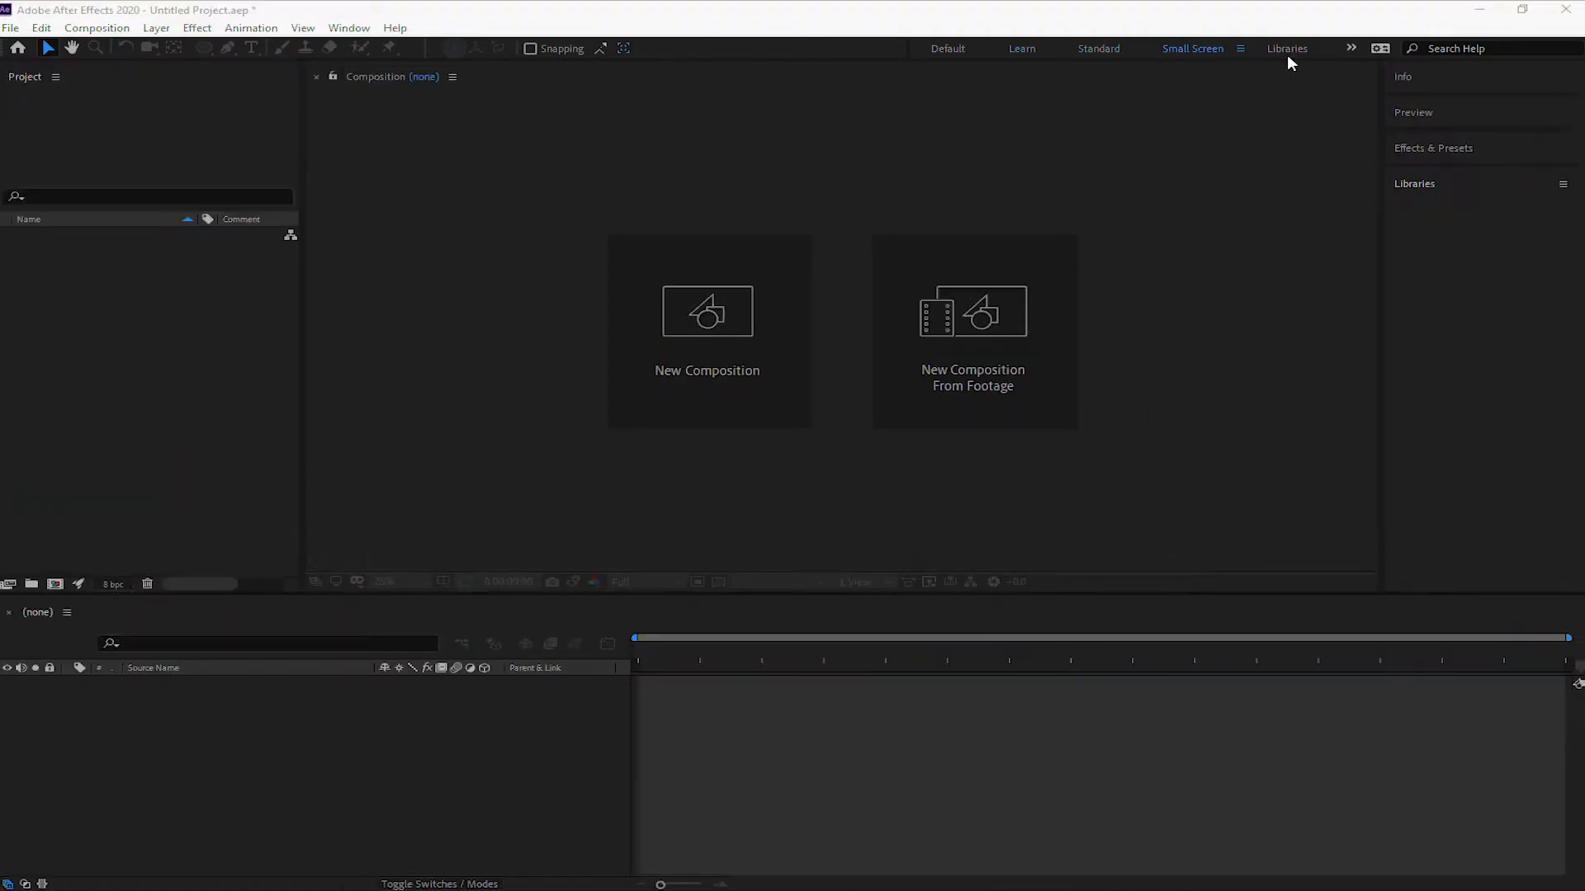
{"action": "left_click", "coordinate": [1283, 48]}
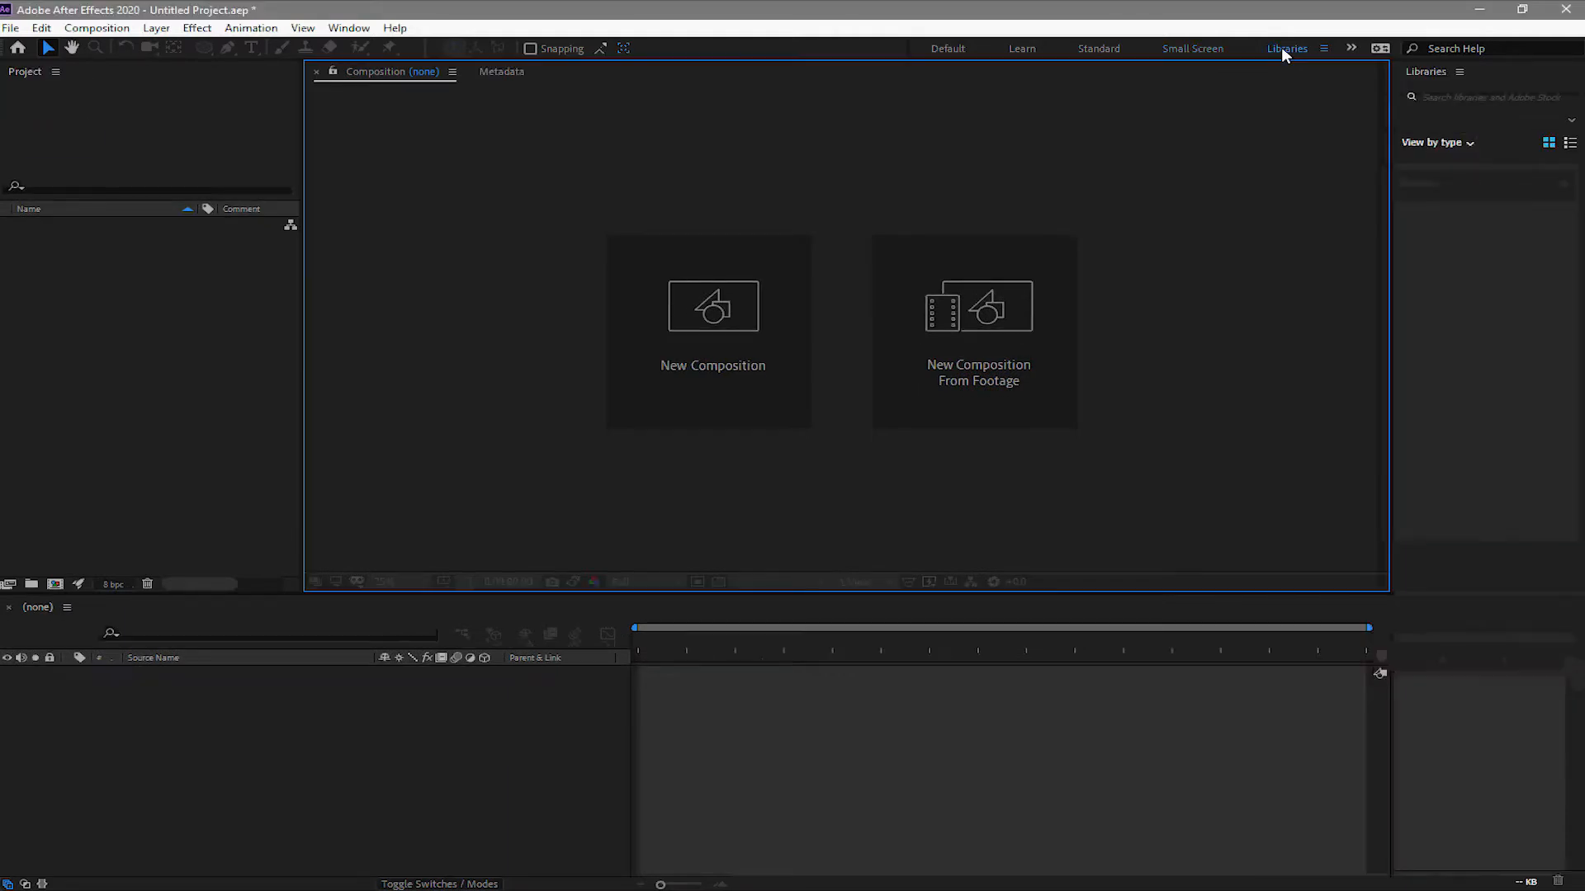
{"action": "left_click", "coordinate": [1362, 46]}
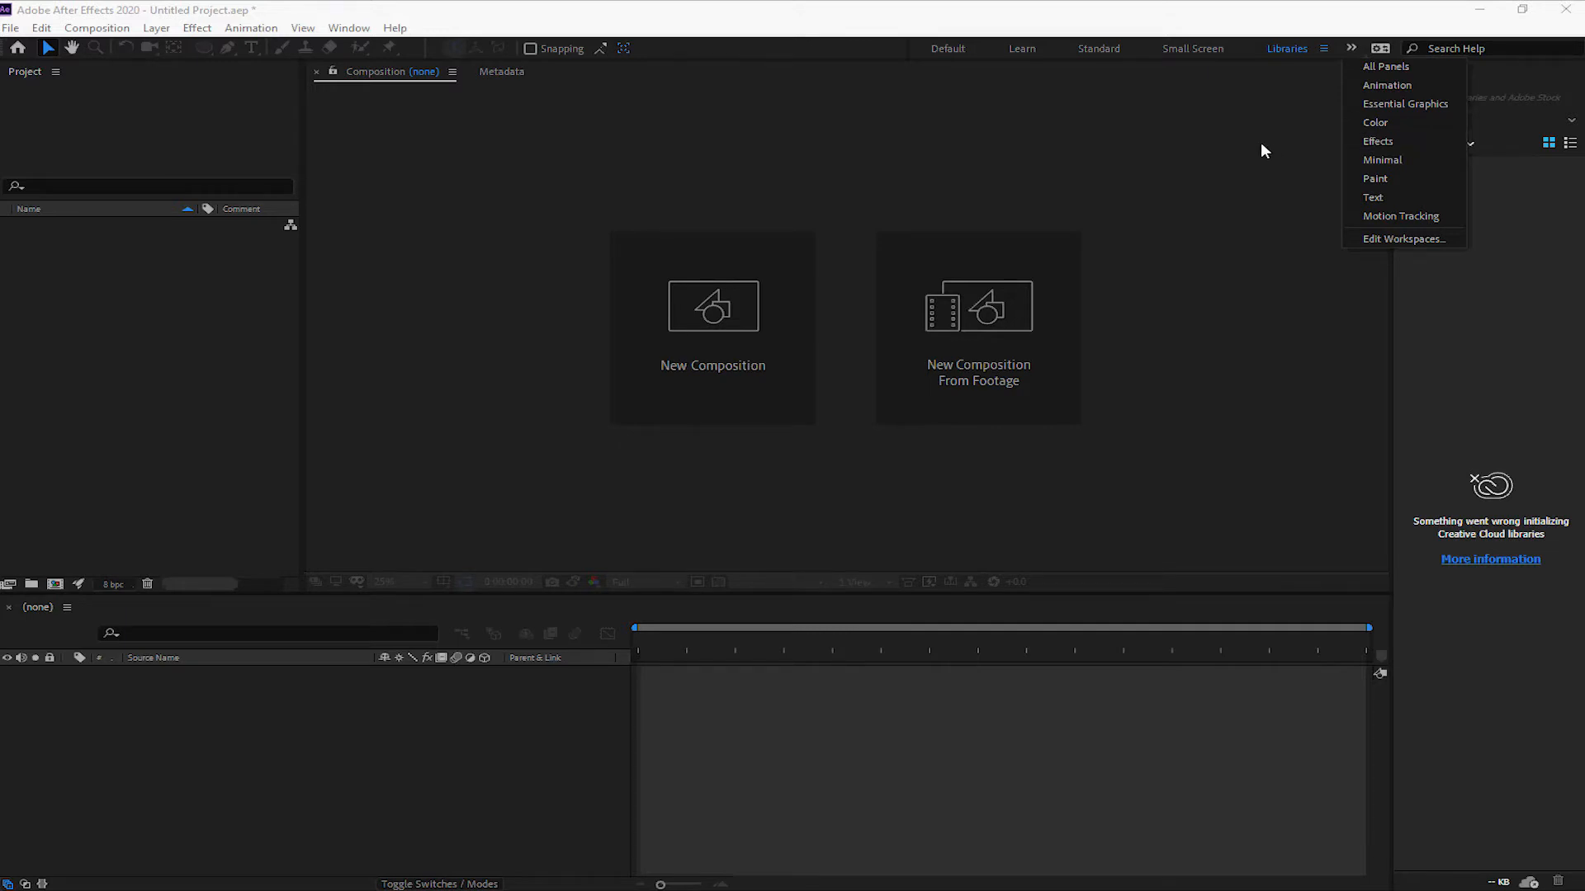
{"action": "left_click", "coordinate": [1086, 47]}
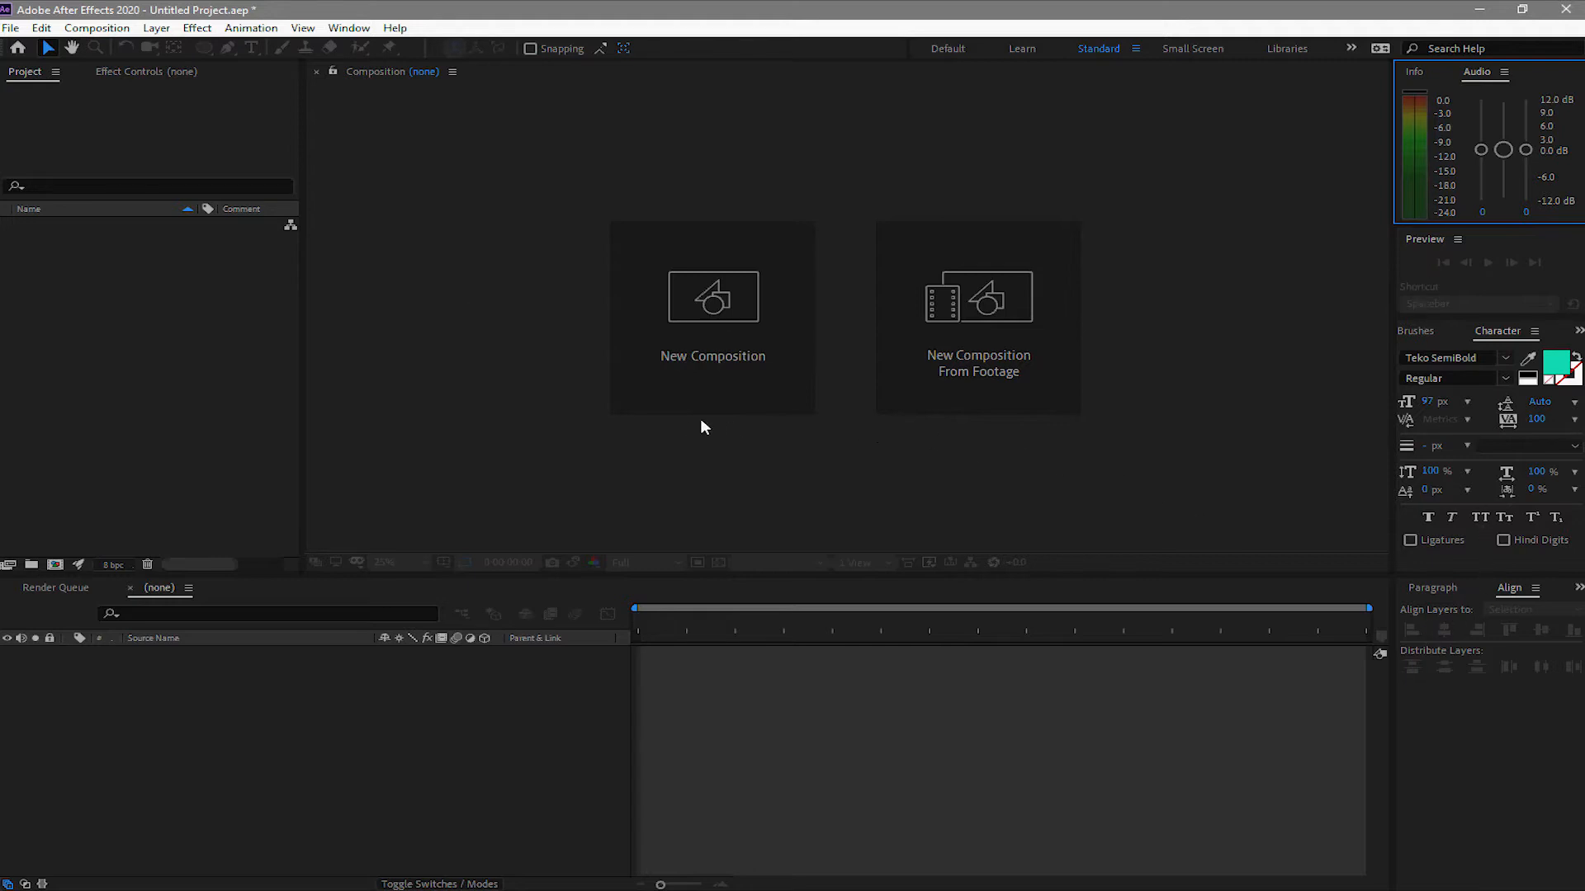
Hide the Audio panel and show it again
{"action": "left_click", "coordinate": [343, 30]}
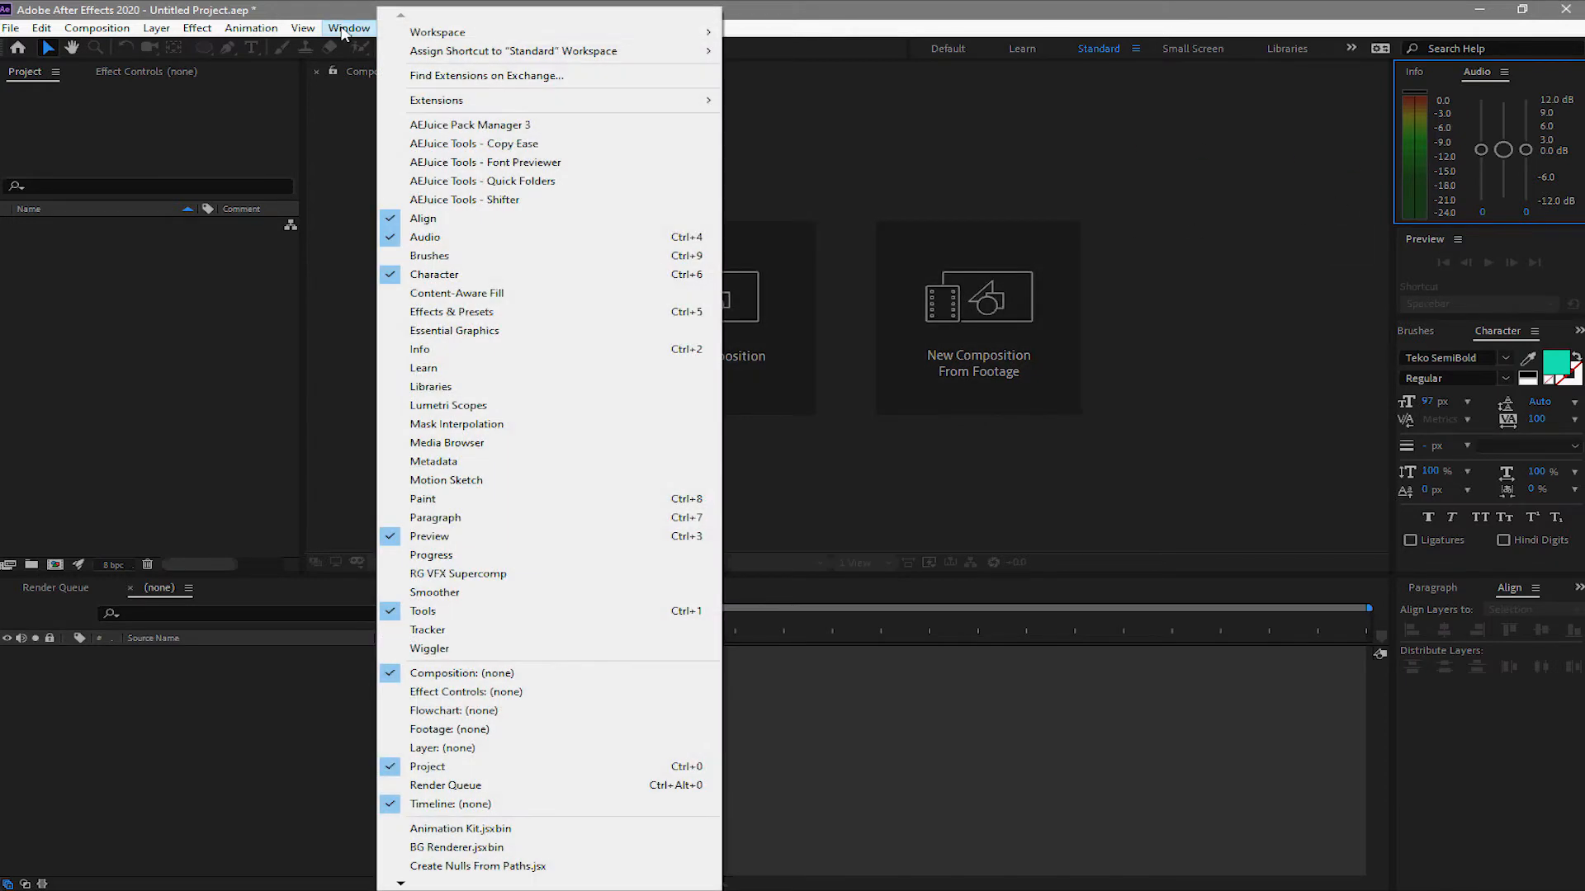
{"action": "left_click", "coordinate": [402, 241]}
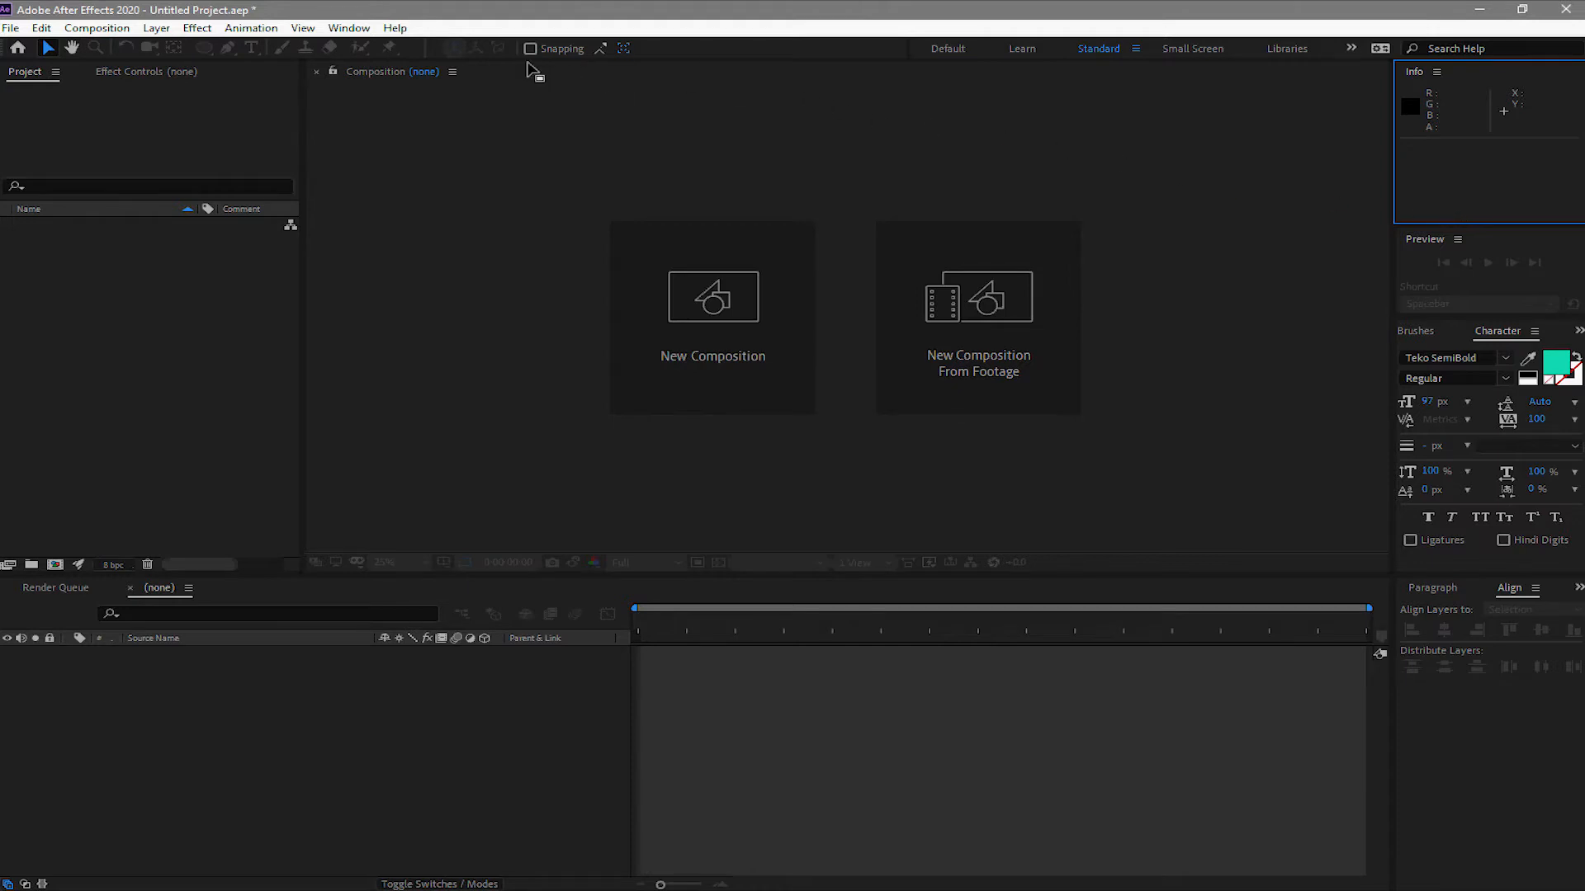
{"action": "left_click", "coordinate": [346, 30]}
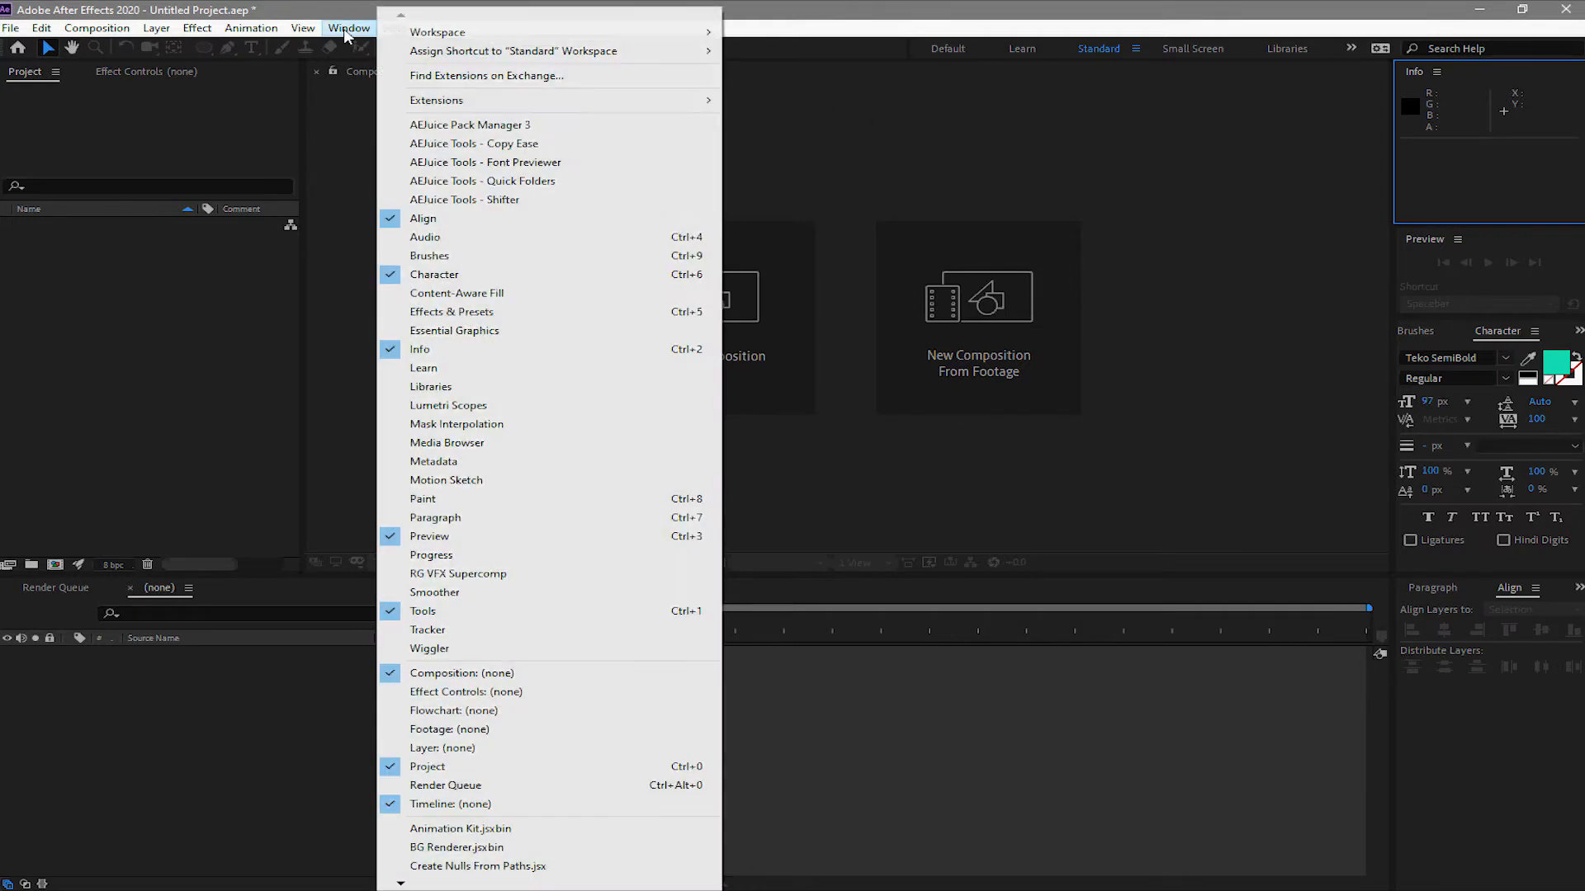
{"action": "left_click", "coordinate": [425, 238]}
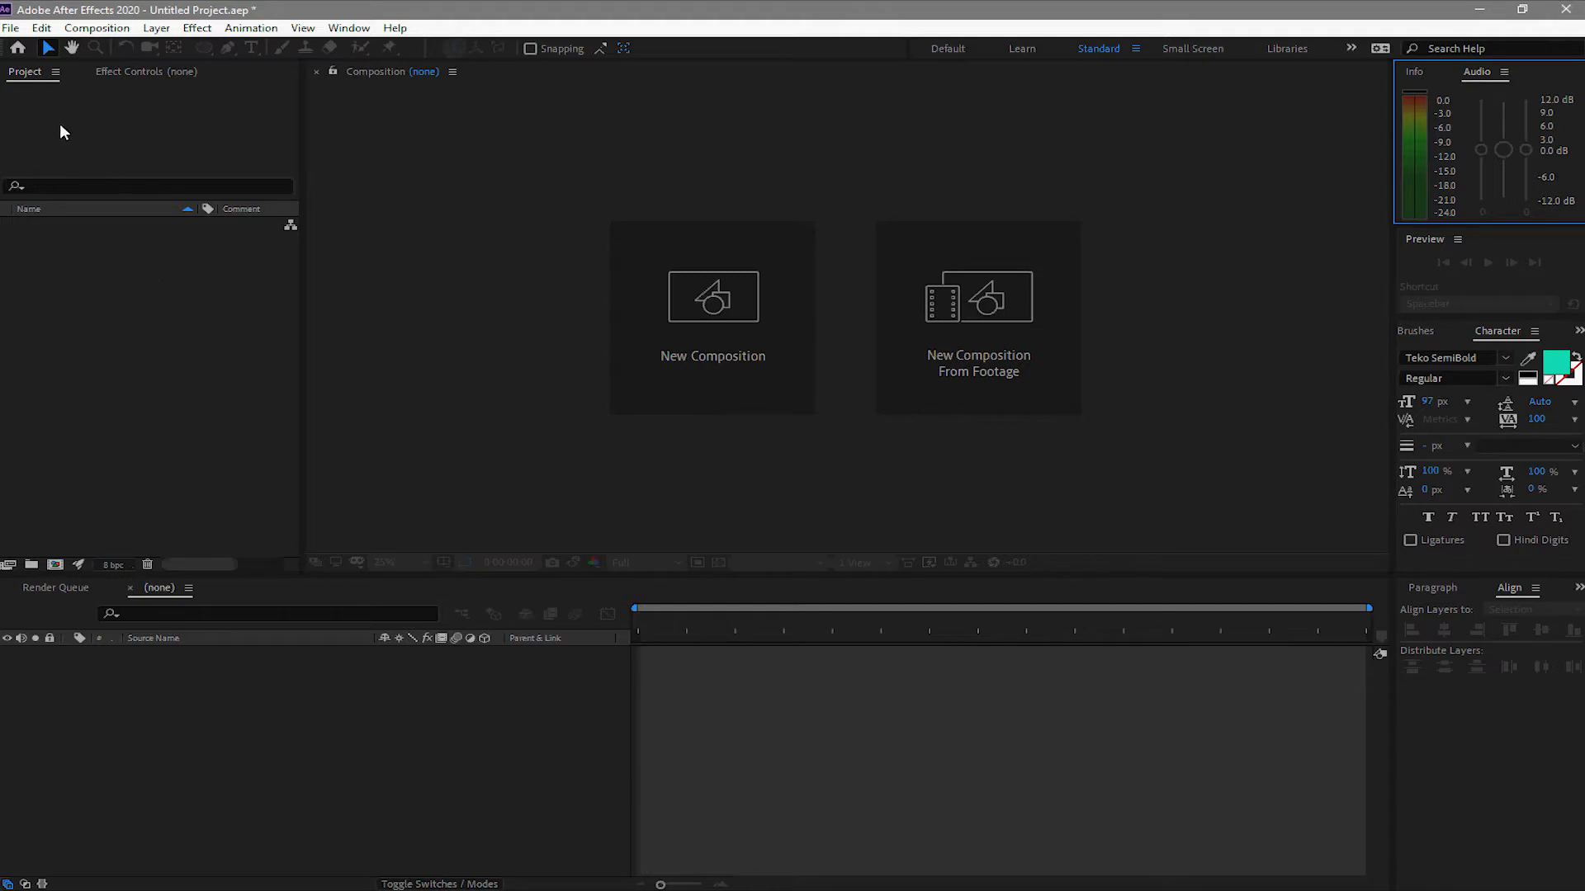
Import the whole Assets folder from Downloads > Project File into the project
{"action": "left_click", "coordinate": [10, 27]}
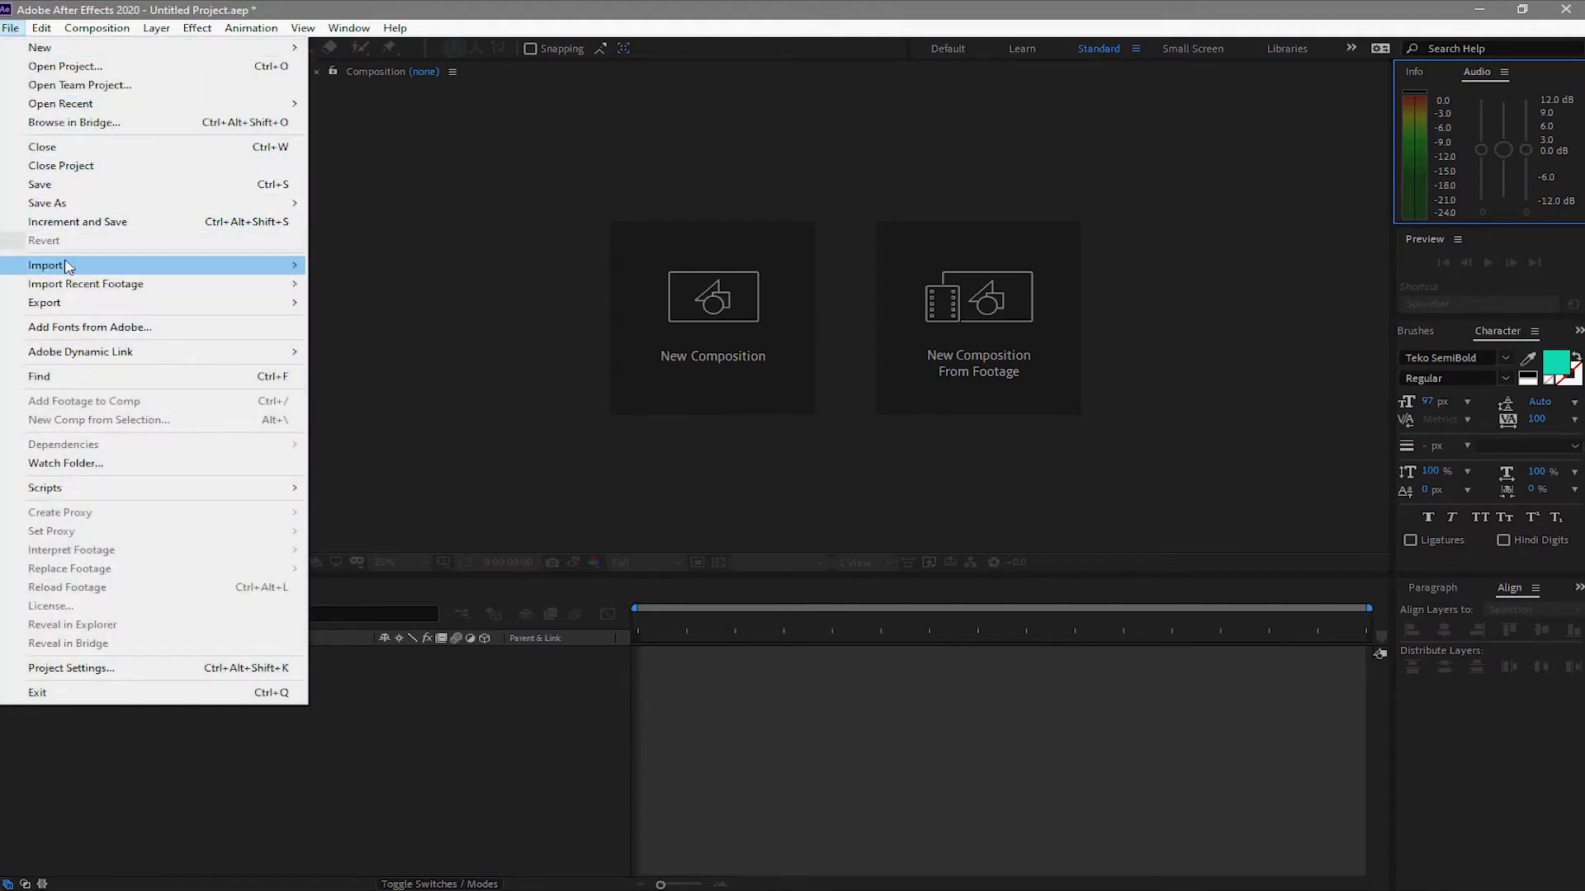
{"action": "mouse_move", "coordinate": [302, 286]}
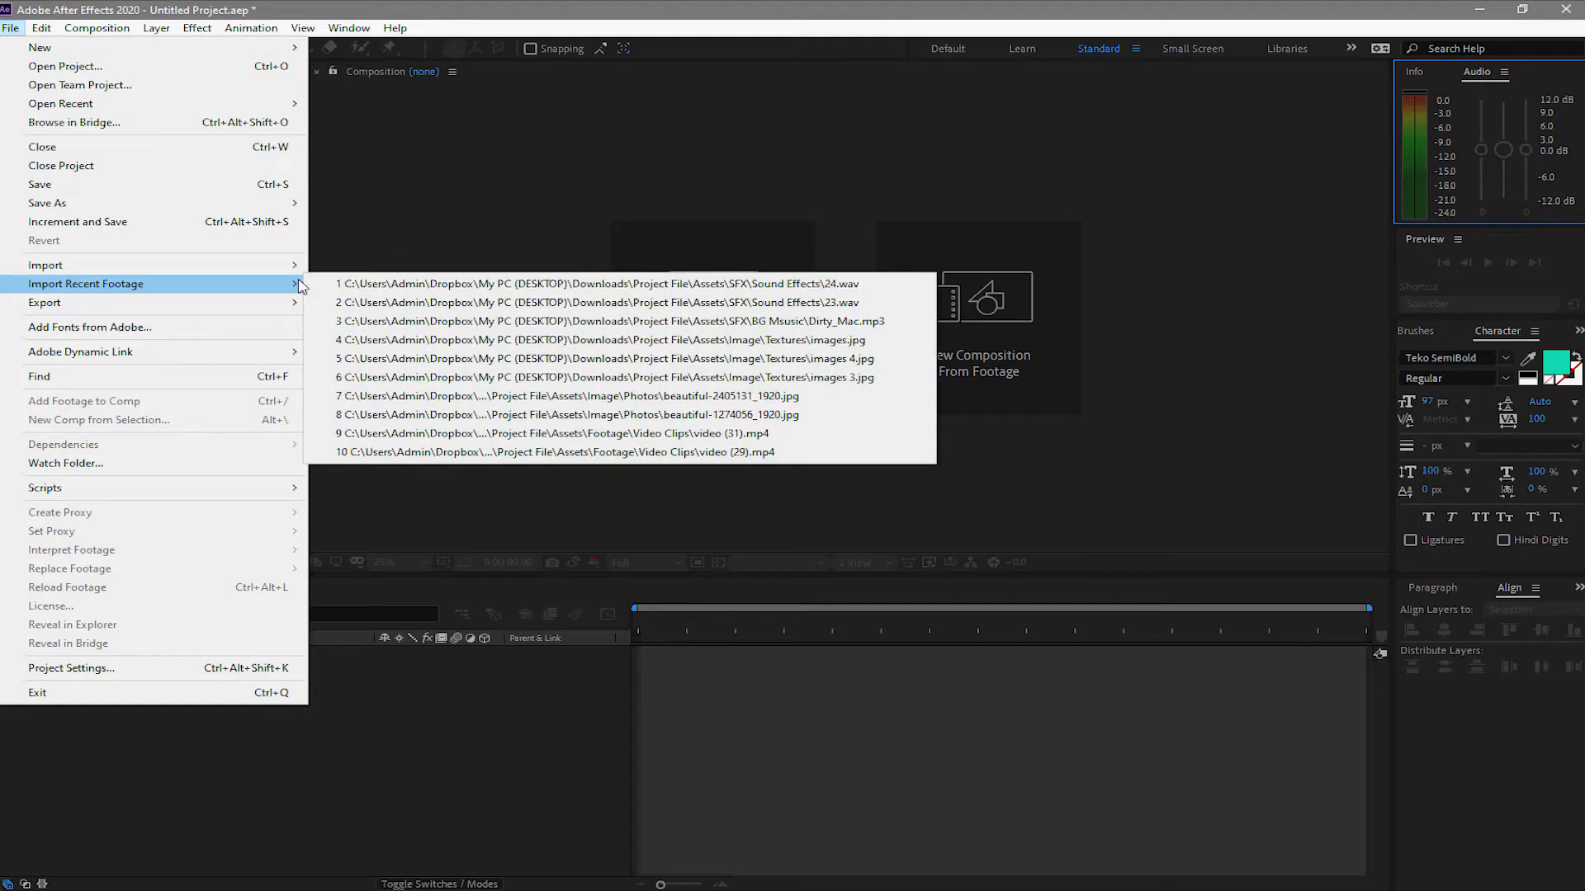
{"action": "left_click", "coordinate": [339, 265]}
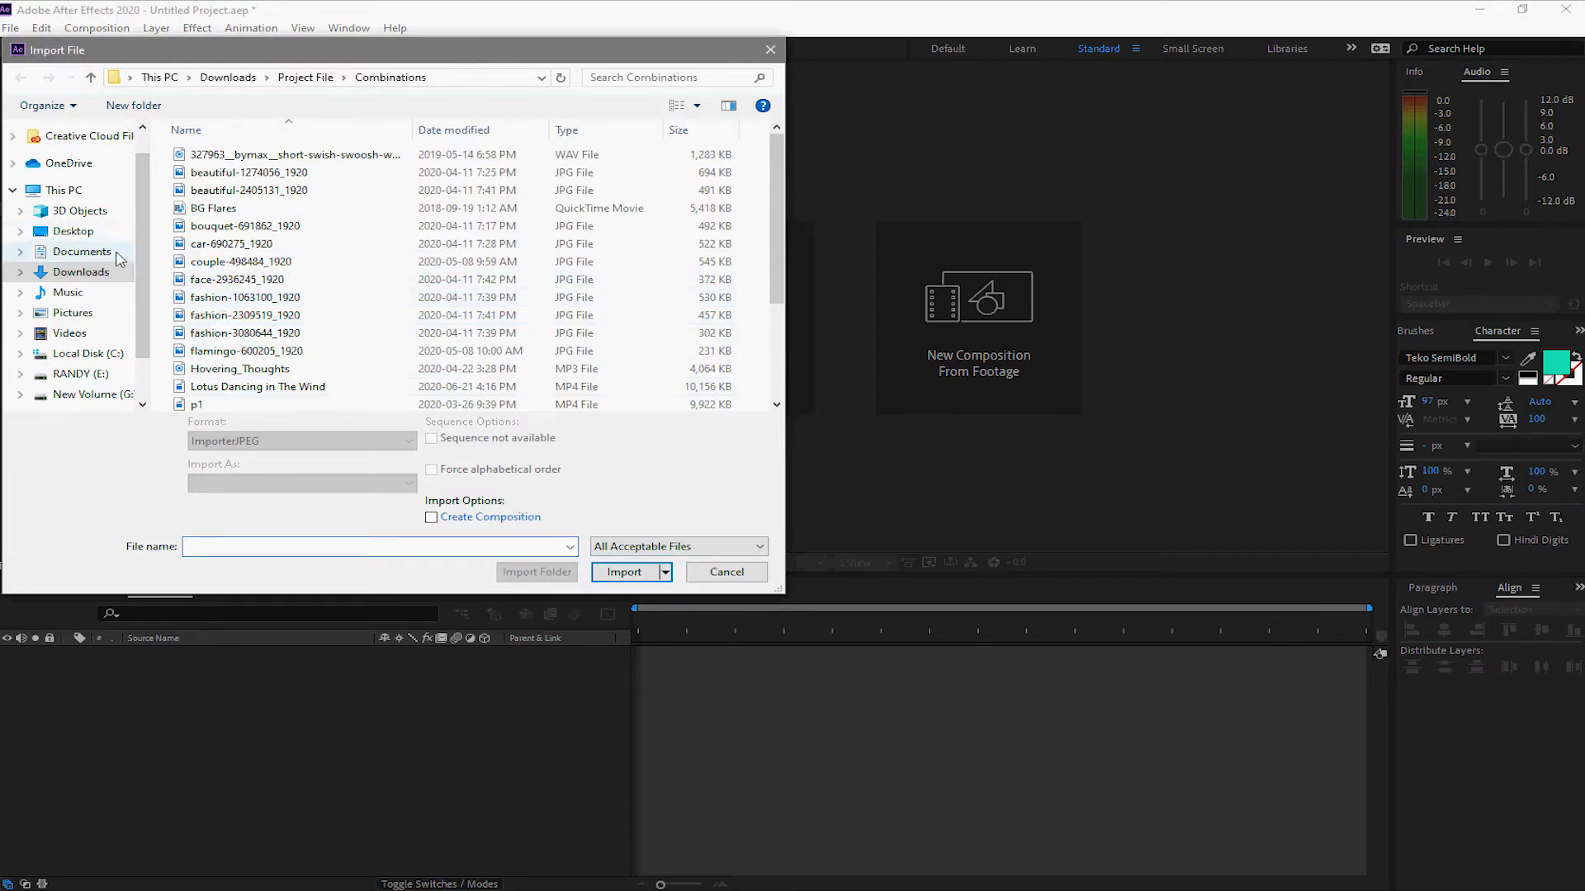
{"action": "left_click", "coordinate": [82, 272]}
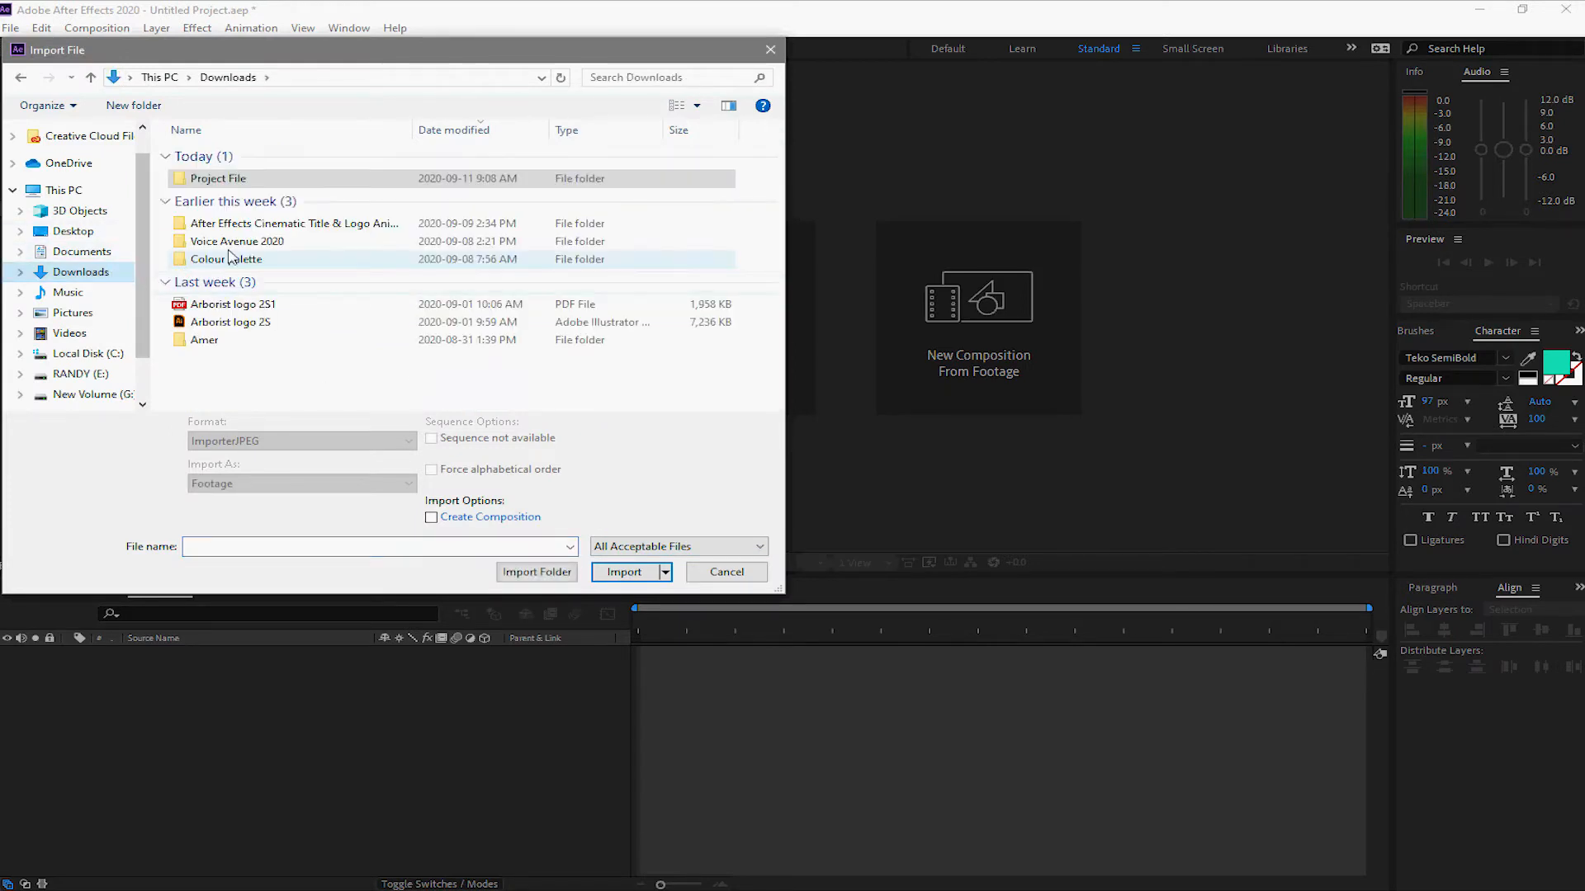
{"action": "double_click", "coordinate": [231, 180]}
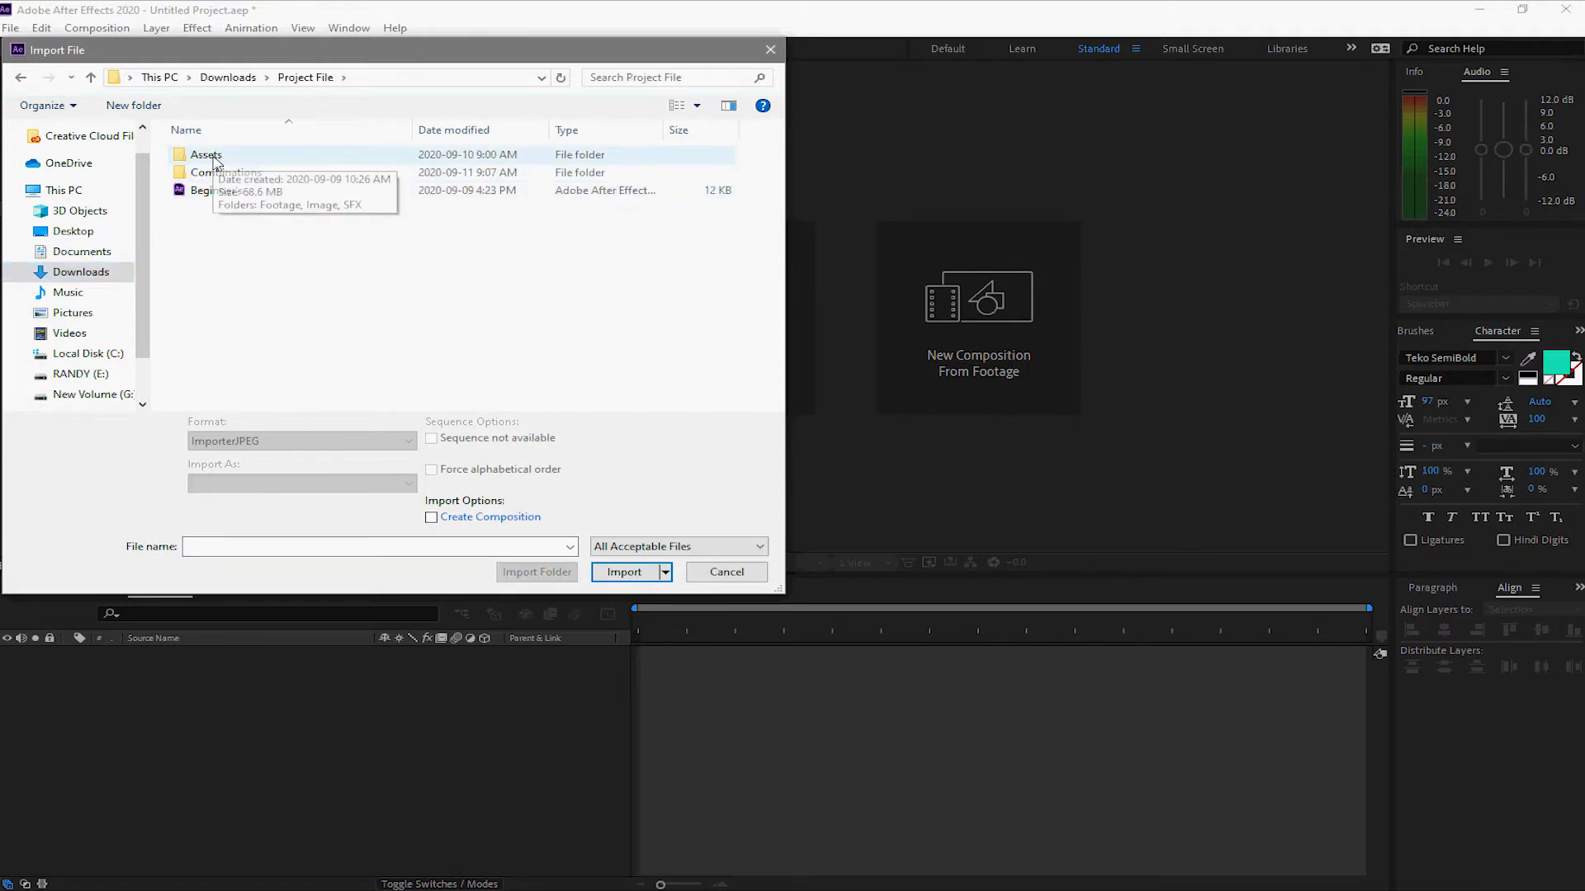
{"action": "left_click", "coordinate": [215, 158]}
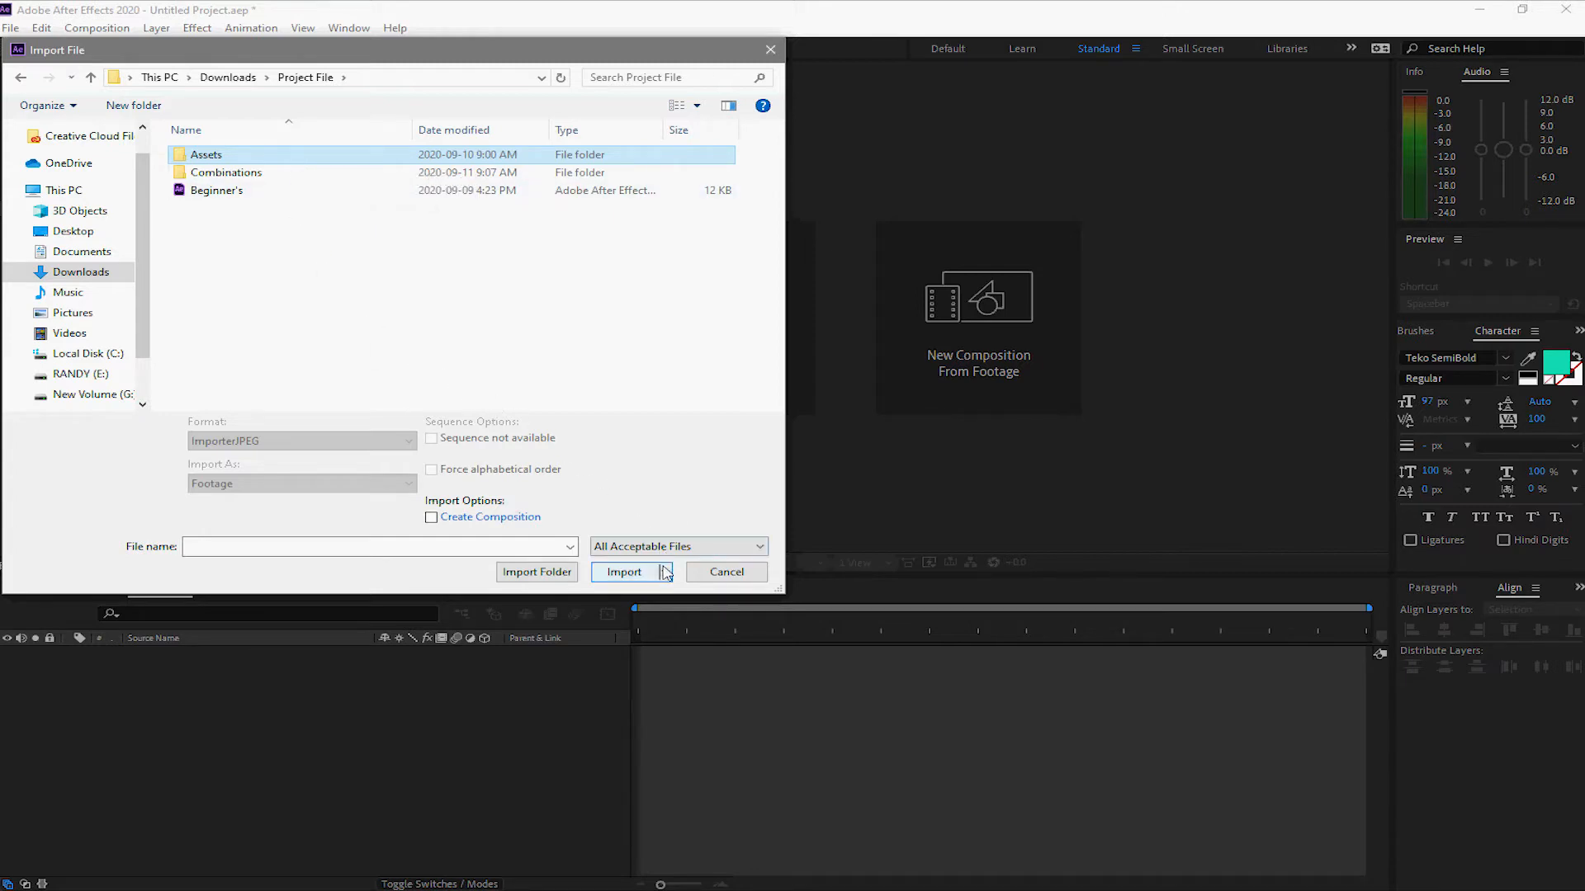
{"action": "left_click", "coordinate": [525, 573]}
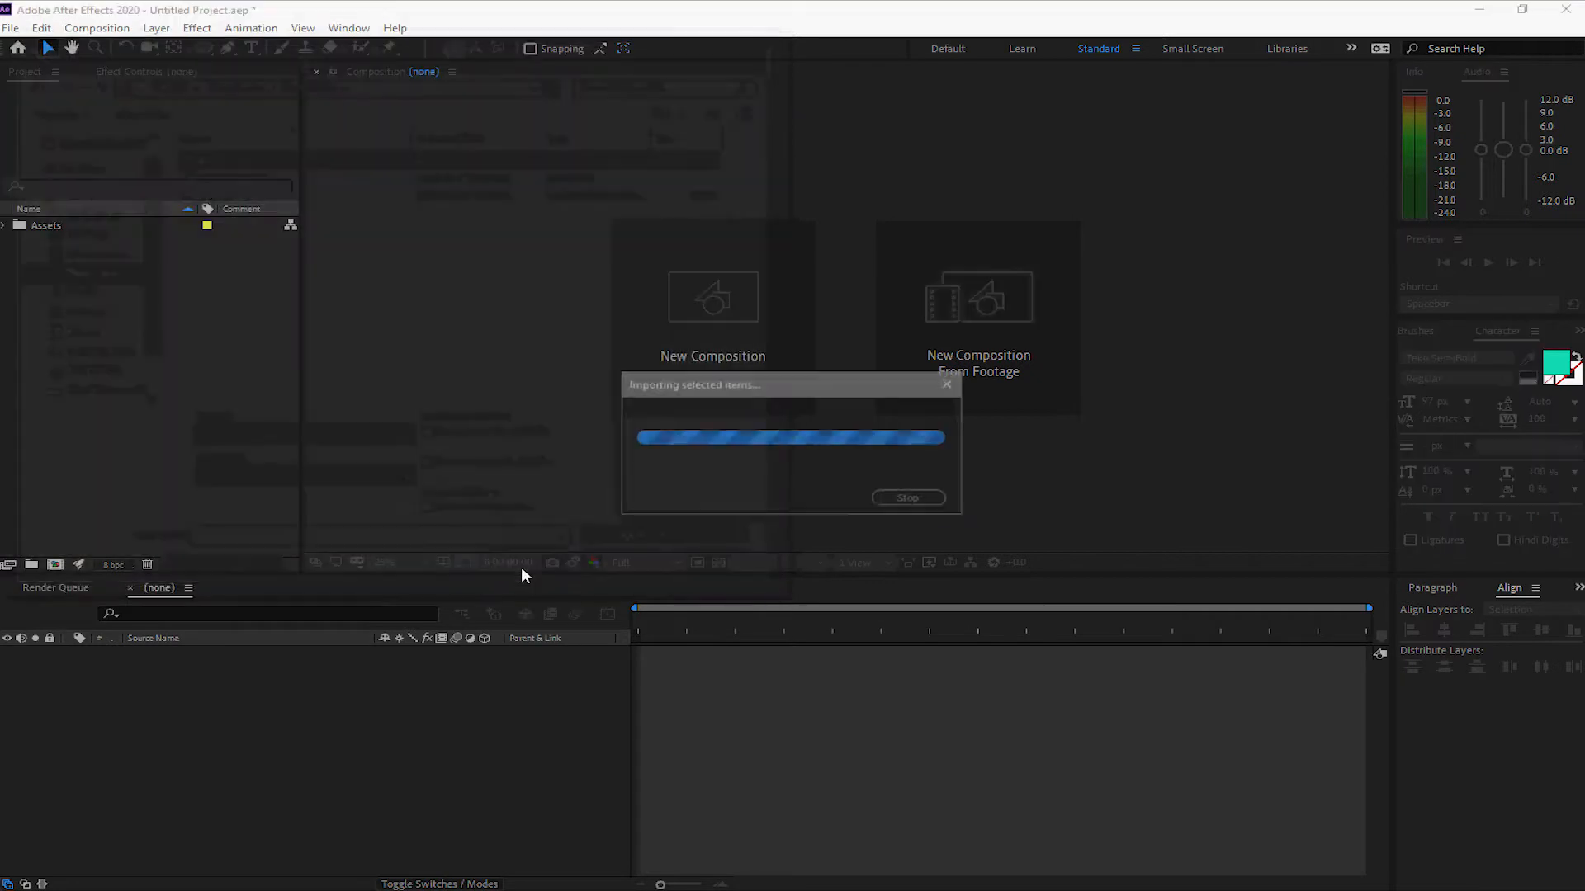
Expand the imported Assets folder to view its subfolders, and collapse it again
{"action": "left_click", "coordinate": [4, 226]}
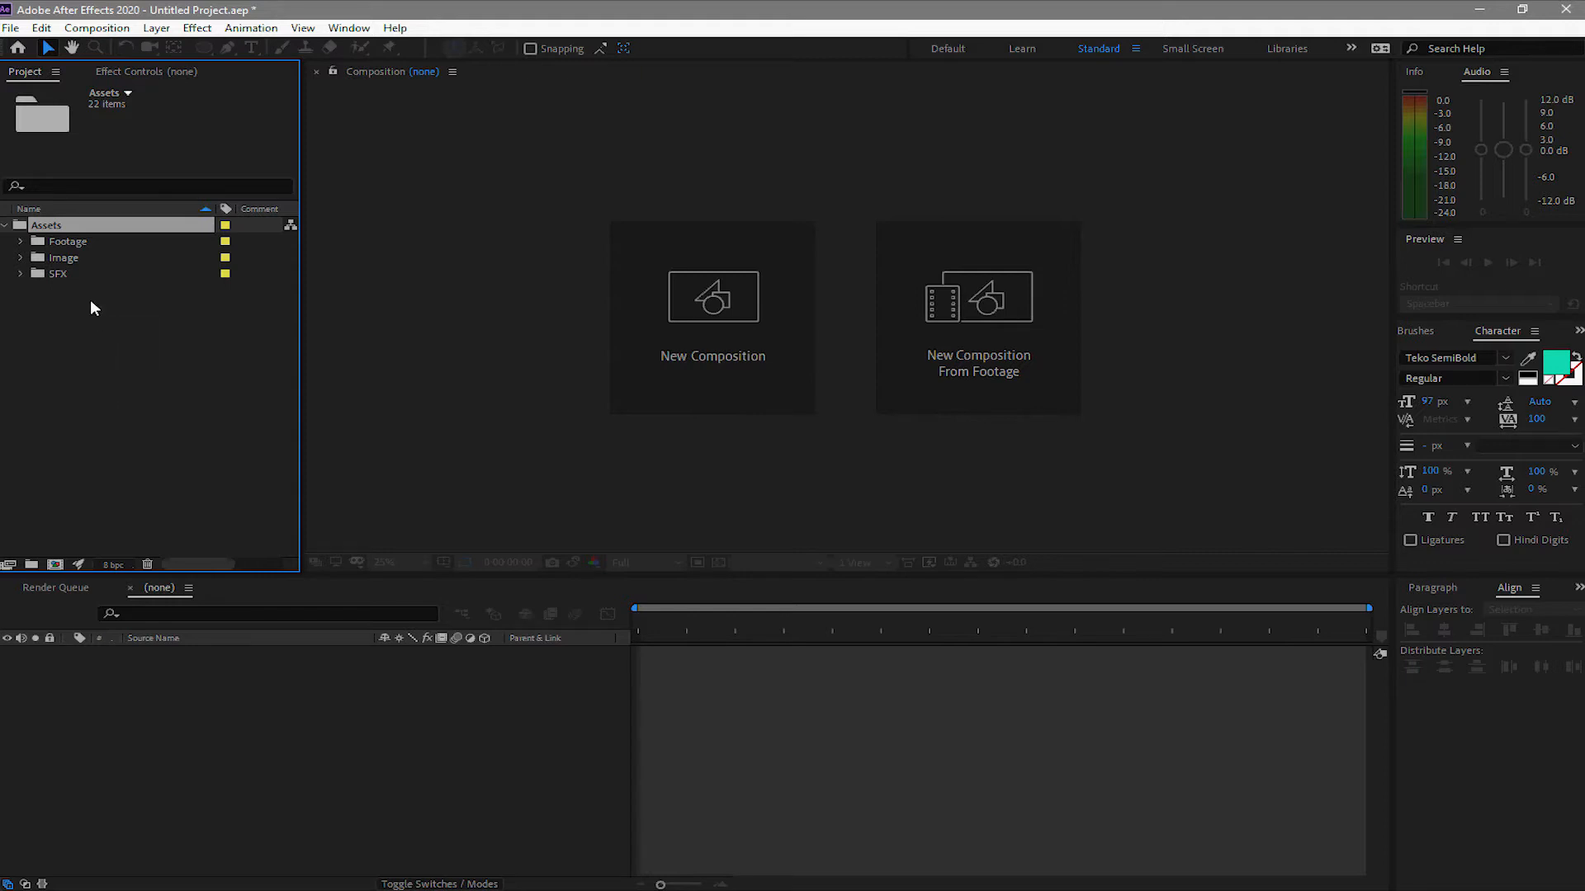
{"action": "left_click", "coordinate": [4, 227]}
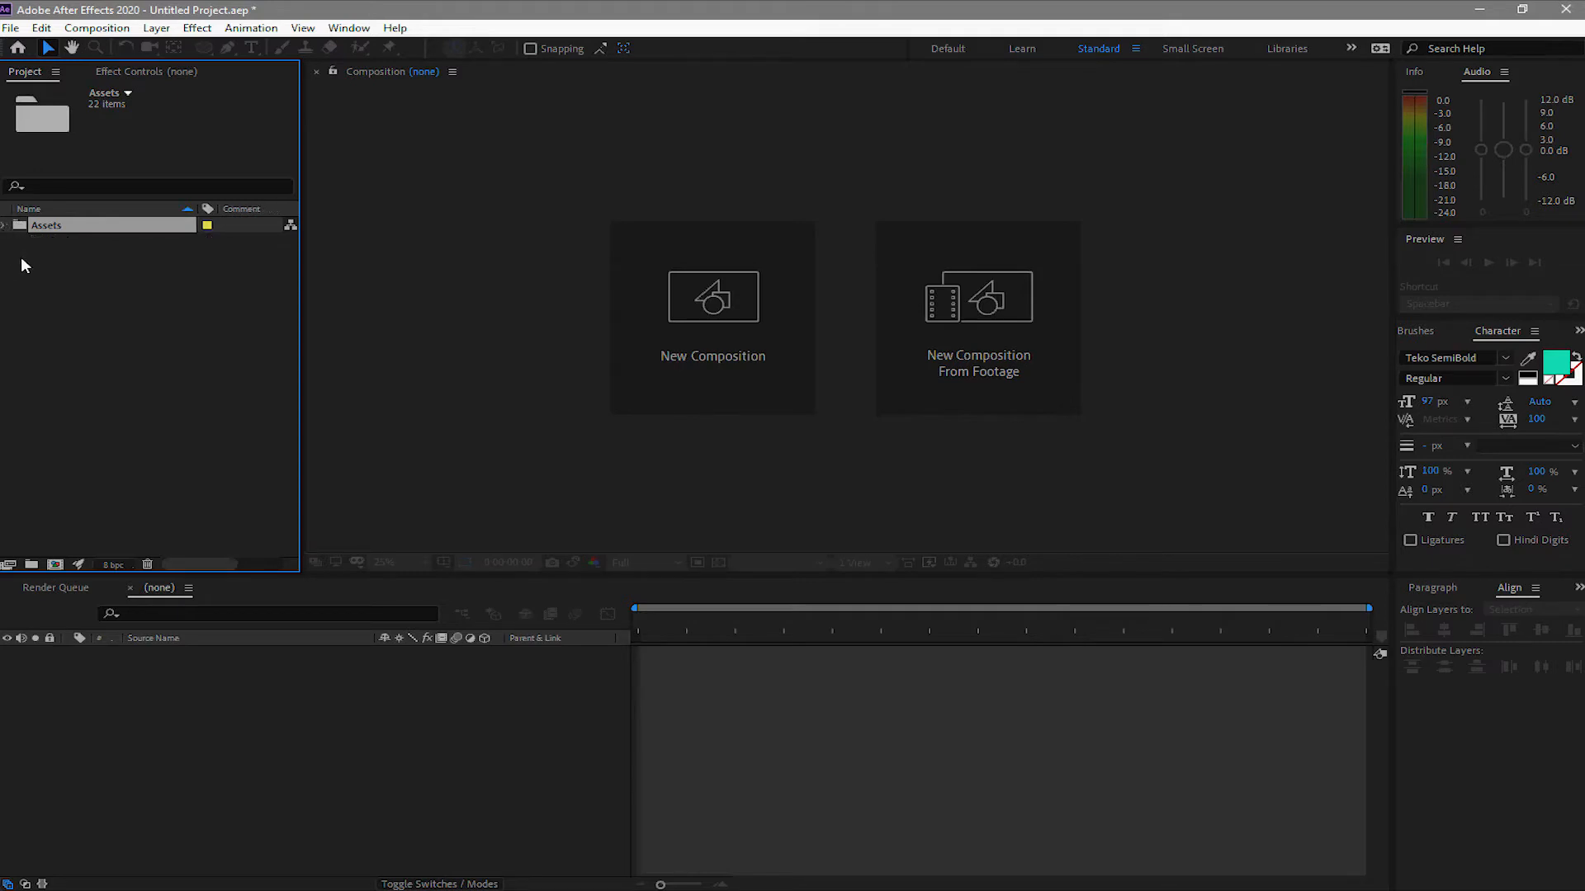
{"action": "left_click", "coordinate": [69, 338]}
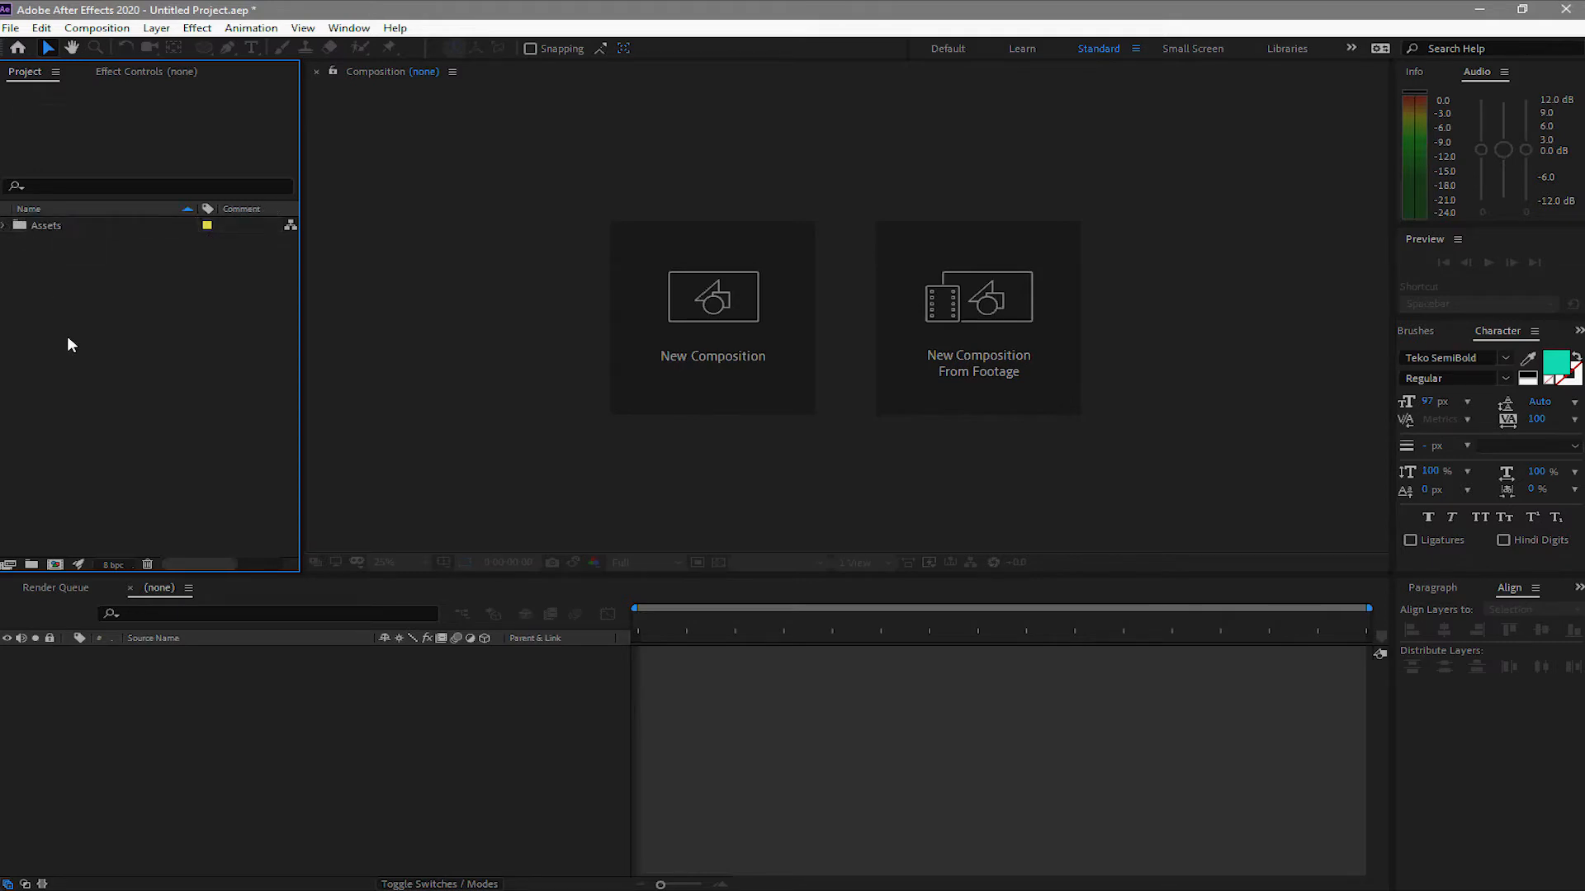
{"action": "left_click", "coordinate": [73, 226]}
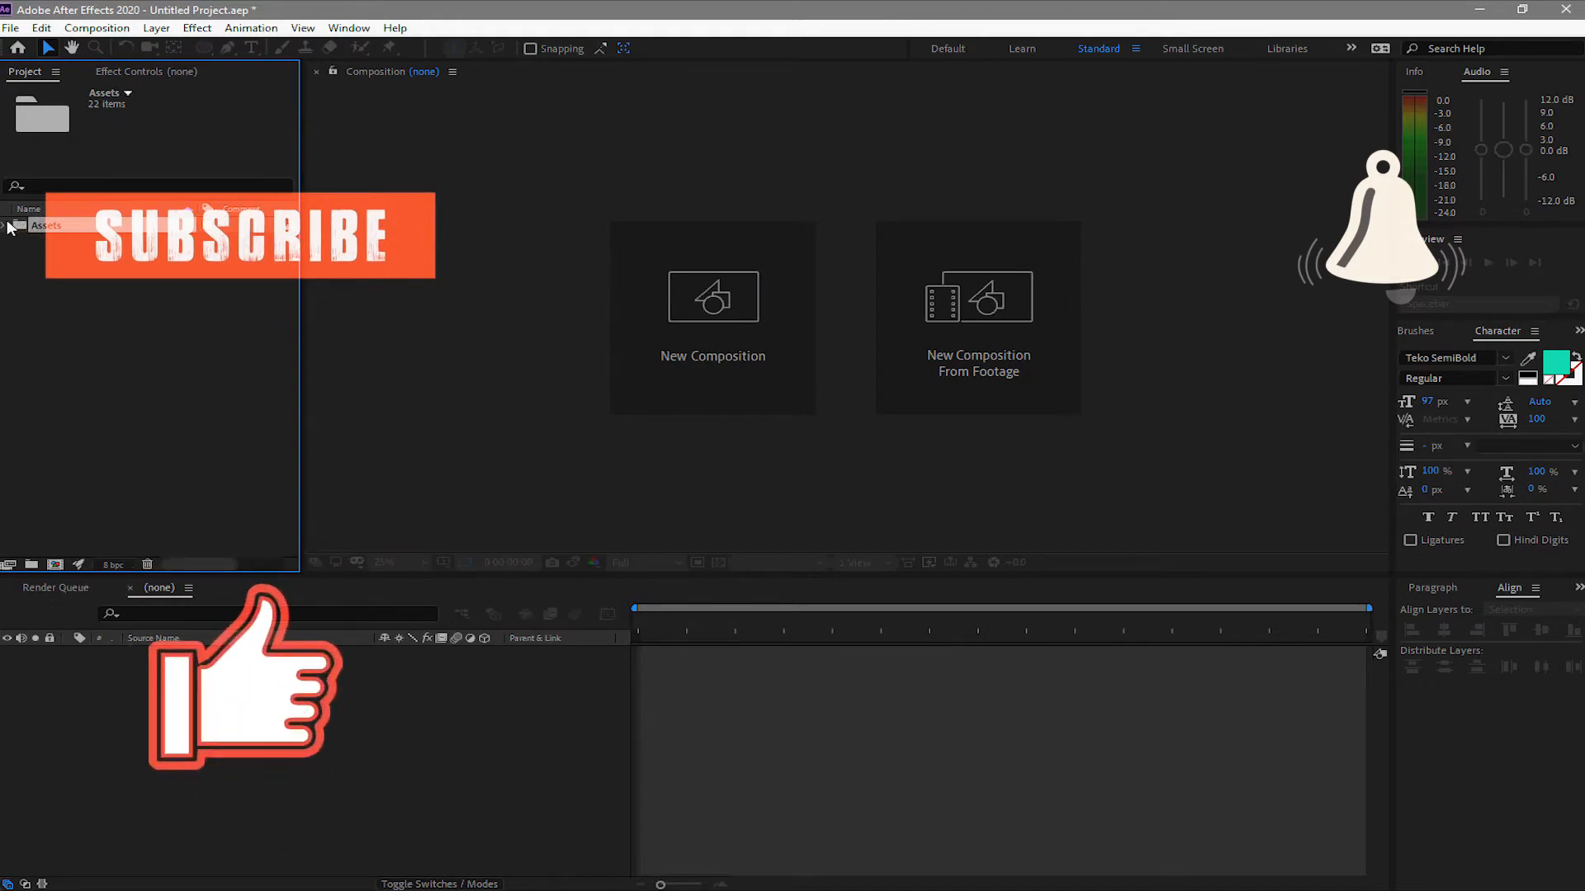
{"action": "left_click", "coordinate": [7, 224]}
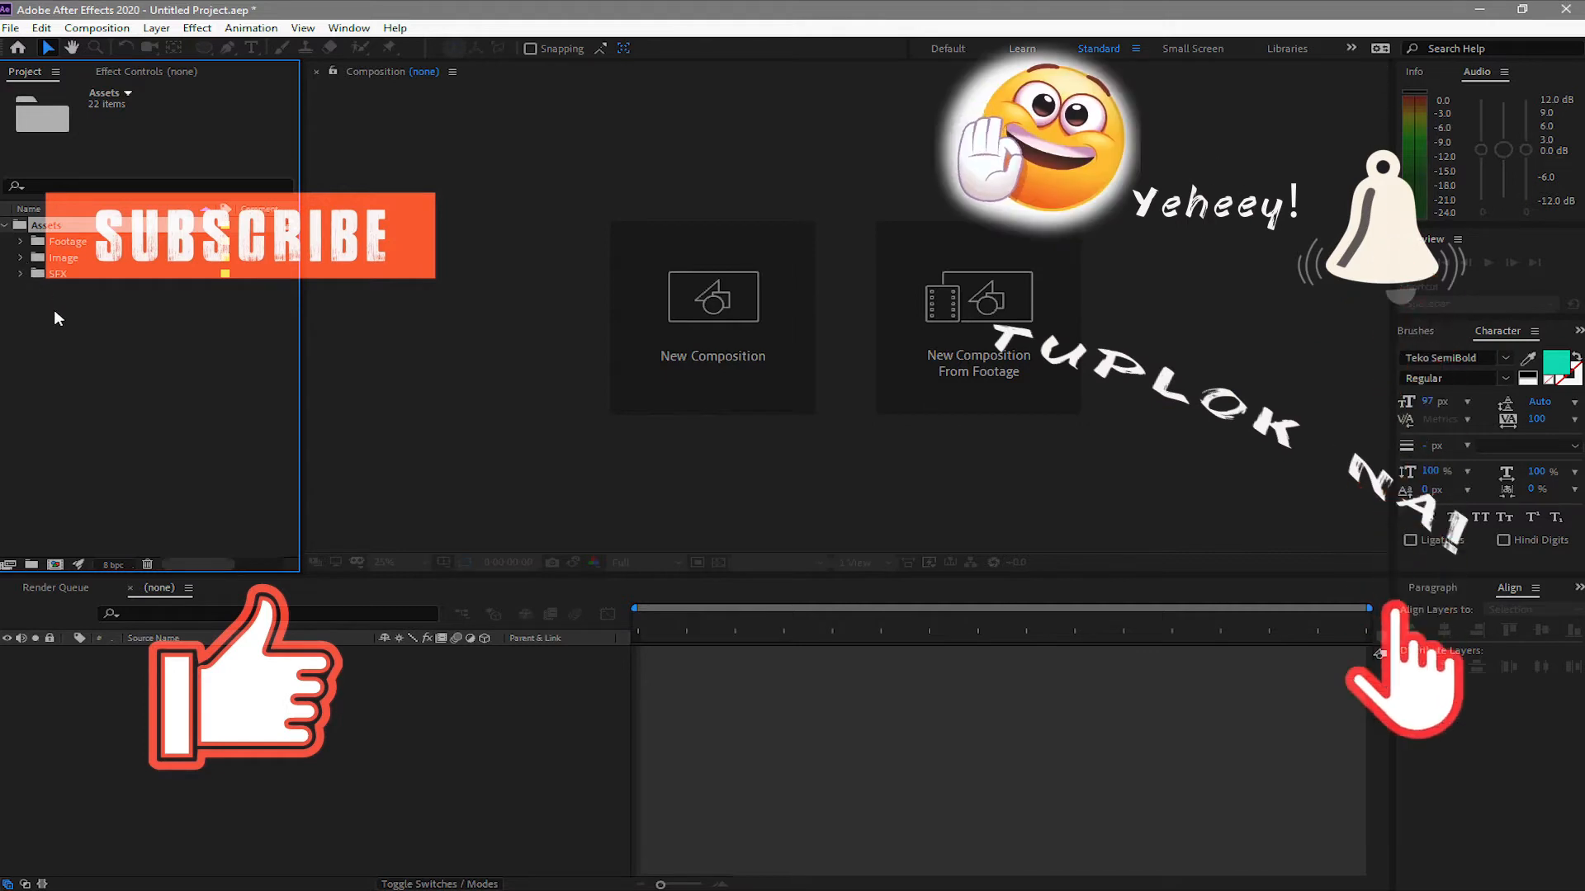
{"action": "left_click", "coordinate": [5, 225]}
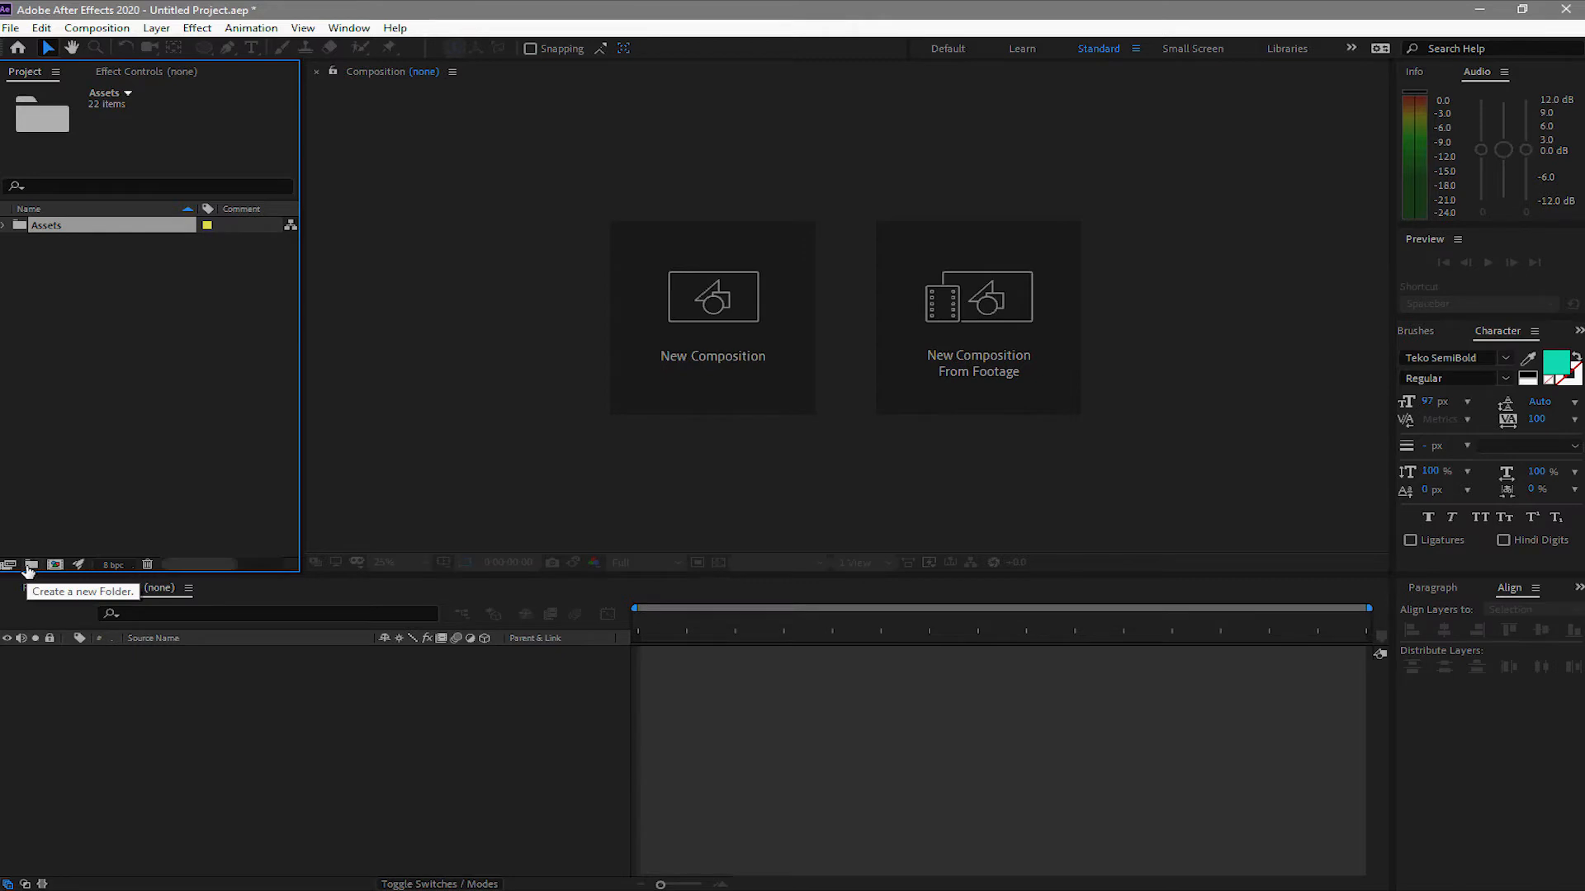
Create a new folder named Comps in the project alongside the Assets folder
{"action": "right_click", "coordinate": [63, 443]}
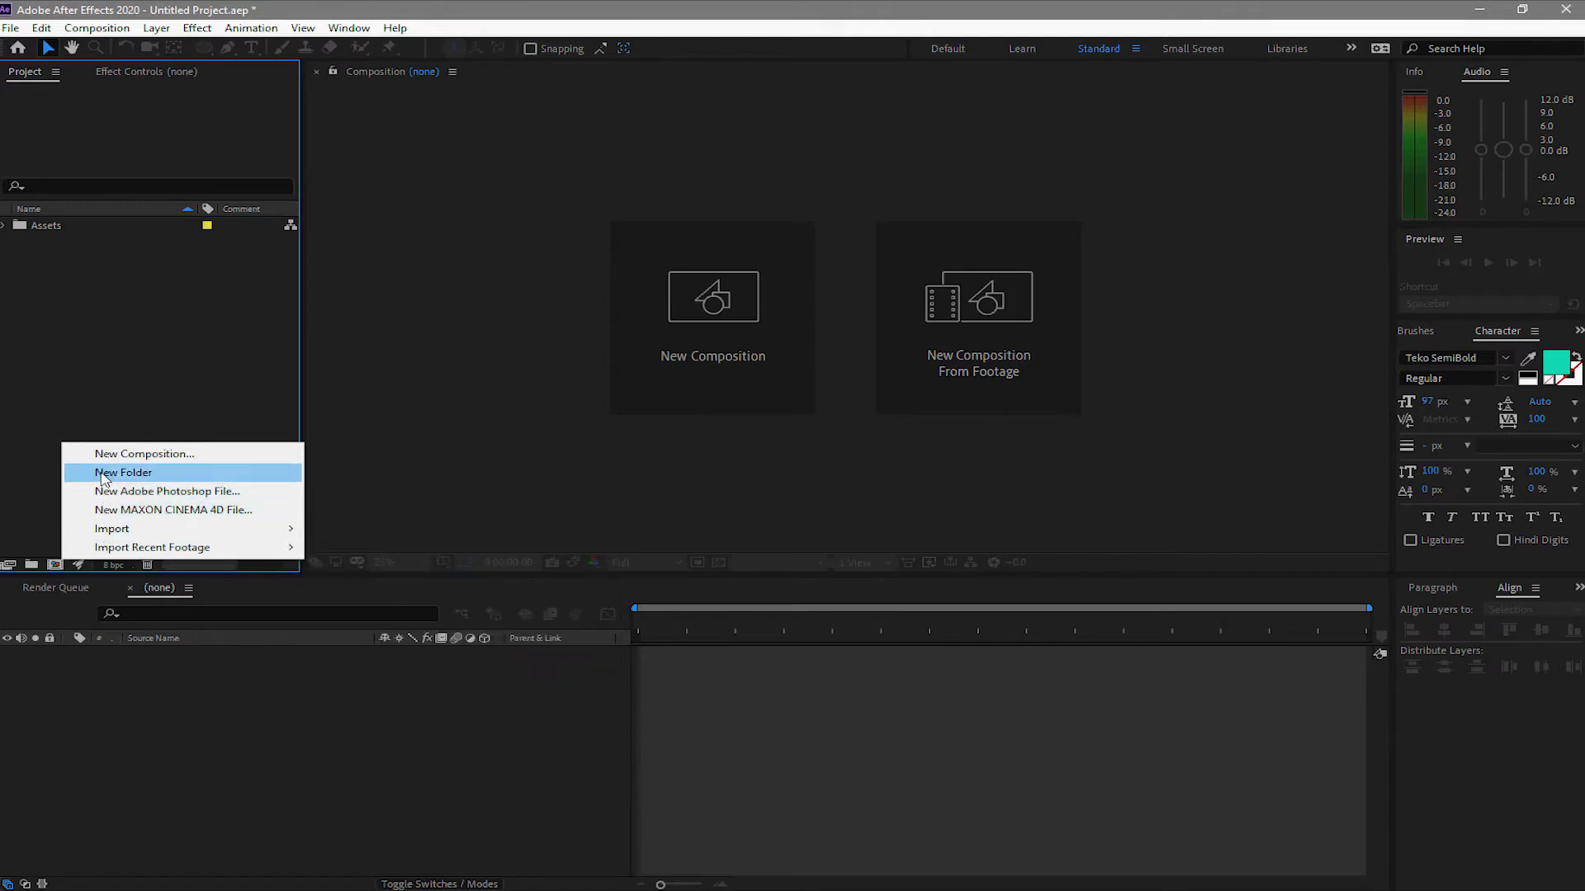
{"action": "left_click", "coordinate": [103, 475]}
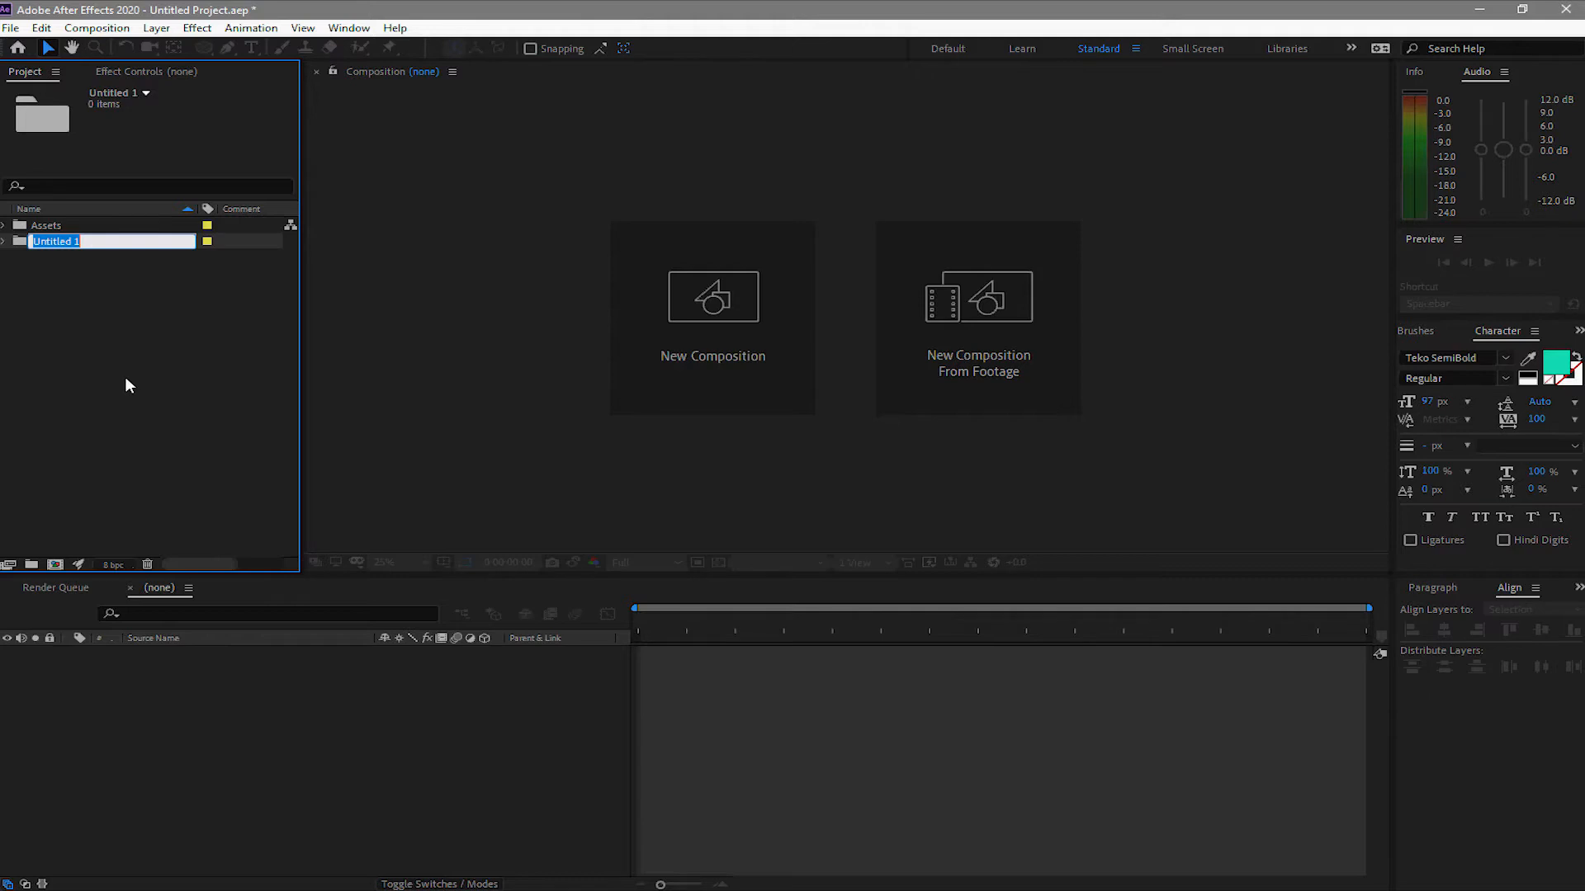
{"action": "type", "text": "Comps"}
{"action": "right_click", "coordinate": [154, 368]}
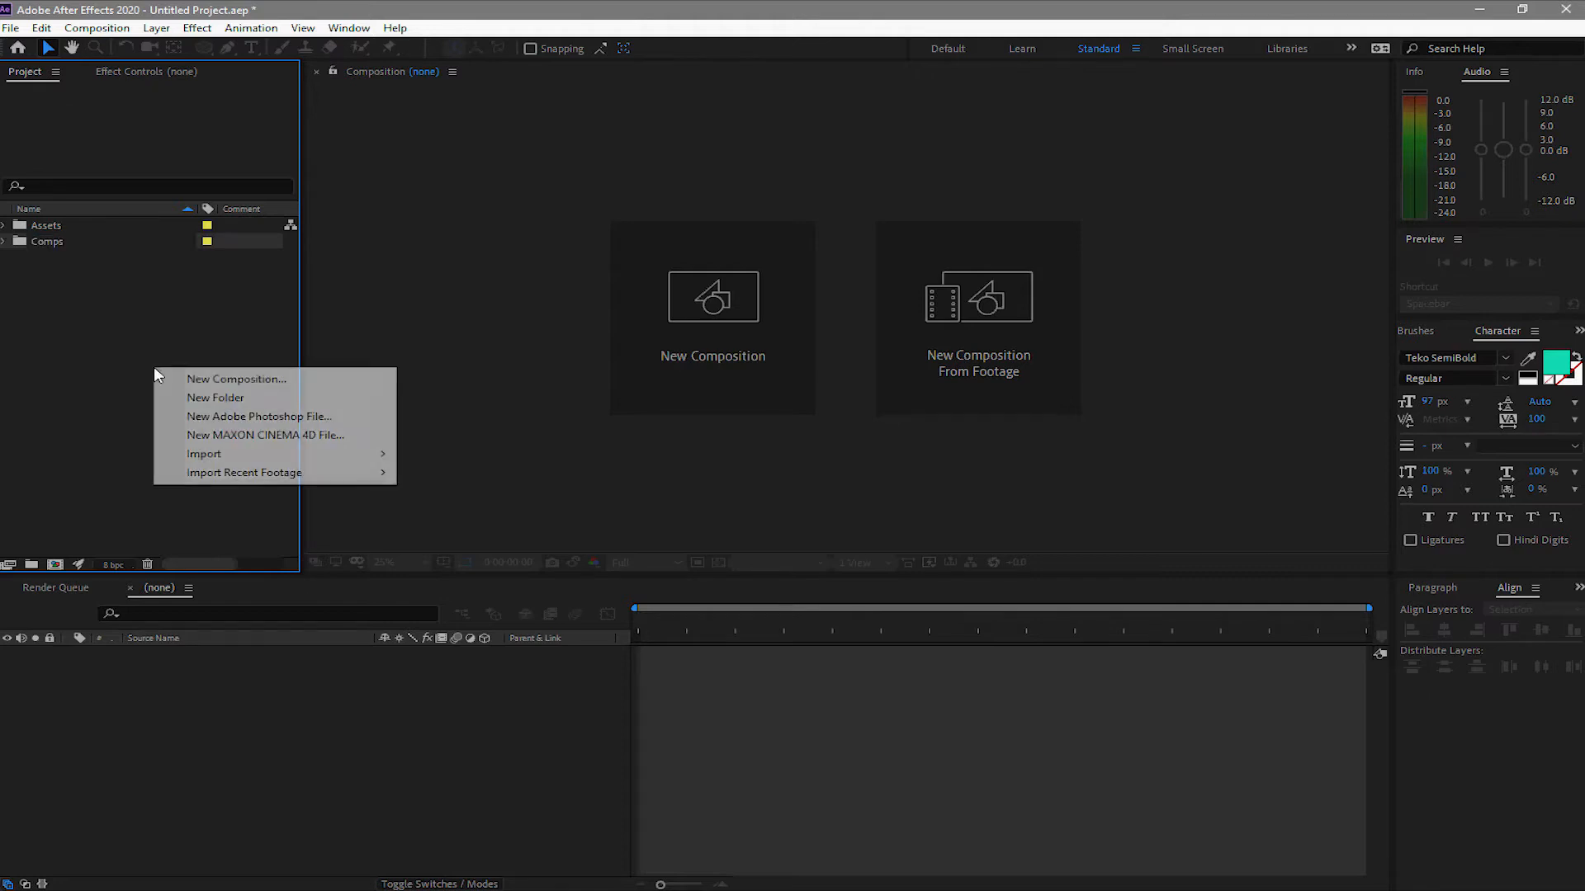
{"action": "left_click", "coordinate": [116, 349]}
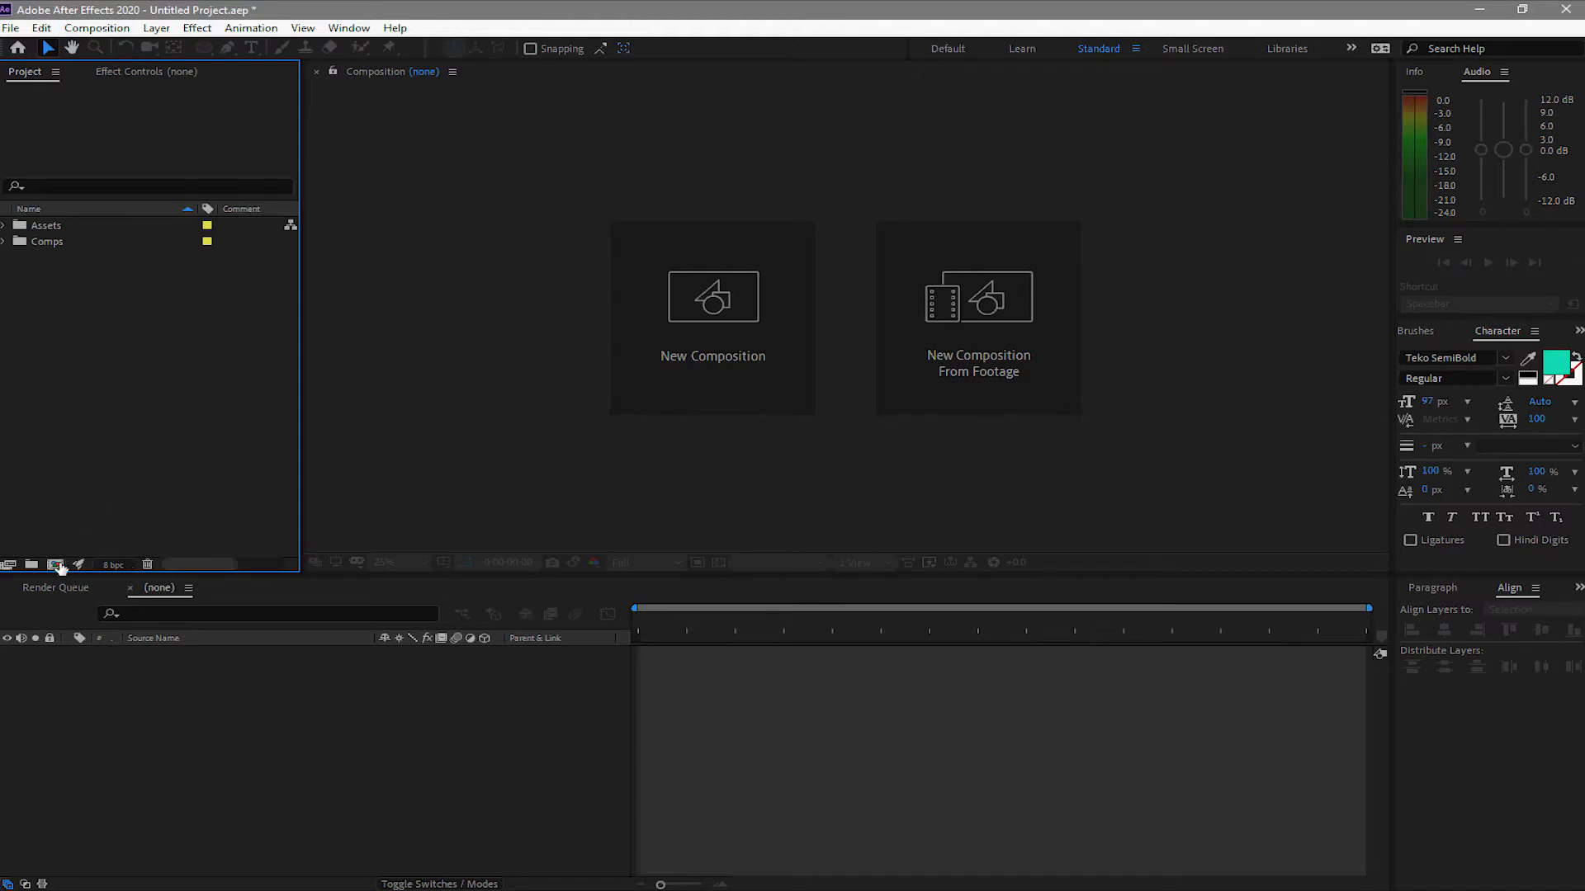
Start a new composition and name it Tutorial
{"action": "right_click", "coordinate": [140, 432]}
{"action": "left_click", "coordinate": [190, 442]}
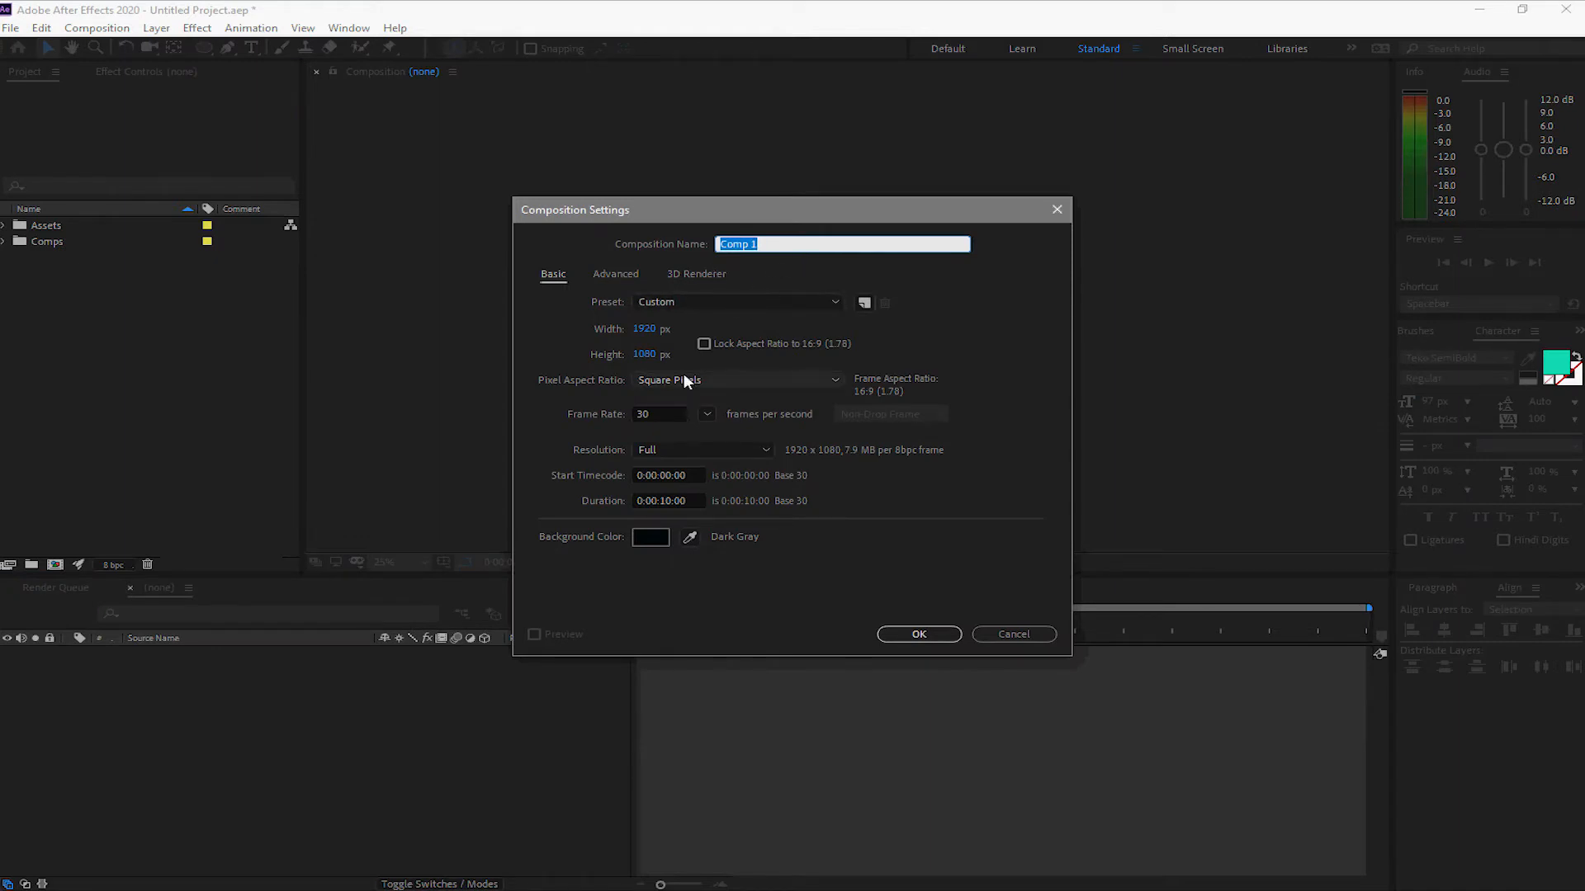
{"action": "type", "text": "Tutorial"}
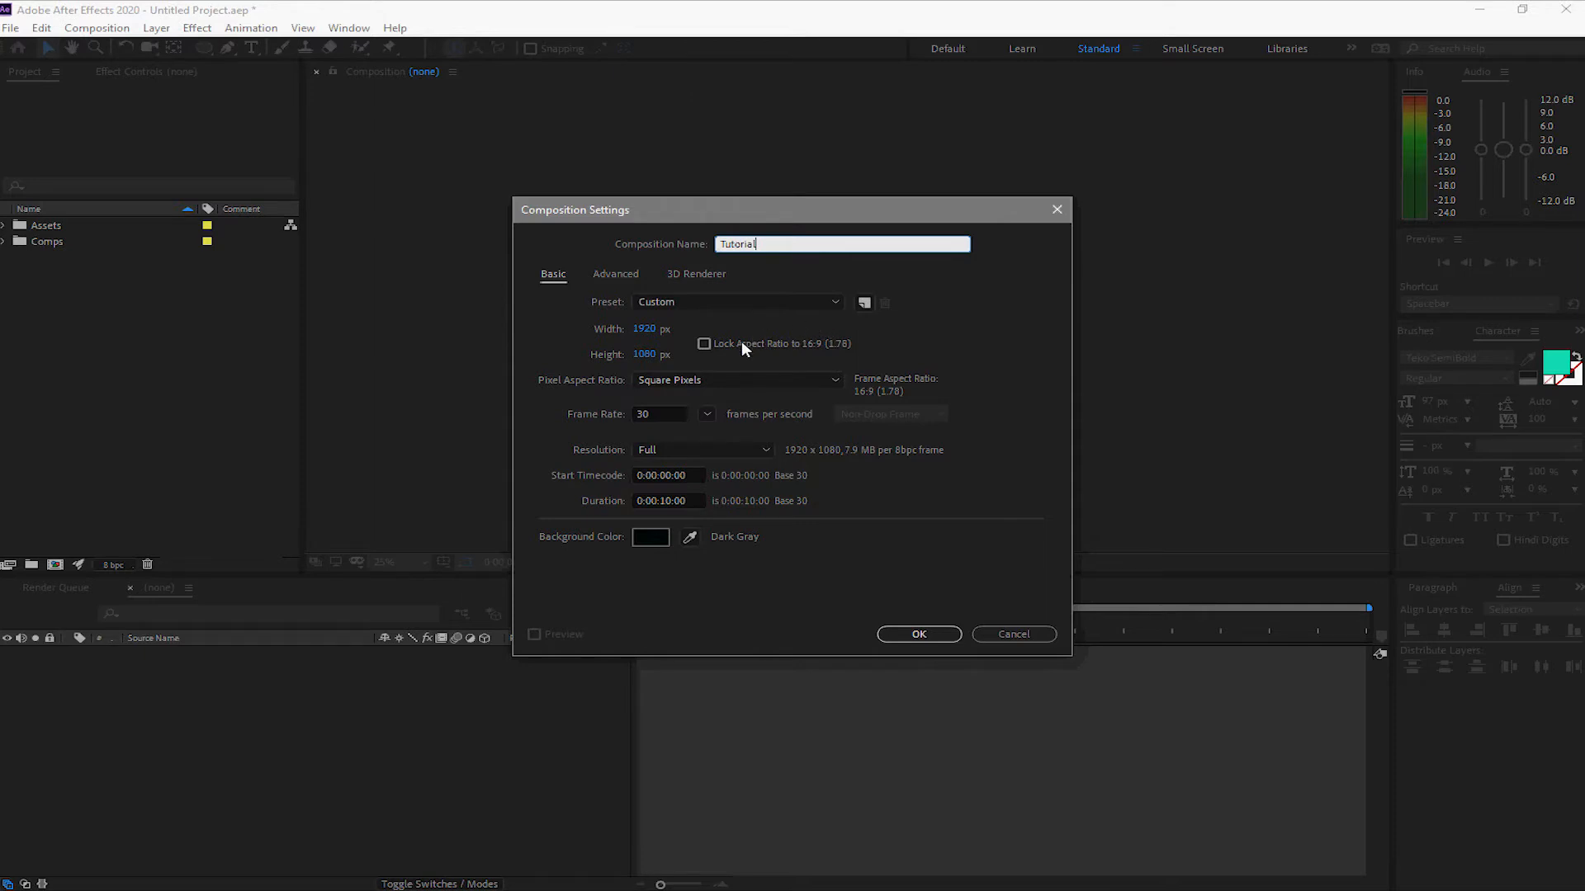
Review the composition's preset, resolution and background color options, keeping the Custom preset, Full resolution and color 0A0A0A
{"action": "left_click", "coordinate": [832, 300]}
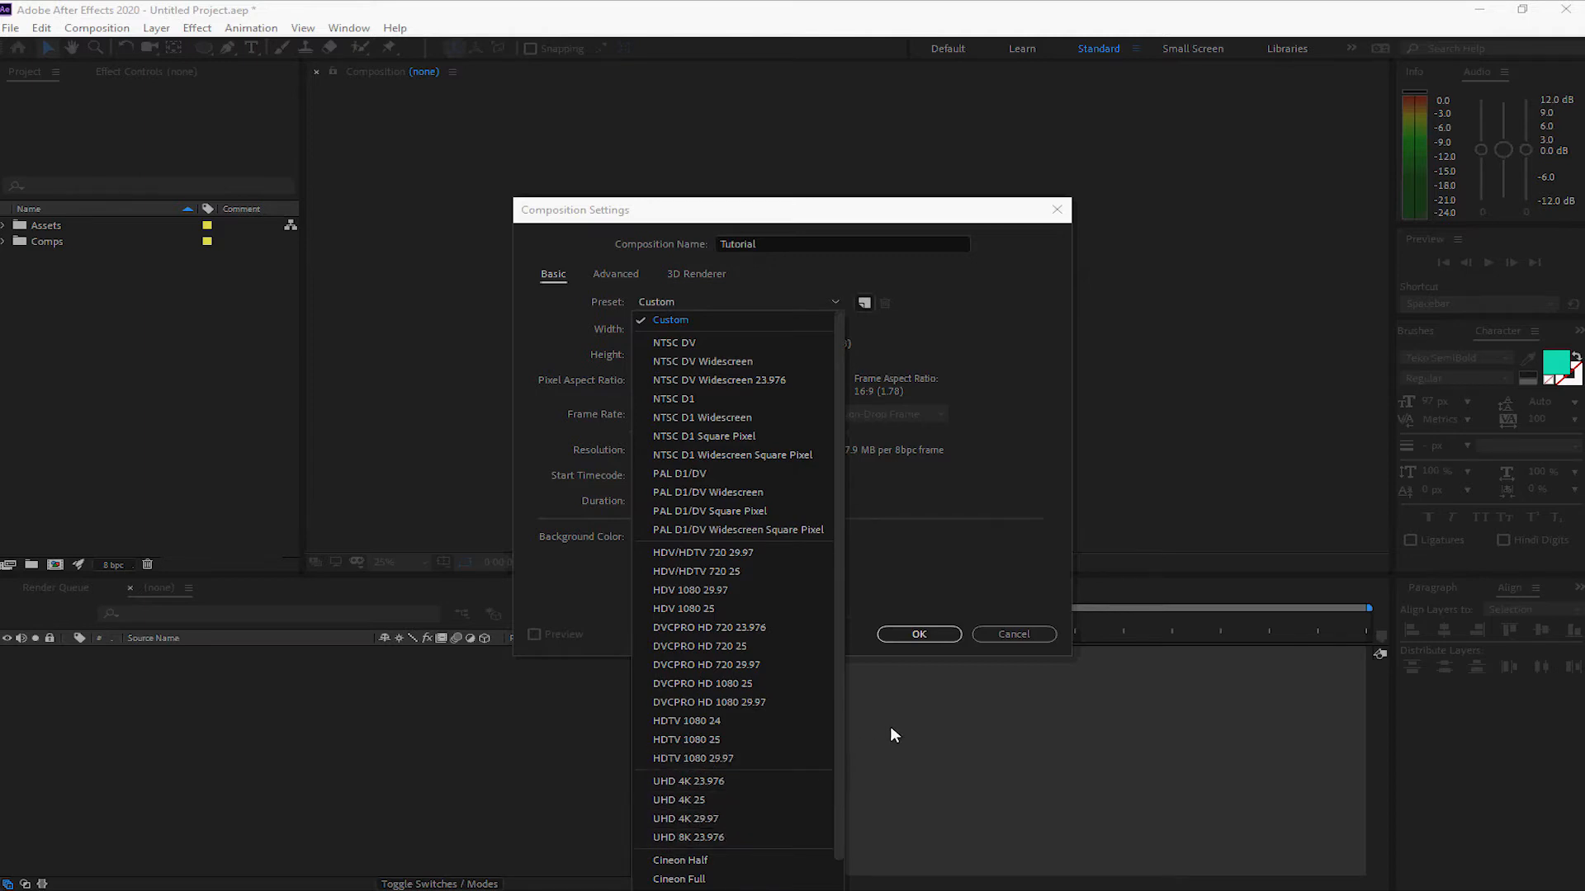
{"action": "left_click", "coordinate": [925, 576]}
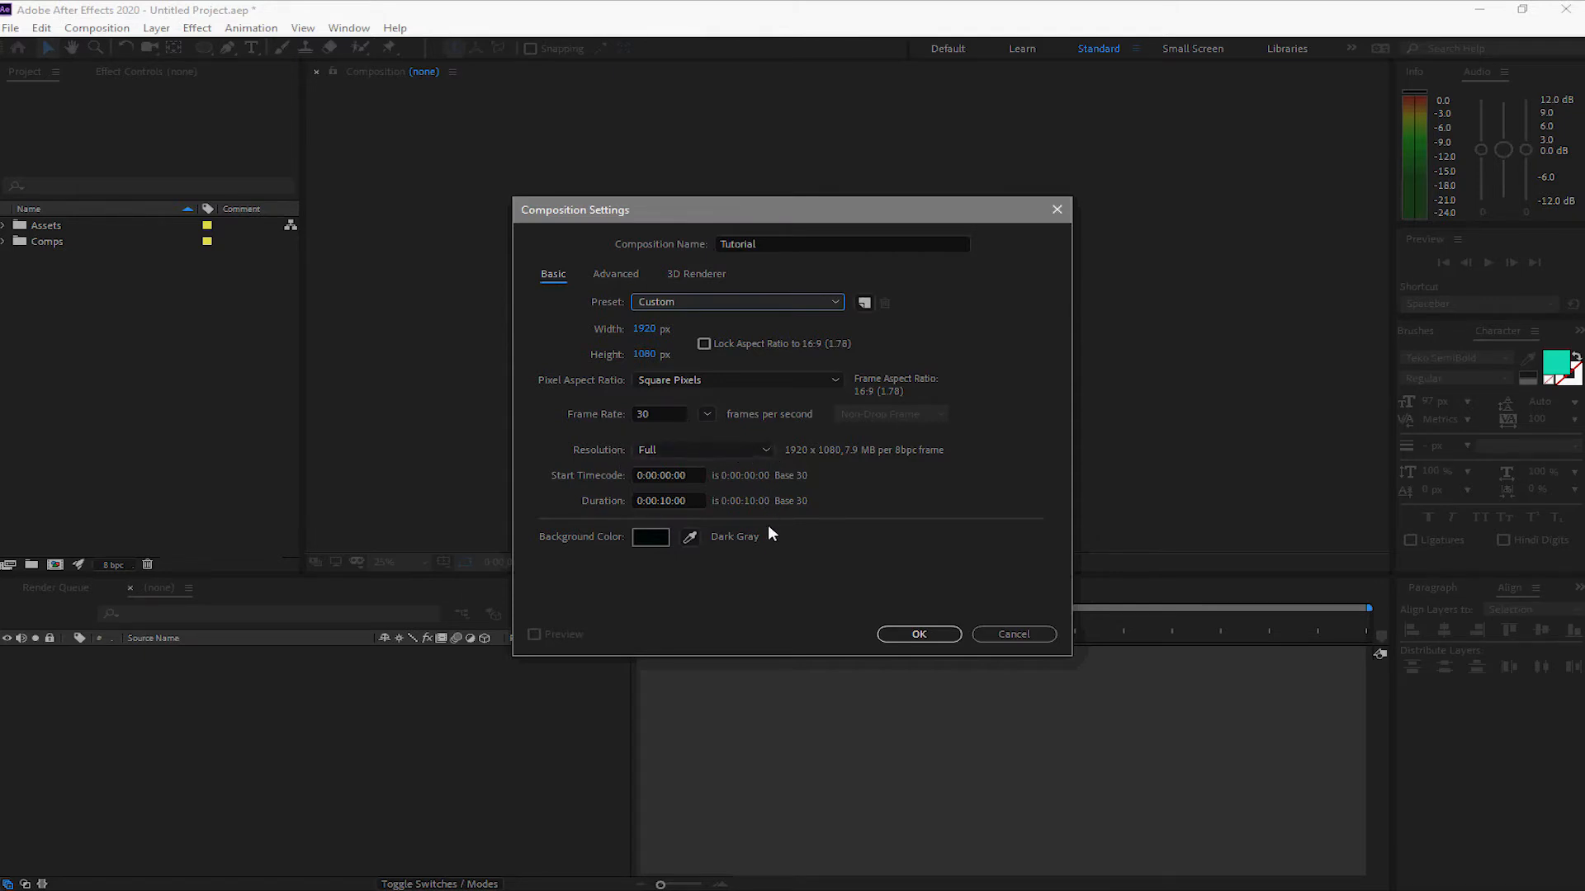
{"action": "left_click", "coordinate": [761, 454]}
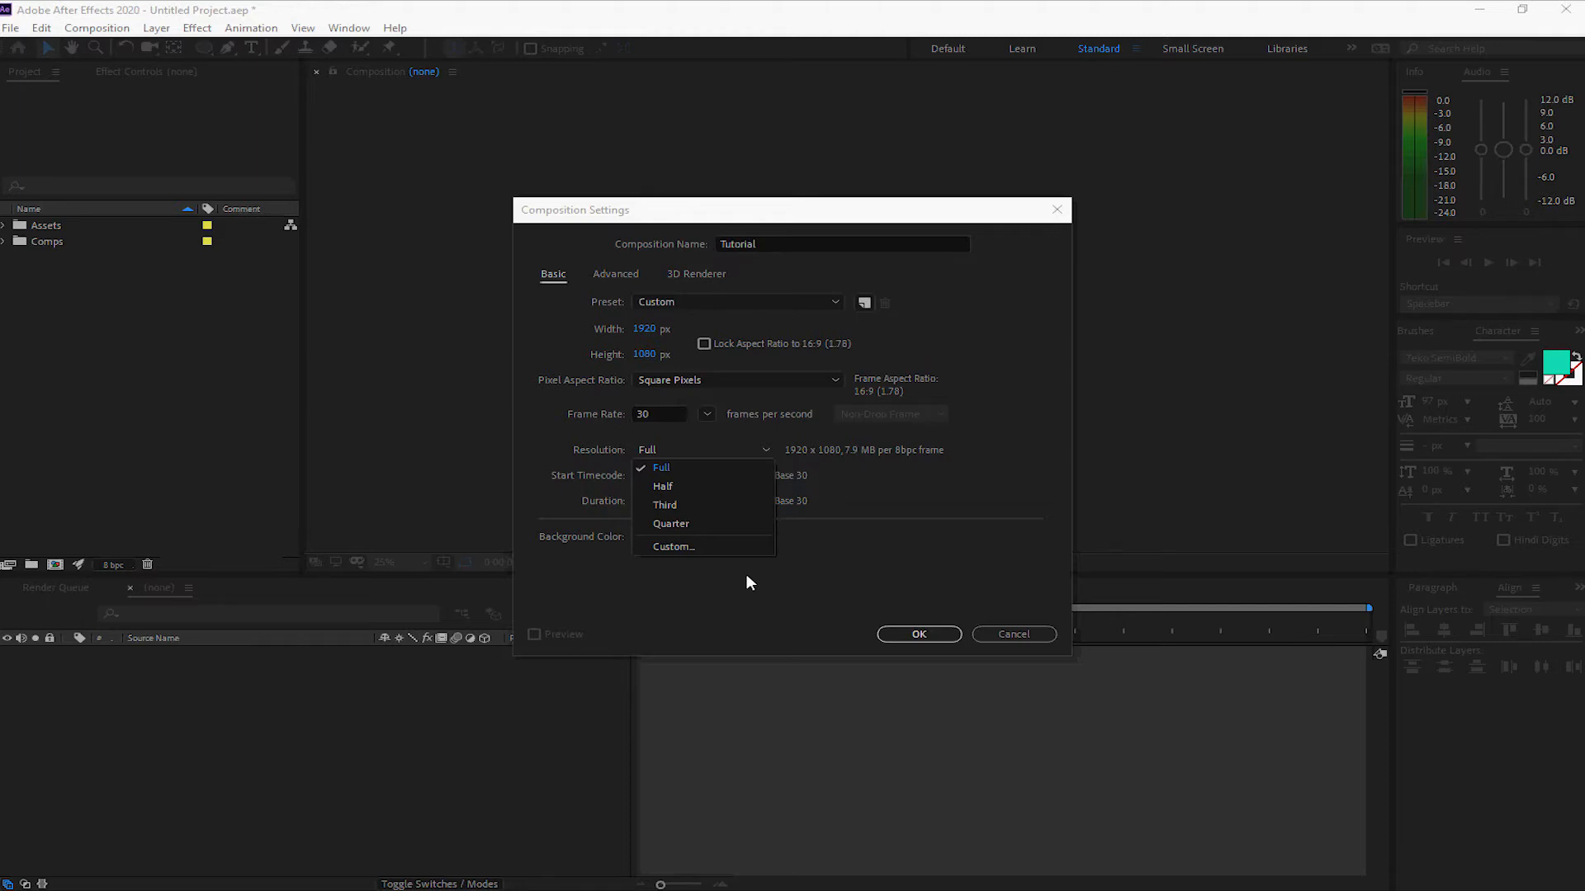
{"action": "left_click", "coordinate": [697, 468]}
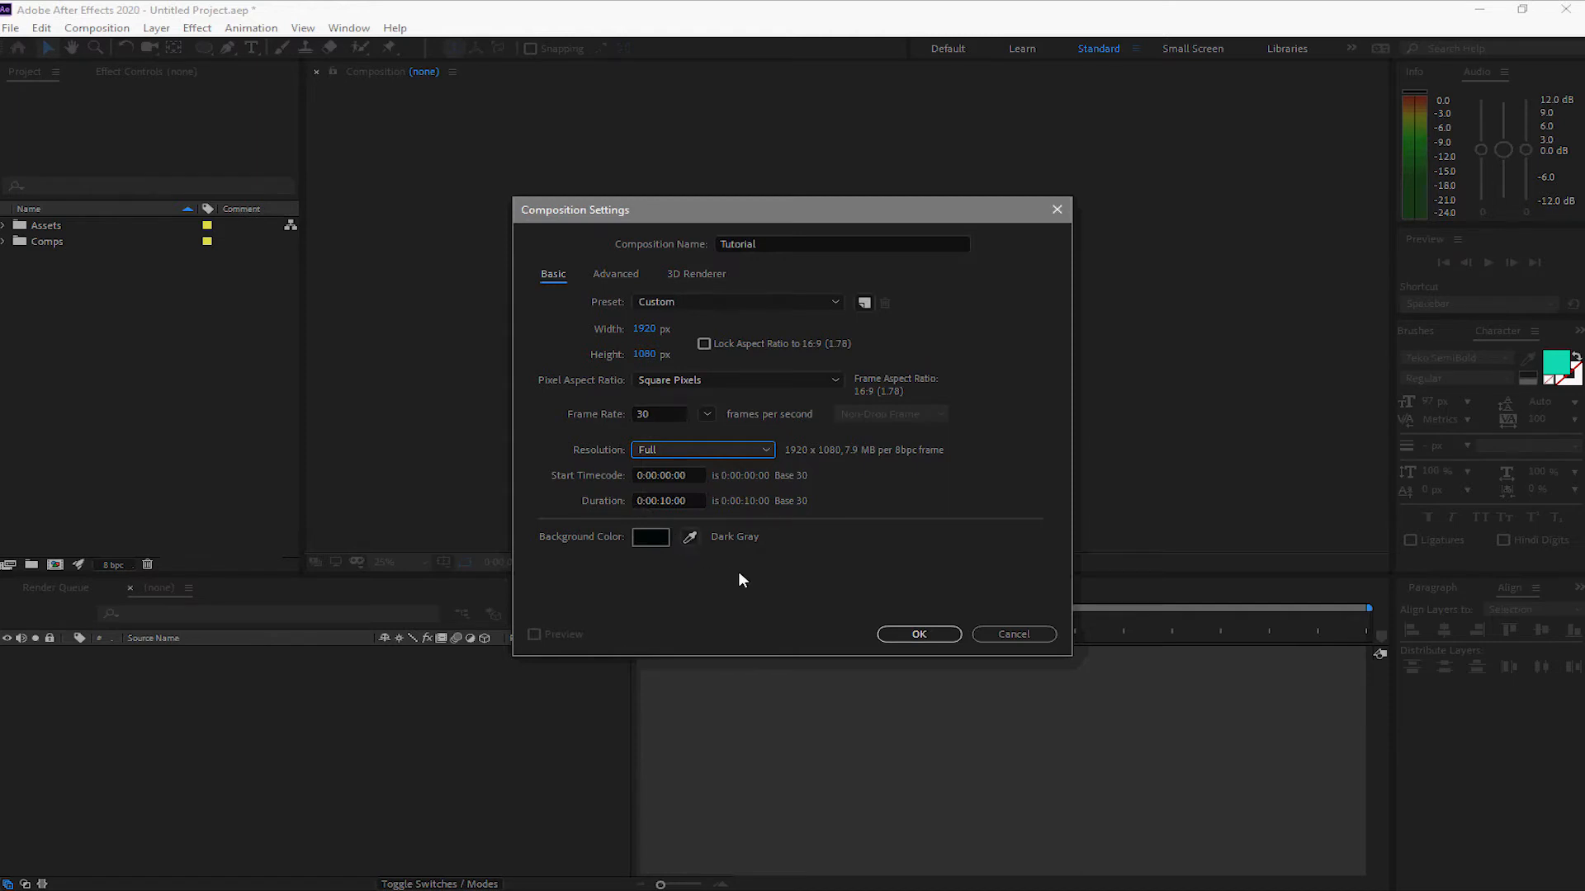
{"action": "left_click", "coordinate": [651, 537]}
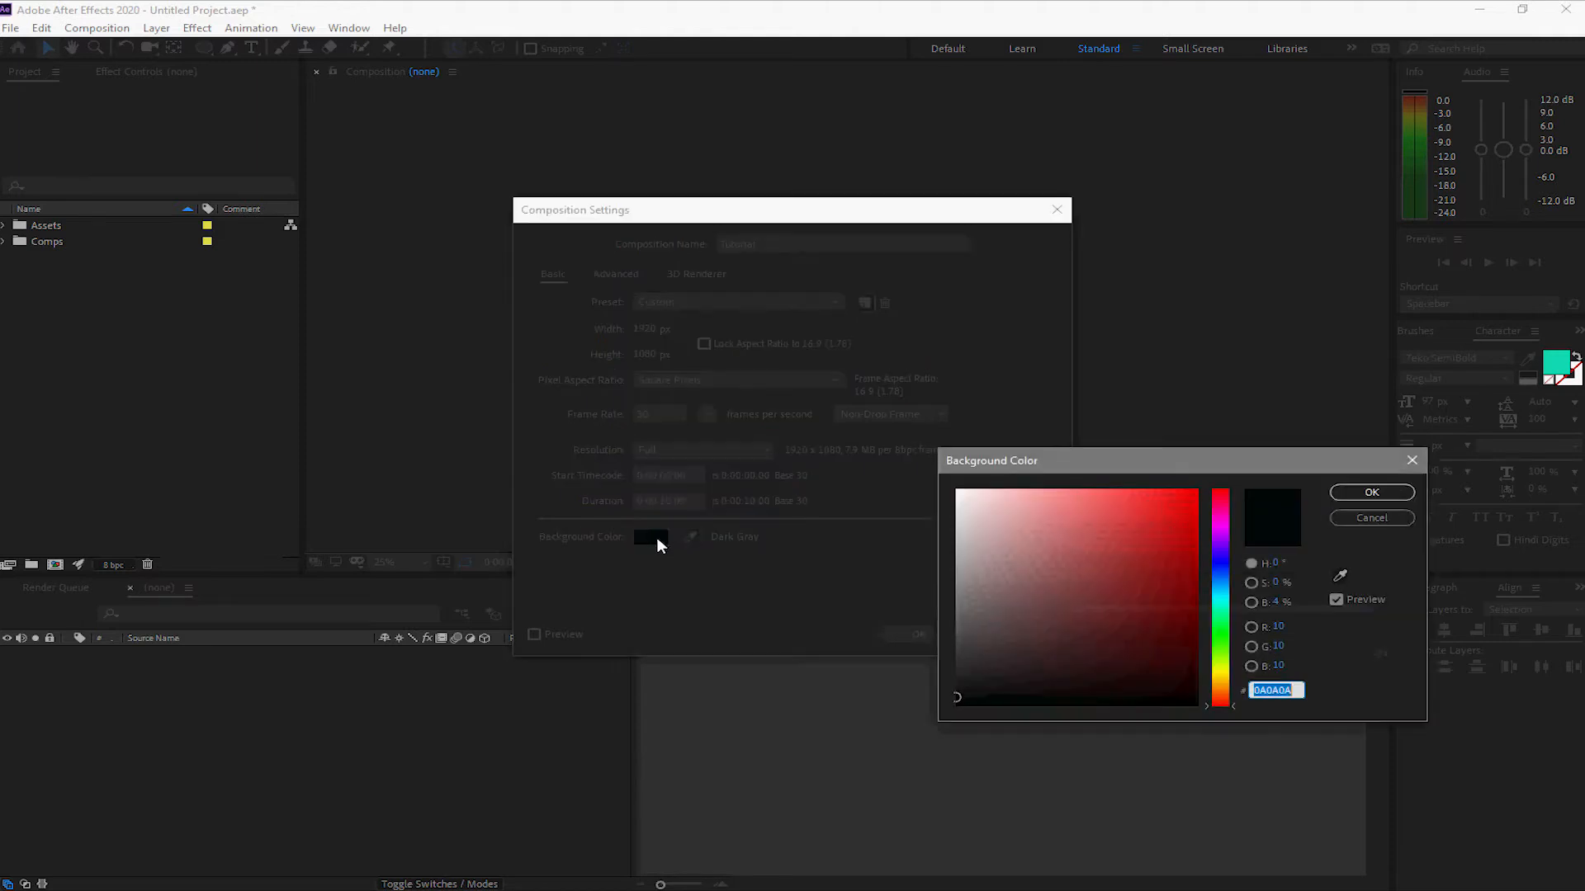
{"action": "left_click", "coordinate": [1362, 494]}
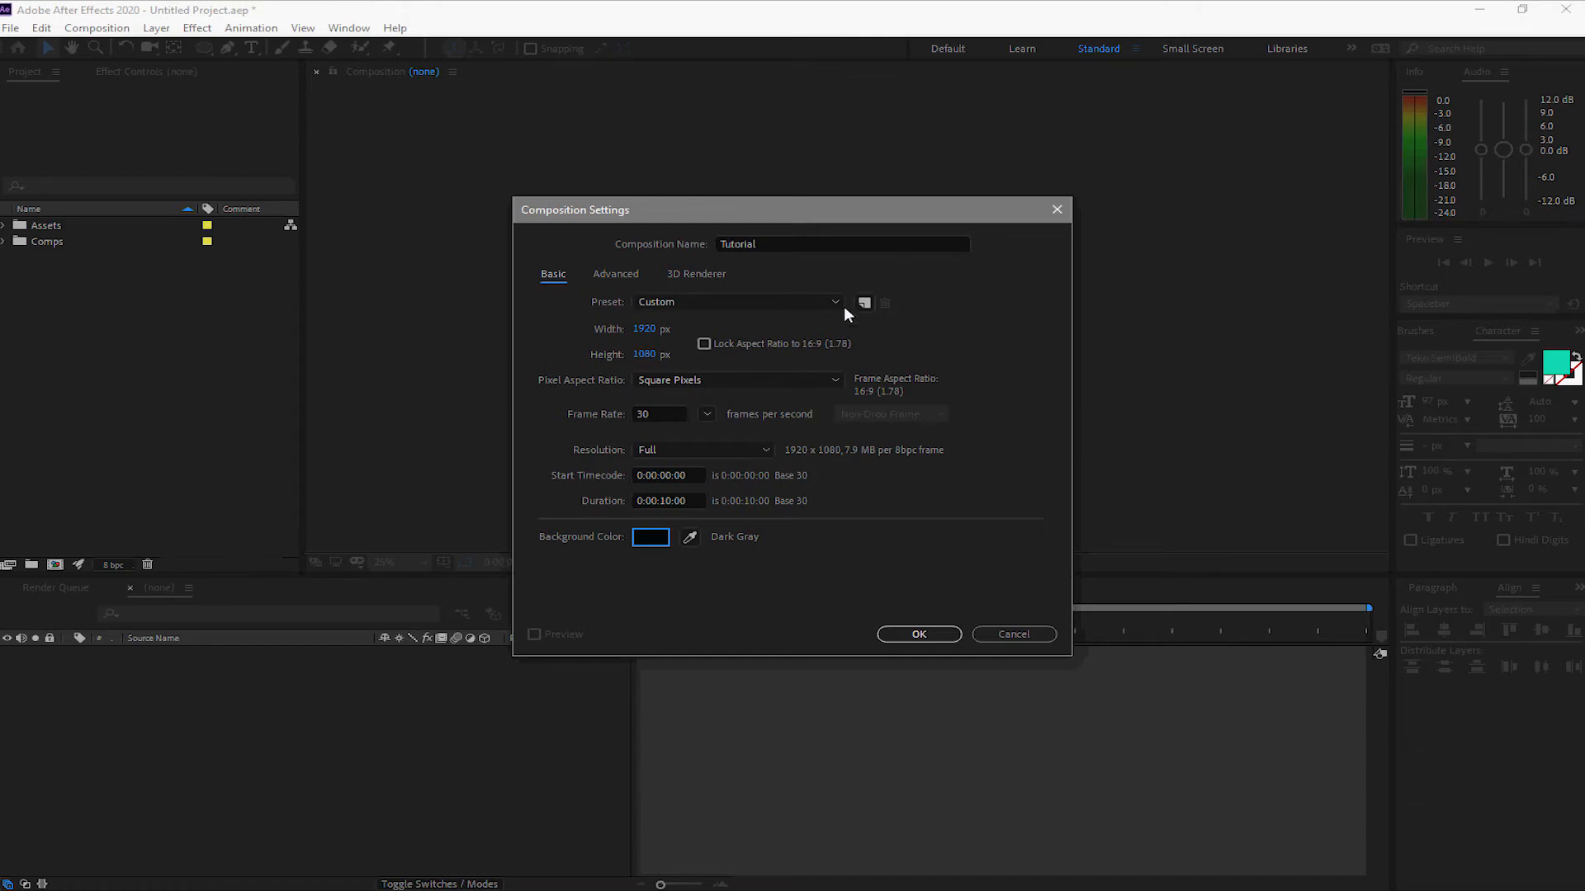
Create the Tutorial composition at 1920 x 1080, 30 frames per second and 10 seconds long
{"action": "left_click", "coordinate": [916, 634]}
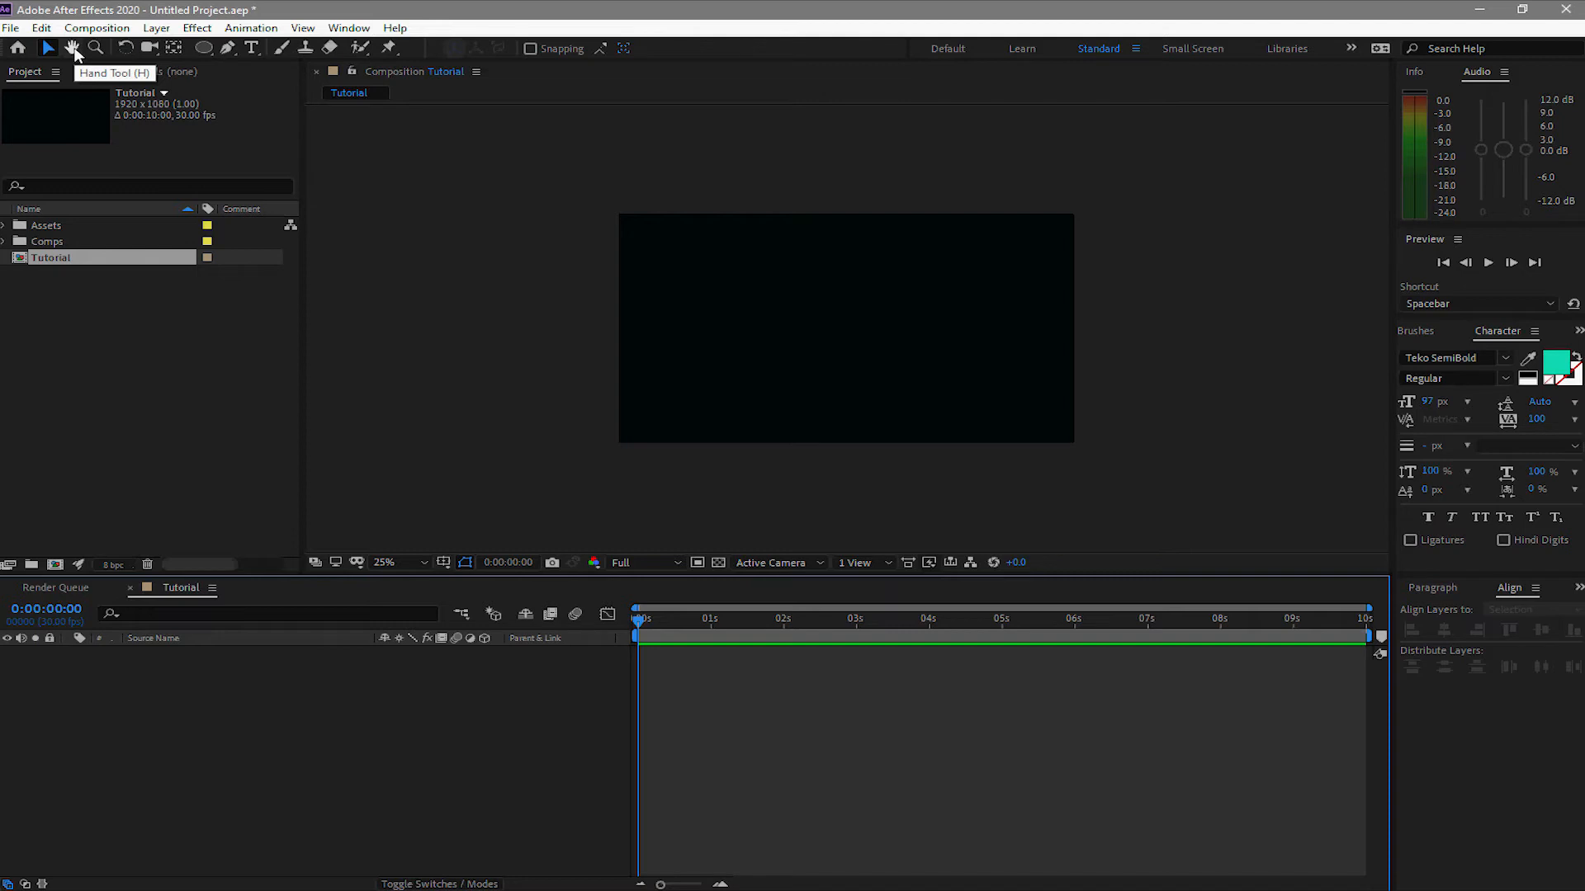
Try the Hand and Zoom tools on the composition view, magnifying it to 50% and panning the whole frame into view
{"action": "left_click", "coordinate": [73, 48]}
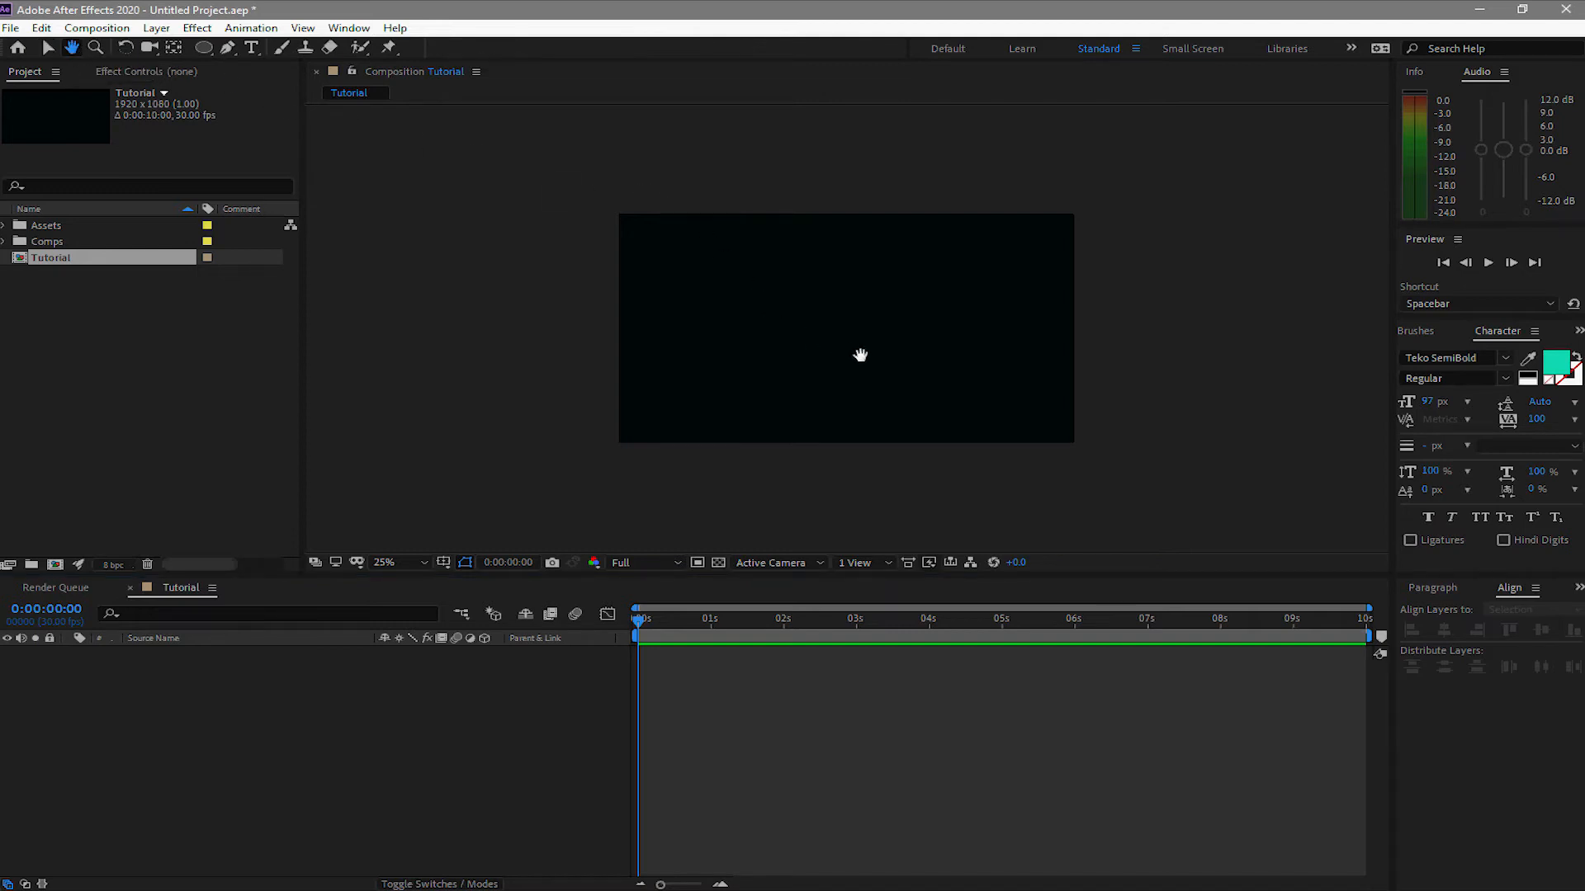
{"action": "left_click_drag", "start_coordinate": [887, 361], "coordinate": [795, 294]}
{"action": "key", "text": "z"}
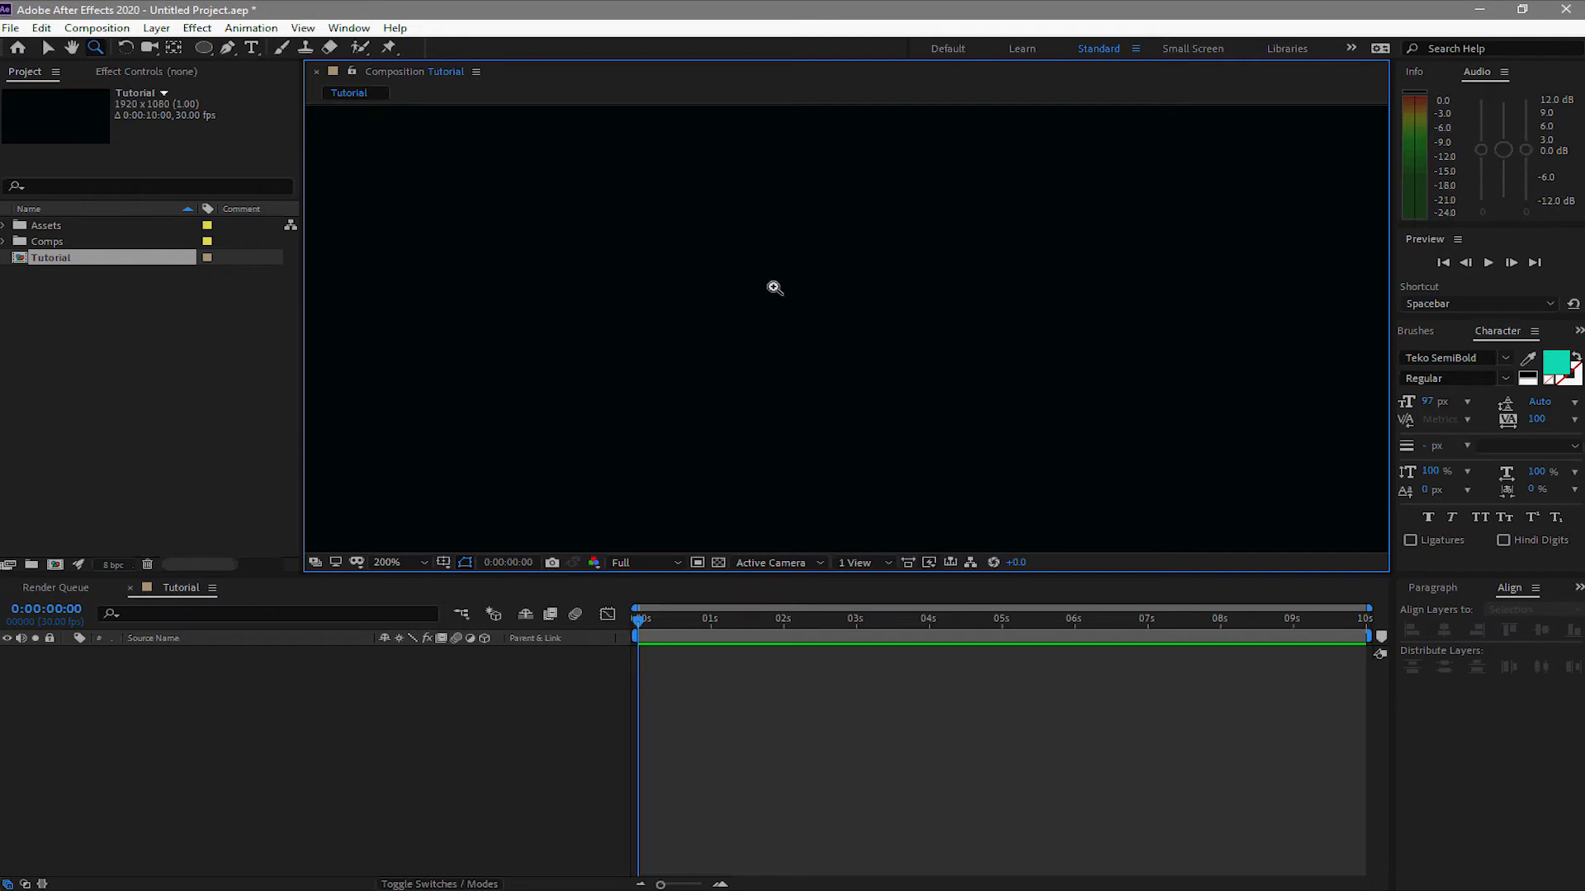
{"action": "scroll", "coordinate": [772, 287], "scroll_direction": "down", "scroll_amount": 1}
{"action": "scroll", "coordinate": [748, 295], "scroll_direction": "down", "scroll_amount": 1}
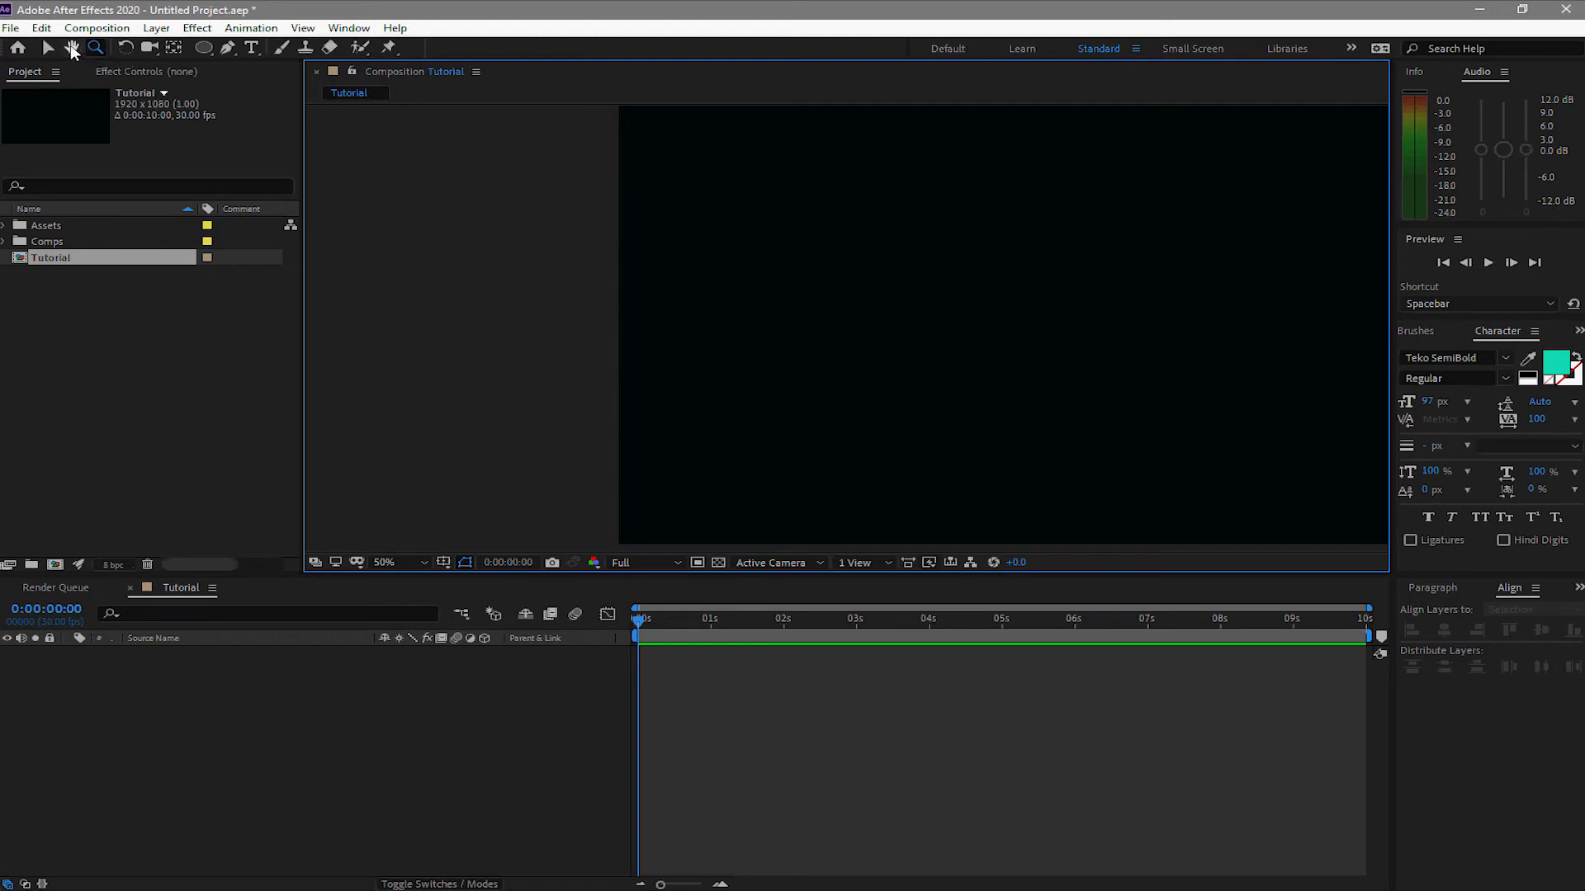
{"action": "left_click", "coordinate": [73, 48]}
{"action": "left_click_drag", "start_coordinate": [785, 265], "coordinate": [531, 261]}
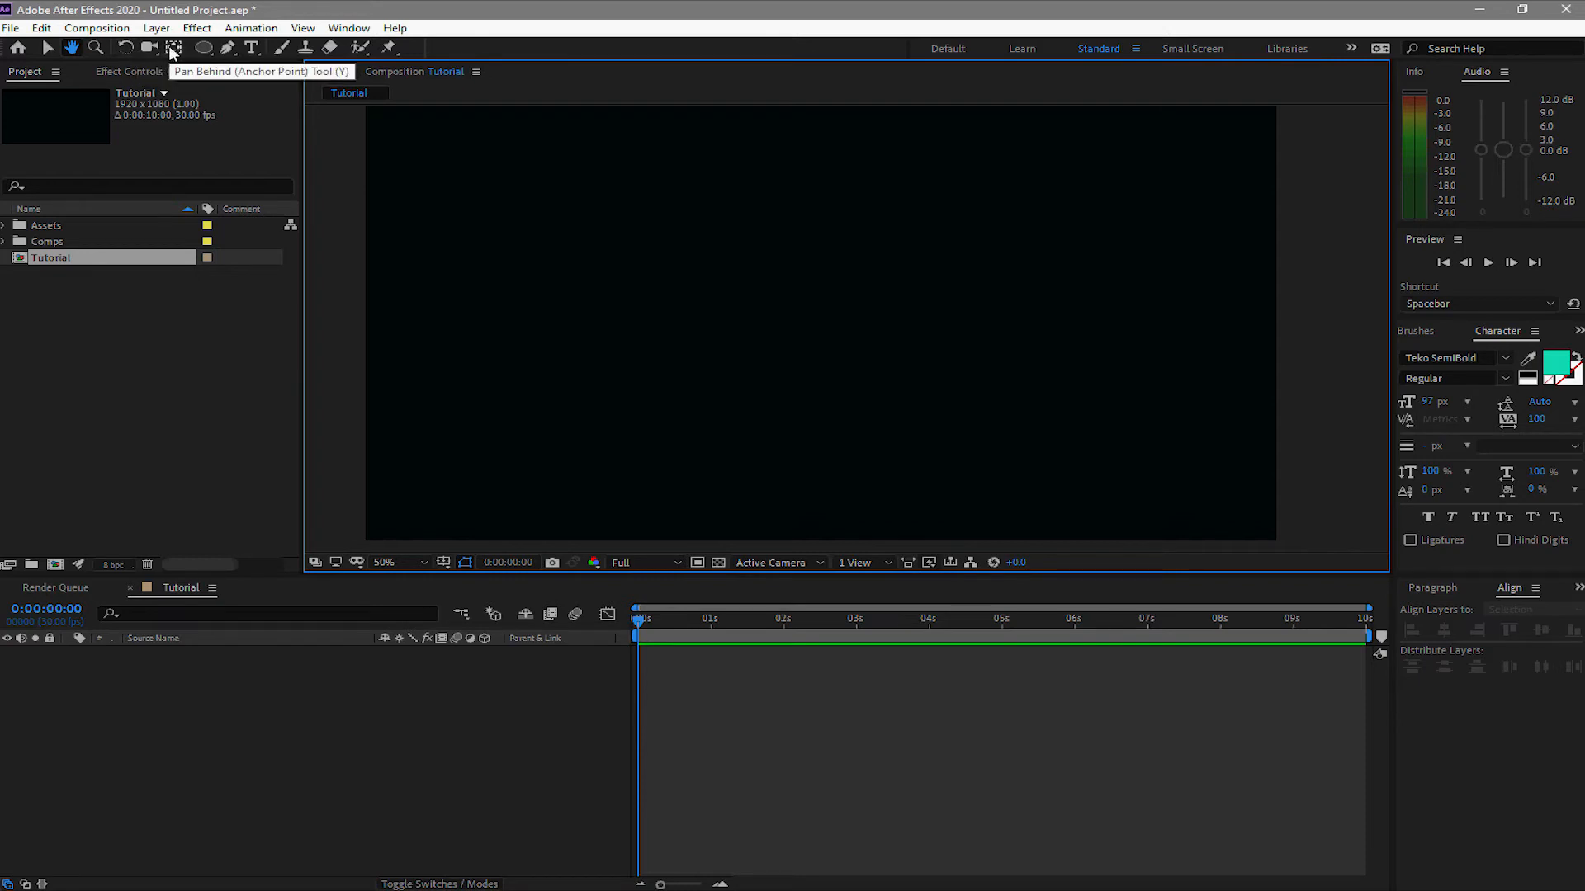
Draw an unfilled ellipse with a 5 px white stroke slightly right of the composition's centre, using the Ellipse tool
{"action": "left_click", "coordinate": [203, 48]}
{"action": "left_click", "coordinate": [203, 50]}
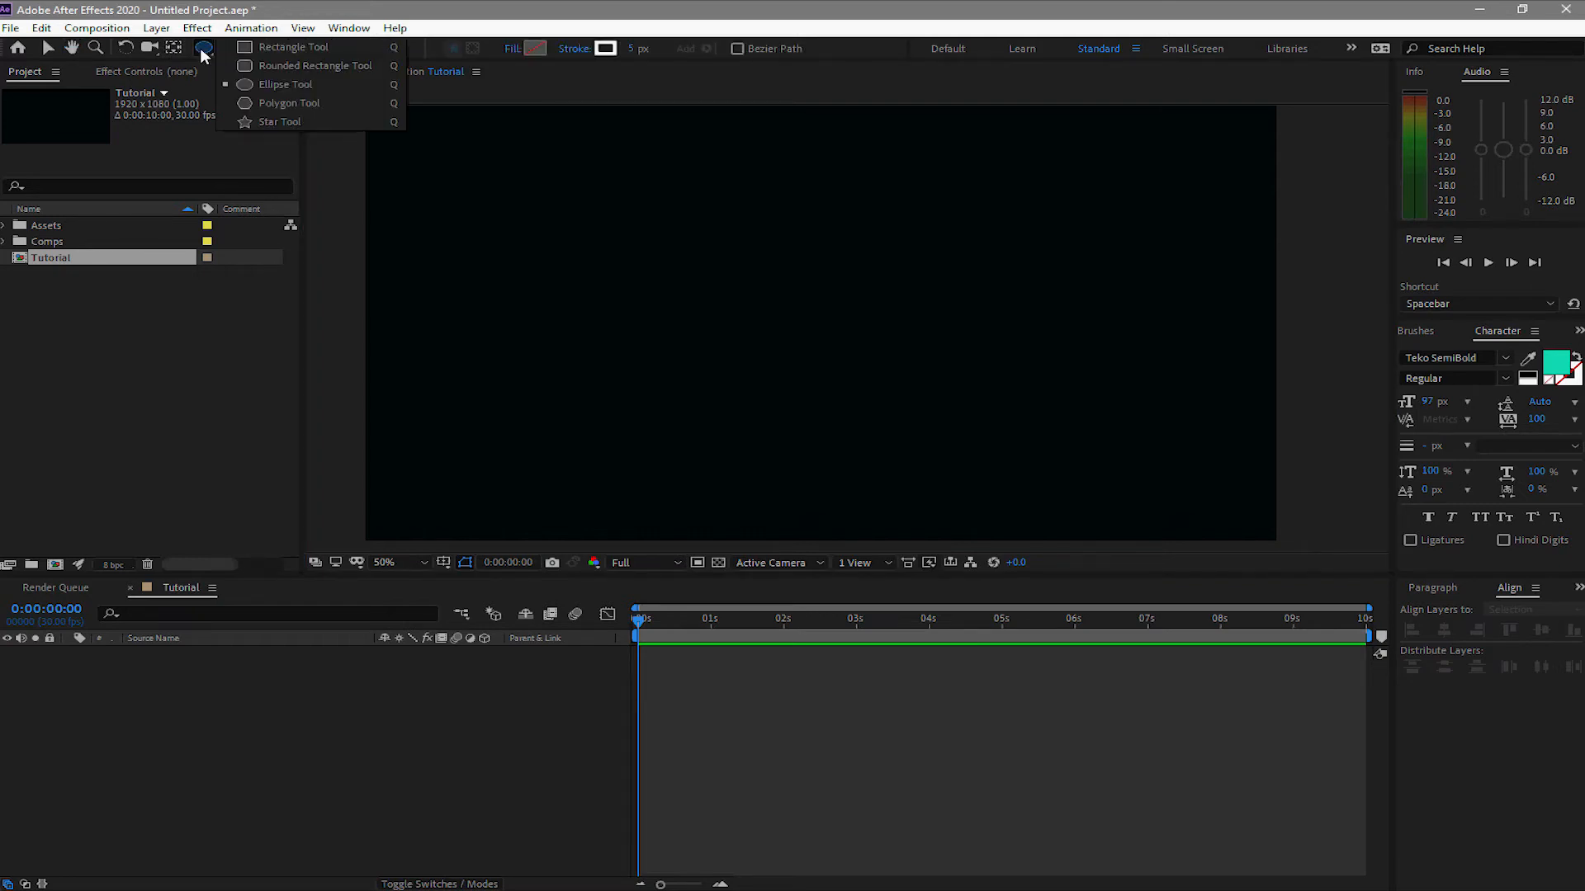
{"action": "left_click", "coordinate": [245, 86]}
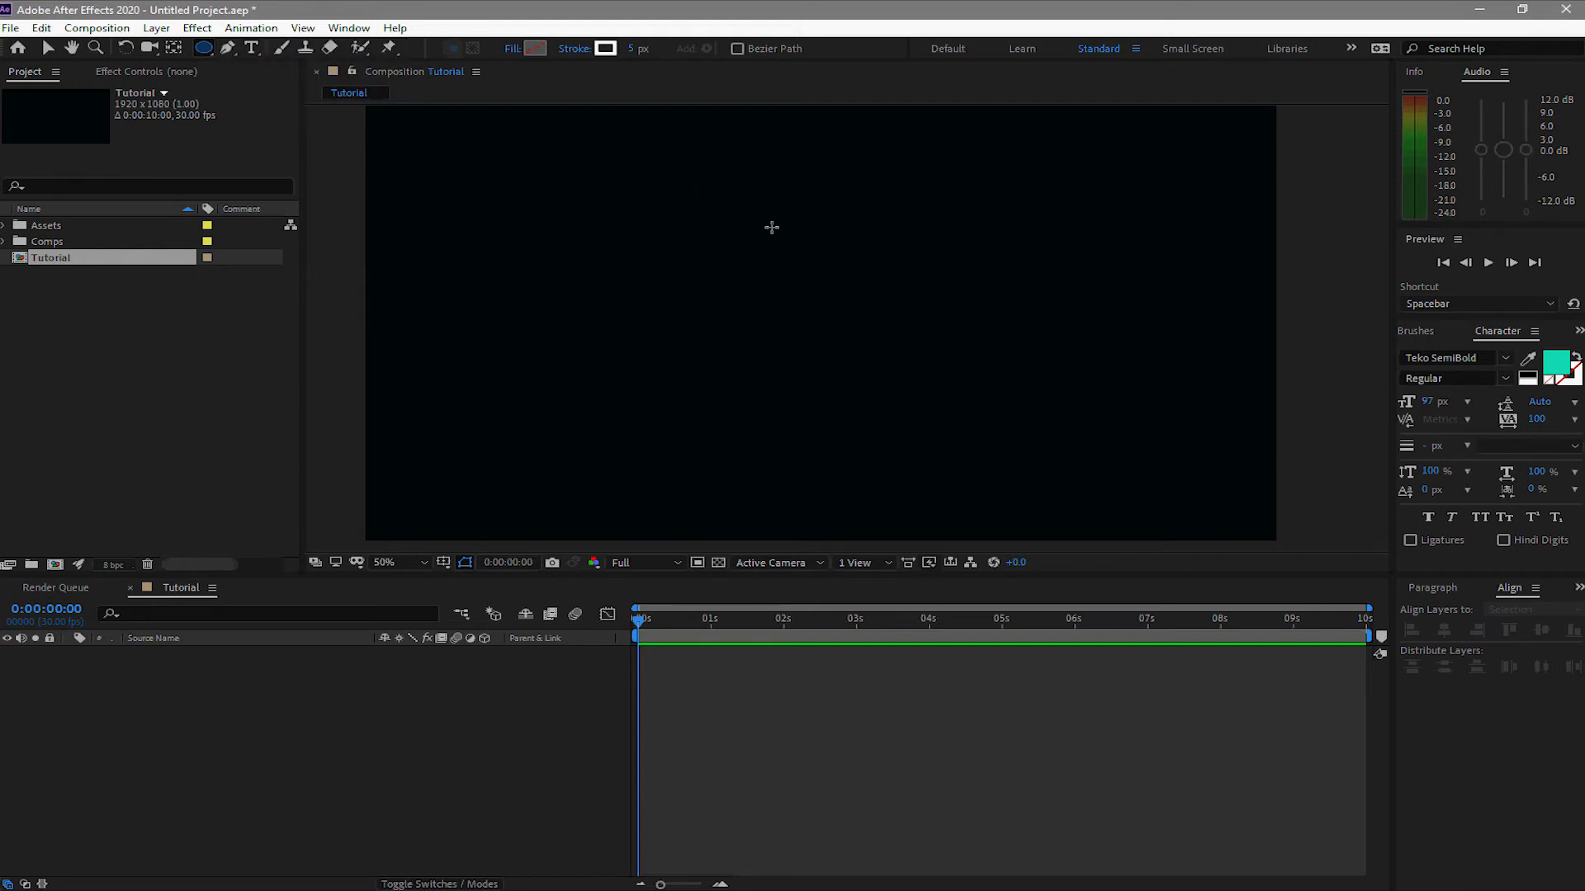
{"action": "left_click_drag", "start_coordinate": [772, 228], "coordinate": [979, 408]}
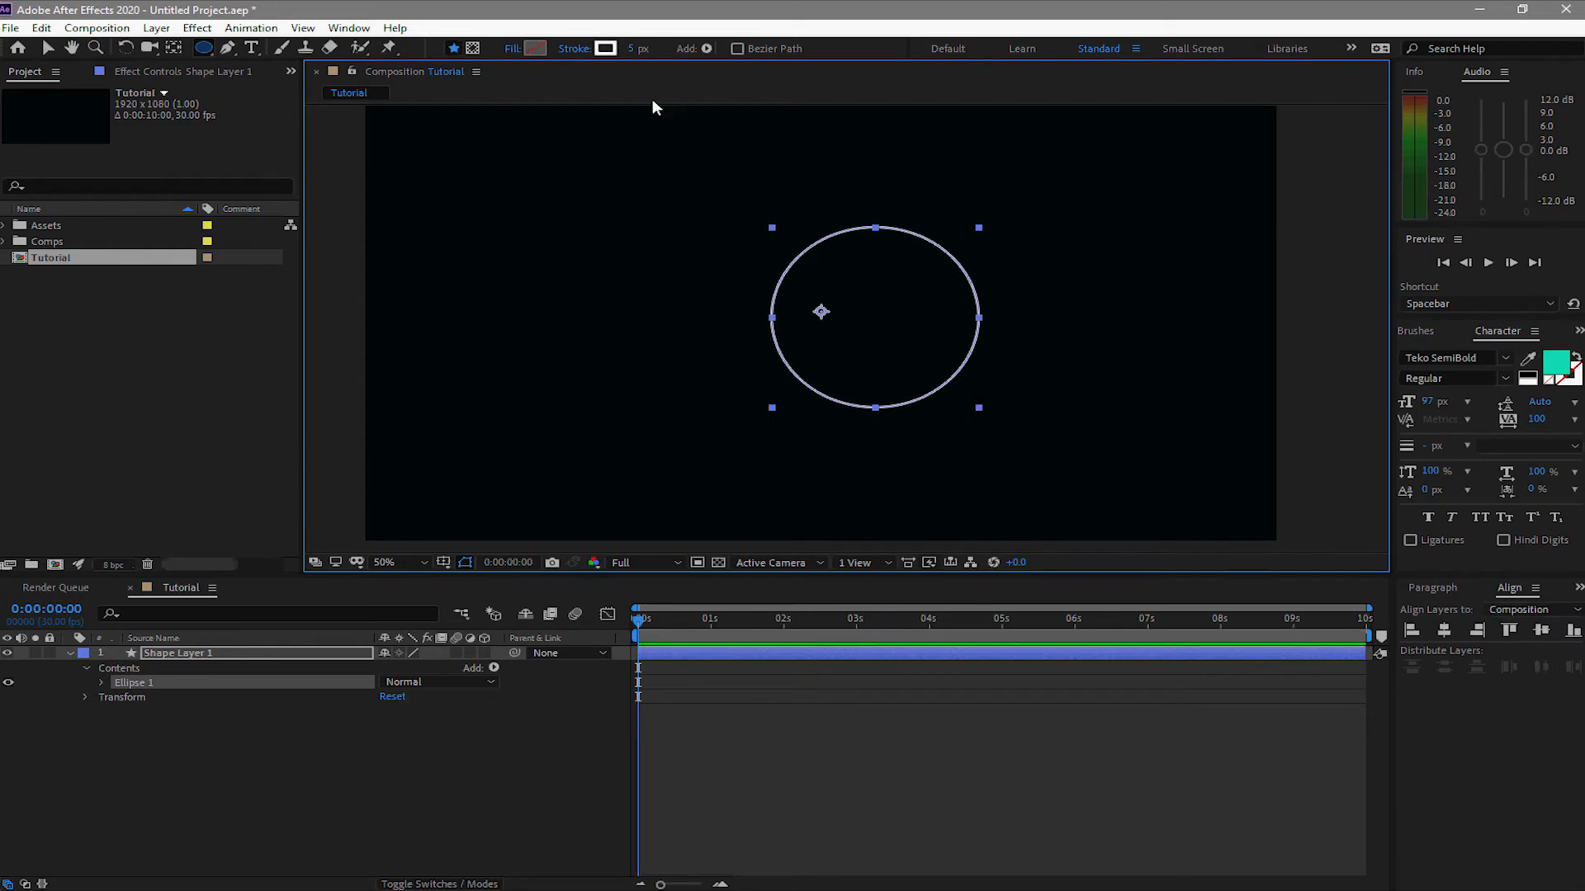
Try the stroke type None on the ellipse, and confirm it with Solid Color instead
{"action": "left_click", "coordinate": [576, 49]}
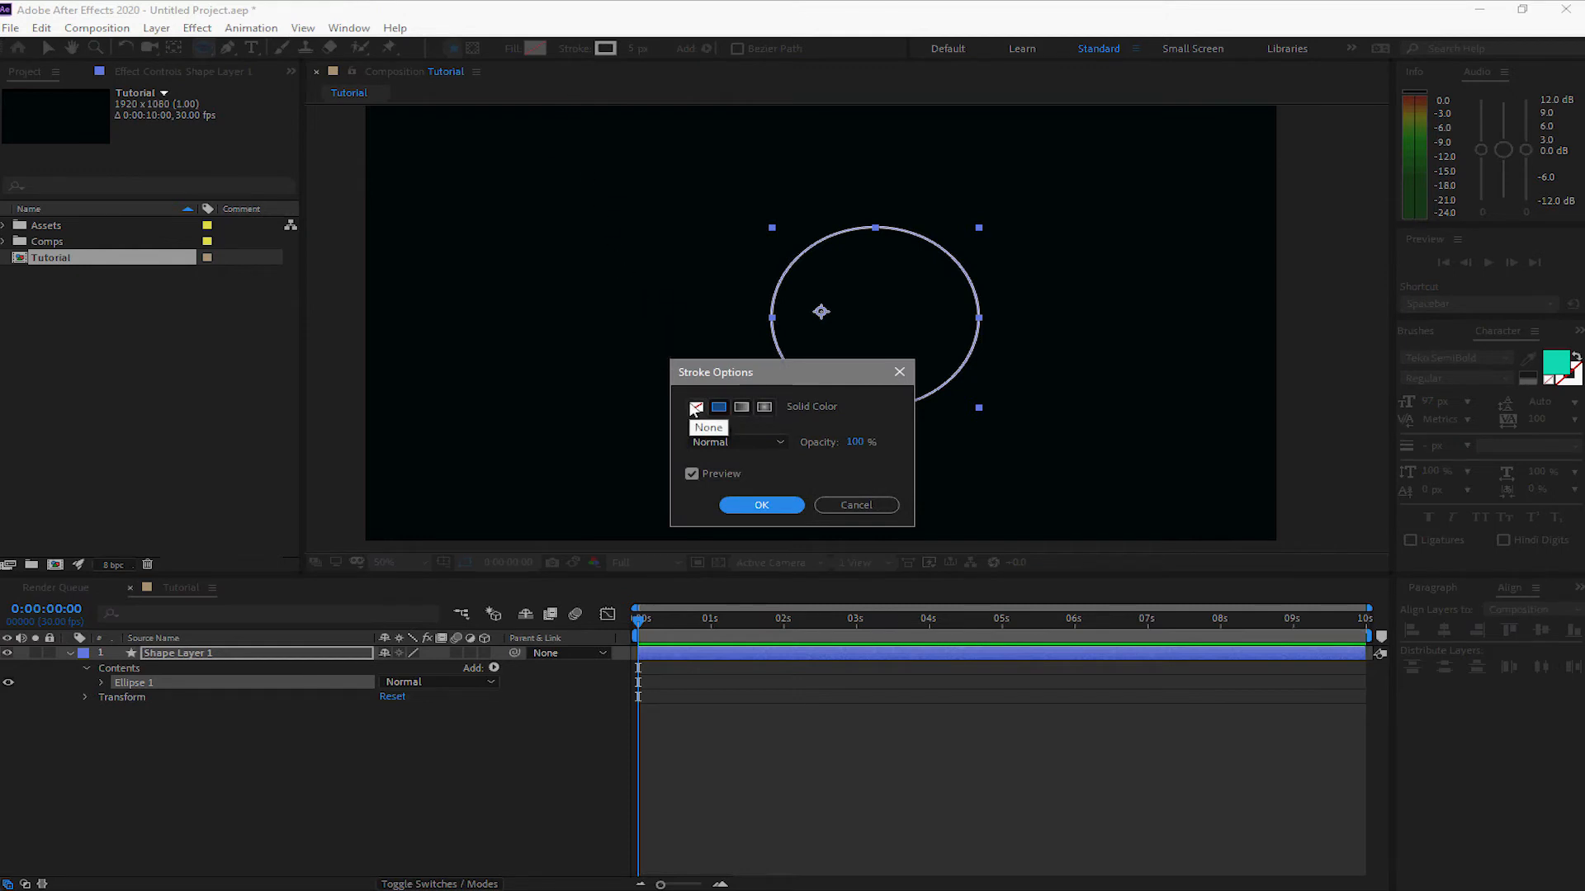
{"action": "left_click", "coordinate": [696, 407]}
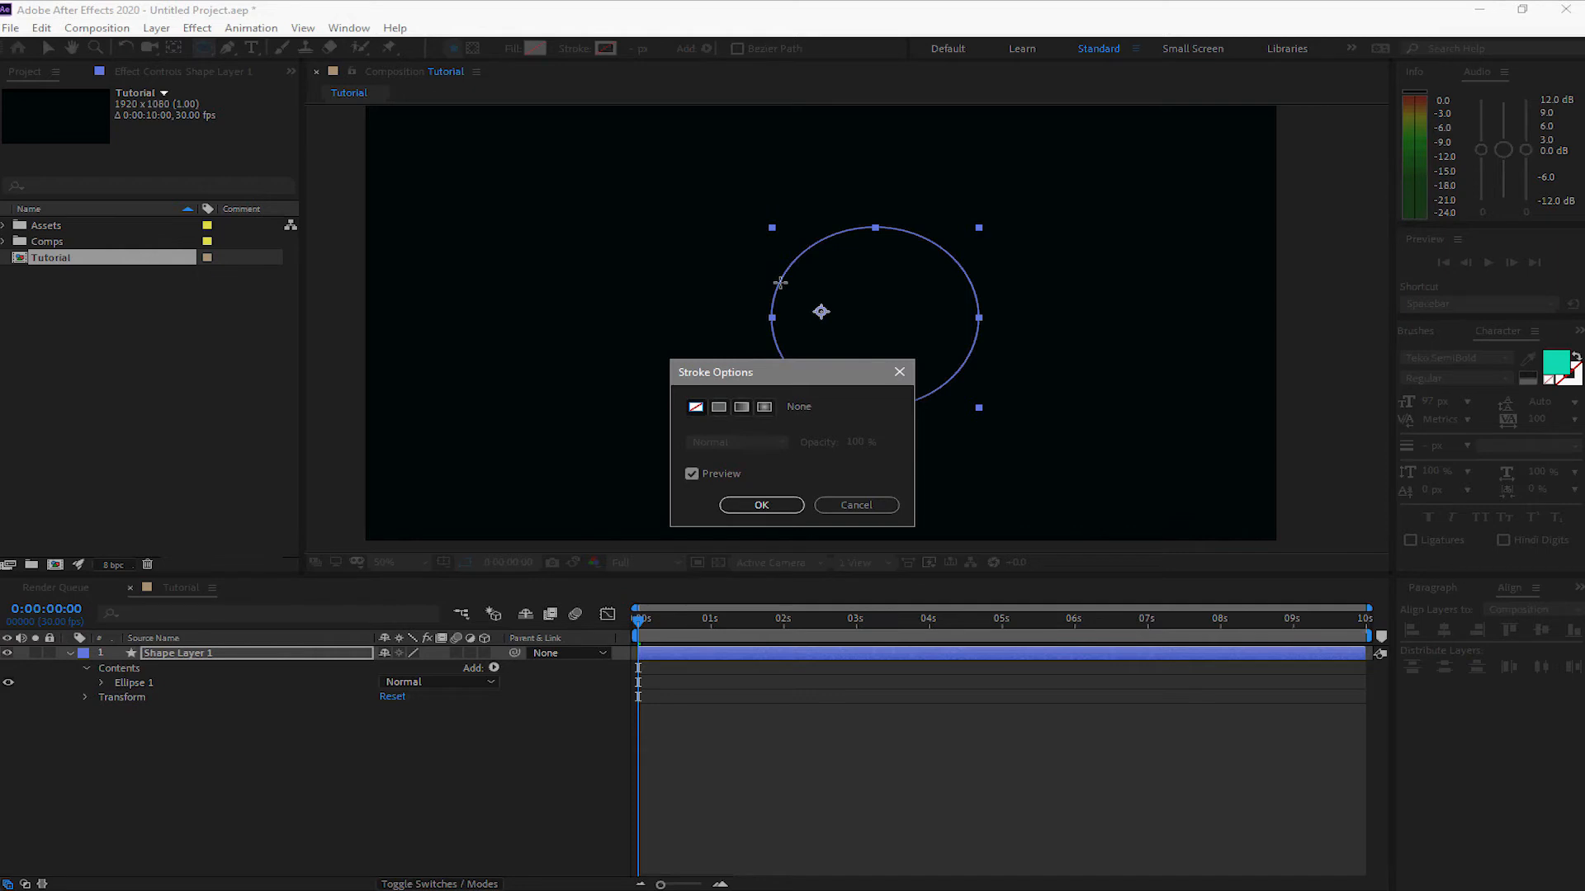
{"action": "left_click", "coordinate": [720, 408]}
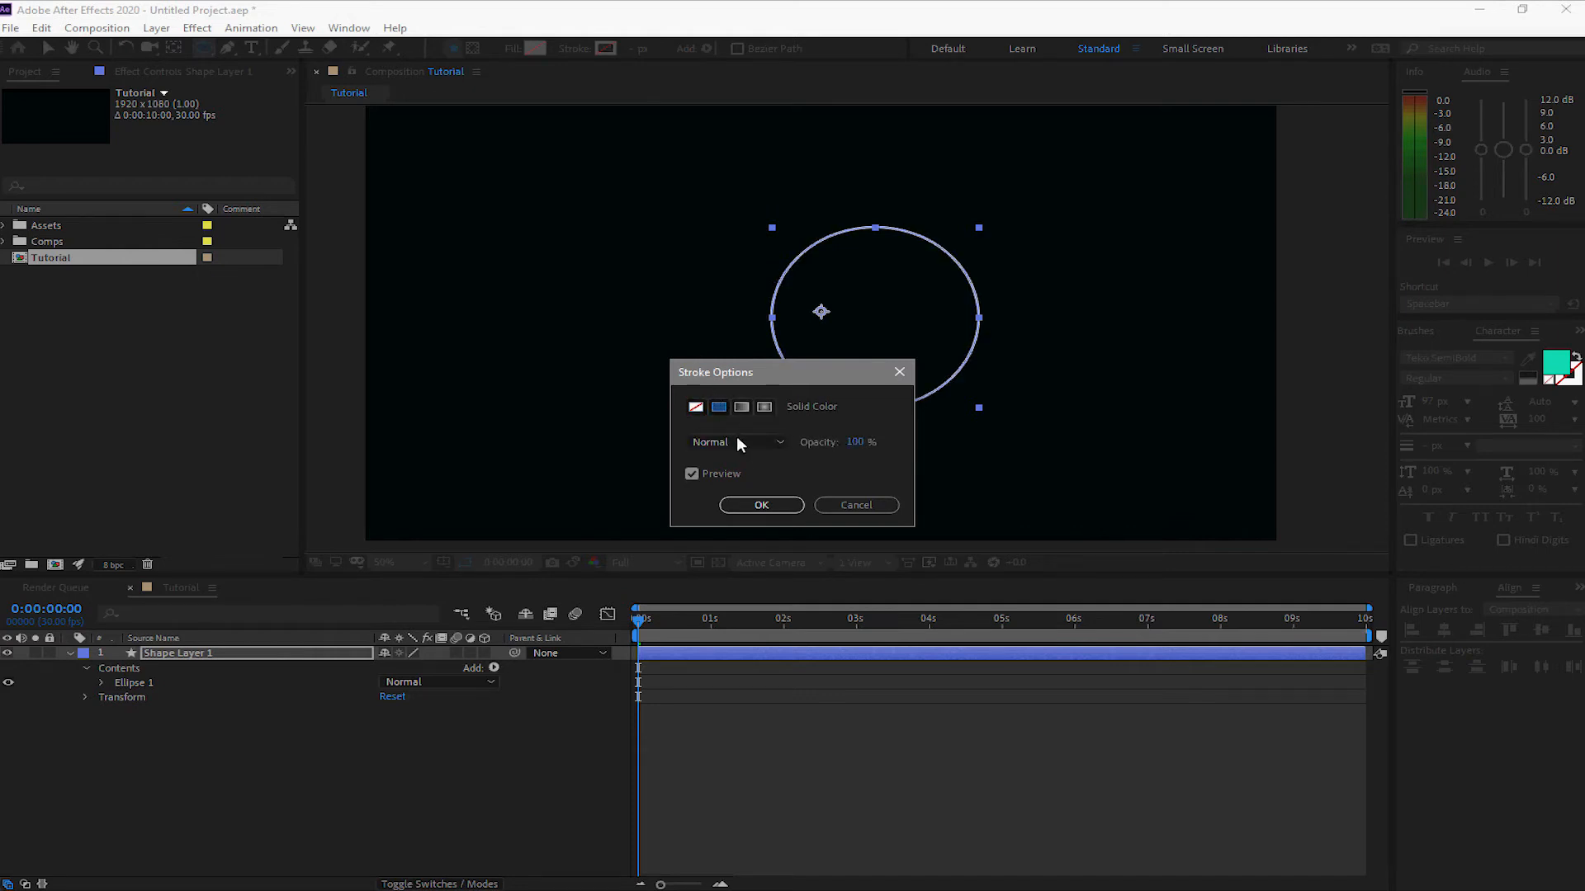
{"action": "left_click", "coordinate": [760, 506]}
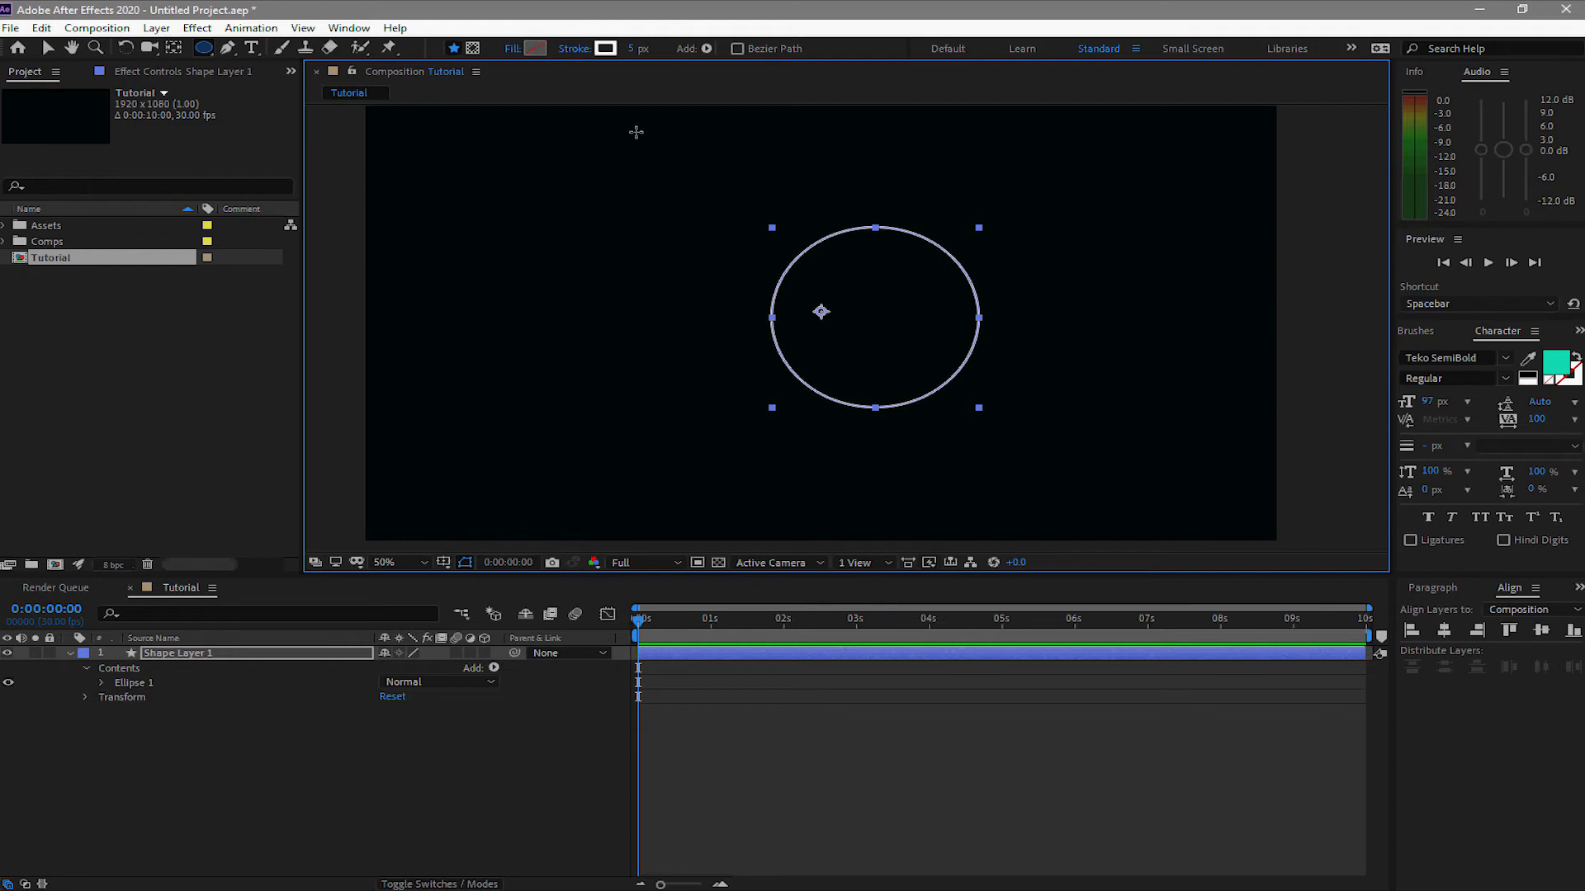
Preview a solid red fill on the ellipse, and confirm the fill type as None
{"action": "left_click", "coordinate": [512, 49]}
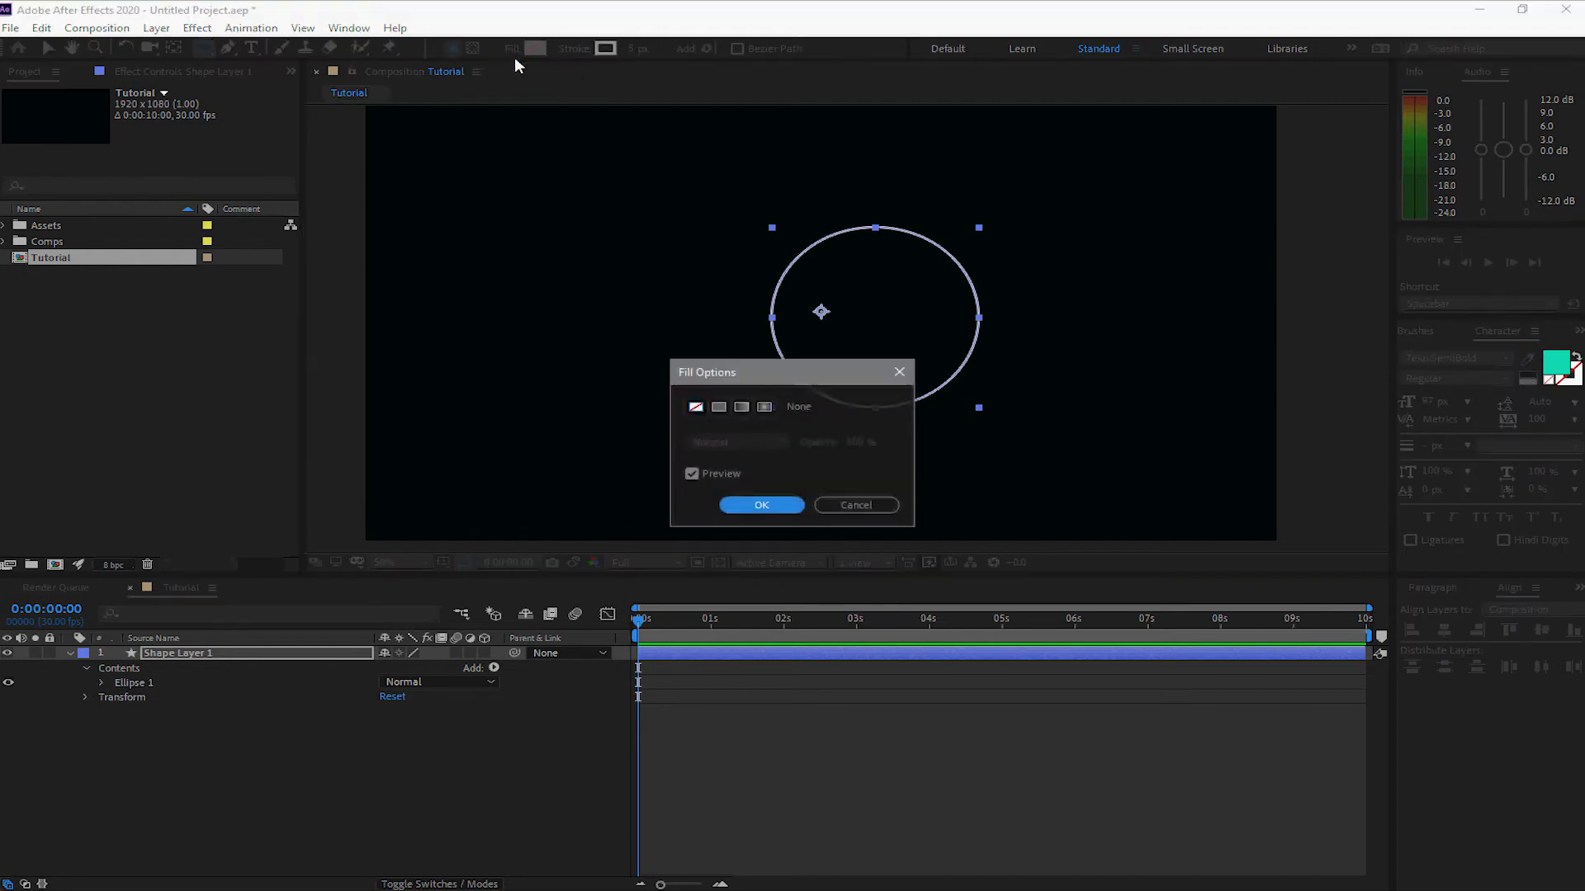
{"action": "left_click", "coordinate": [719, 409]}
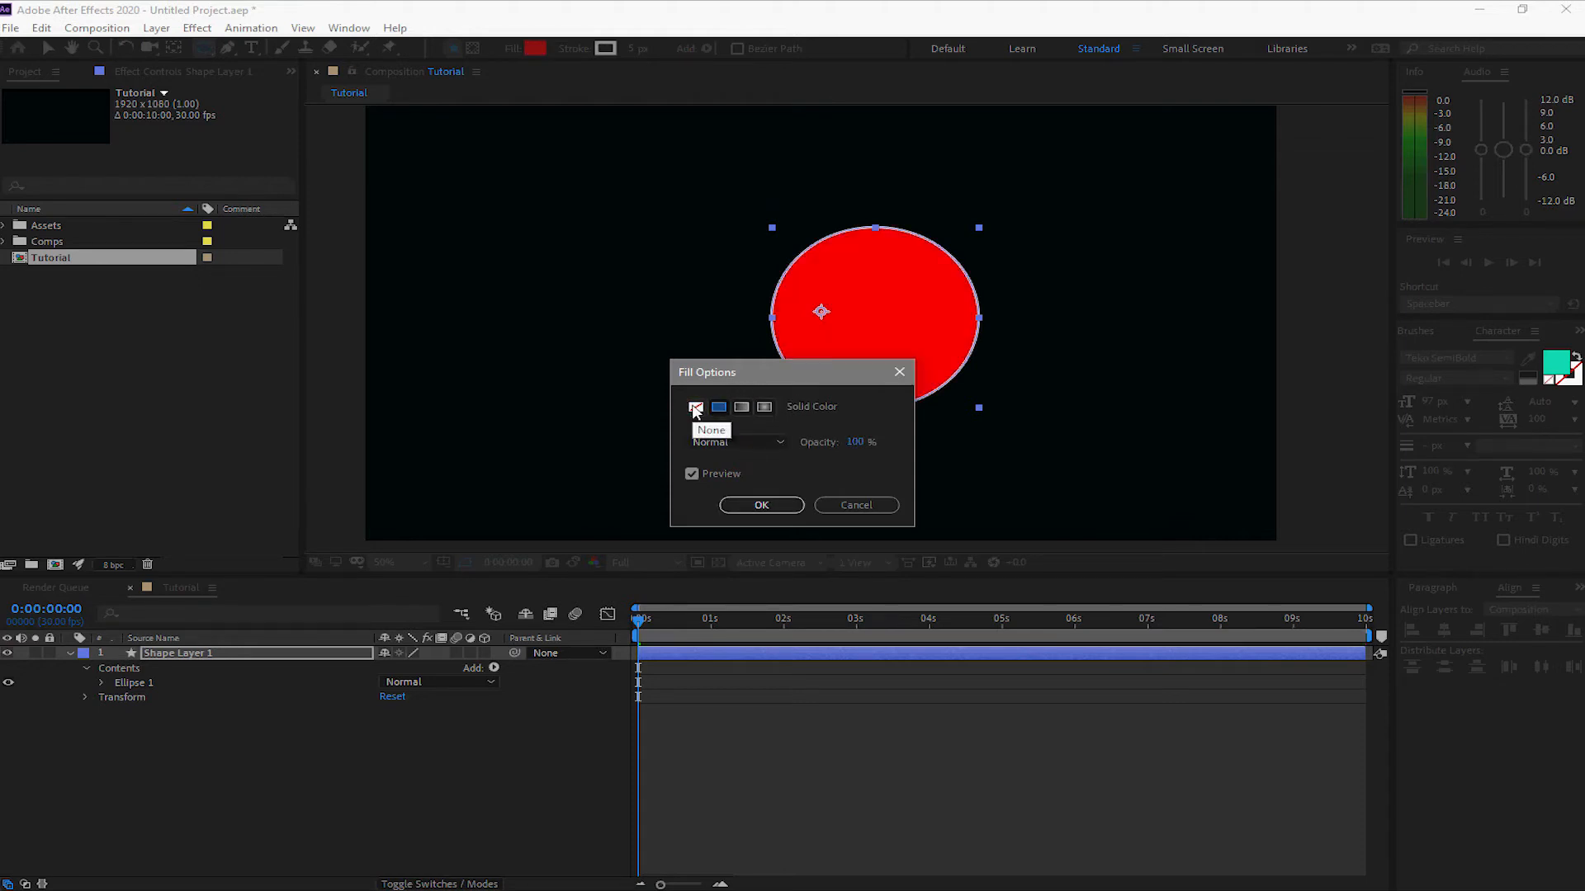
{"action": "left_click", "coordinate": [695, 407]}
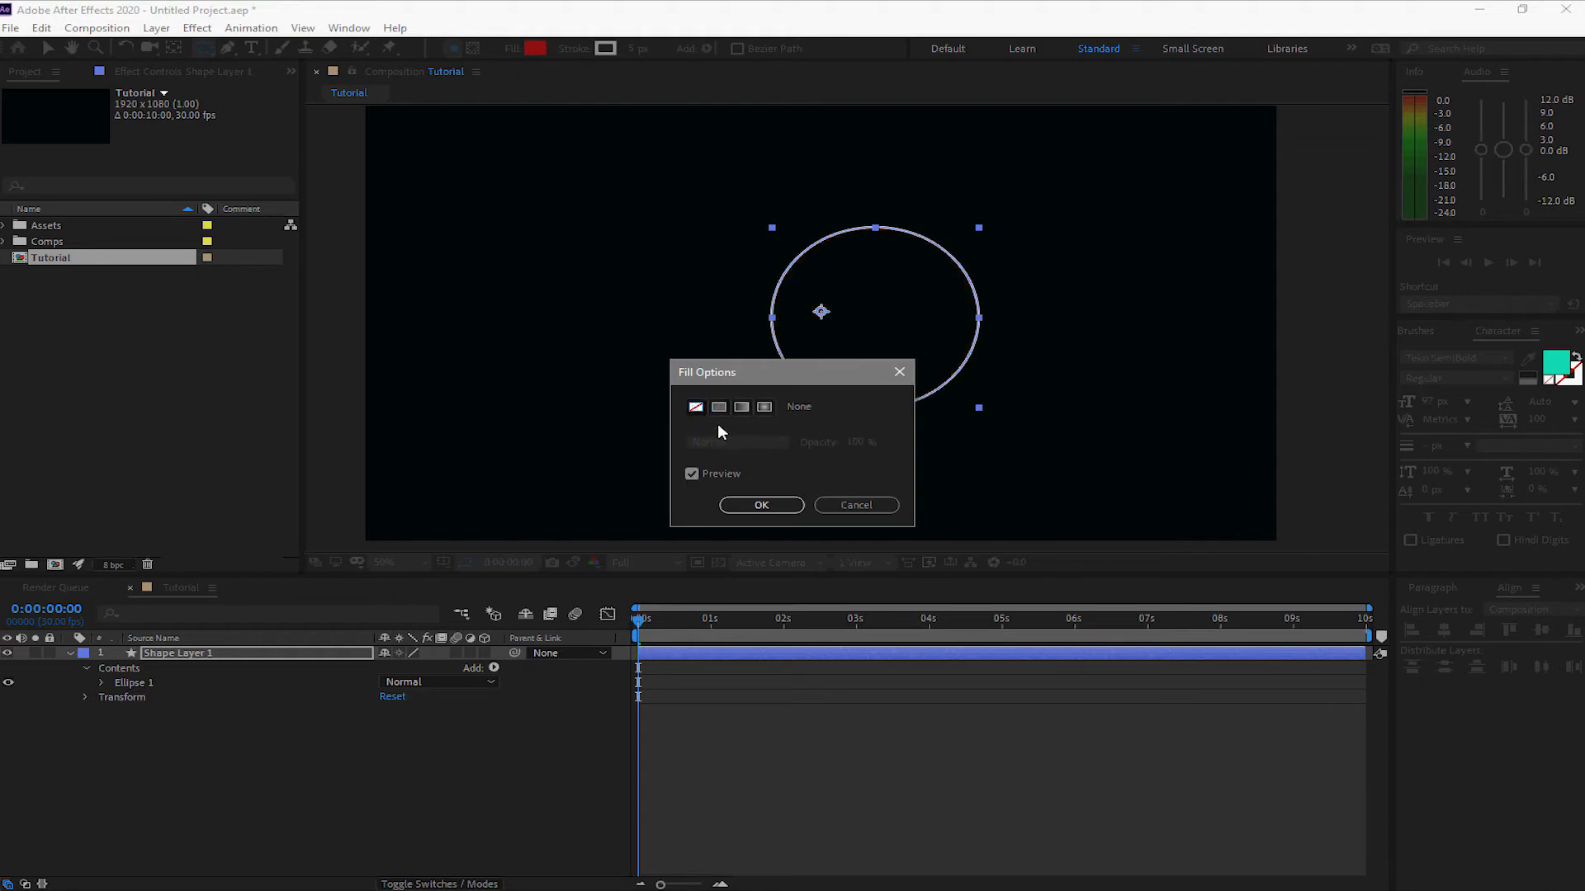
{"action": "left_click", "coordinate": [757, 504]}
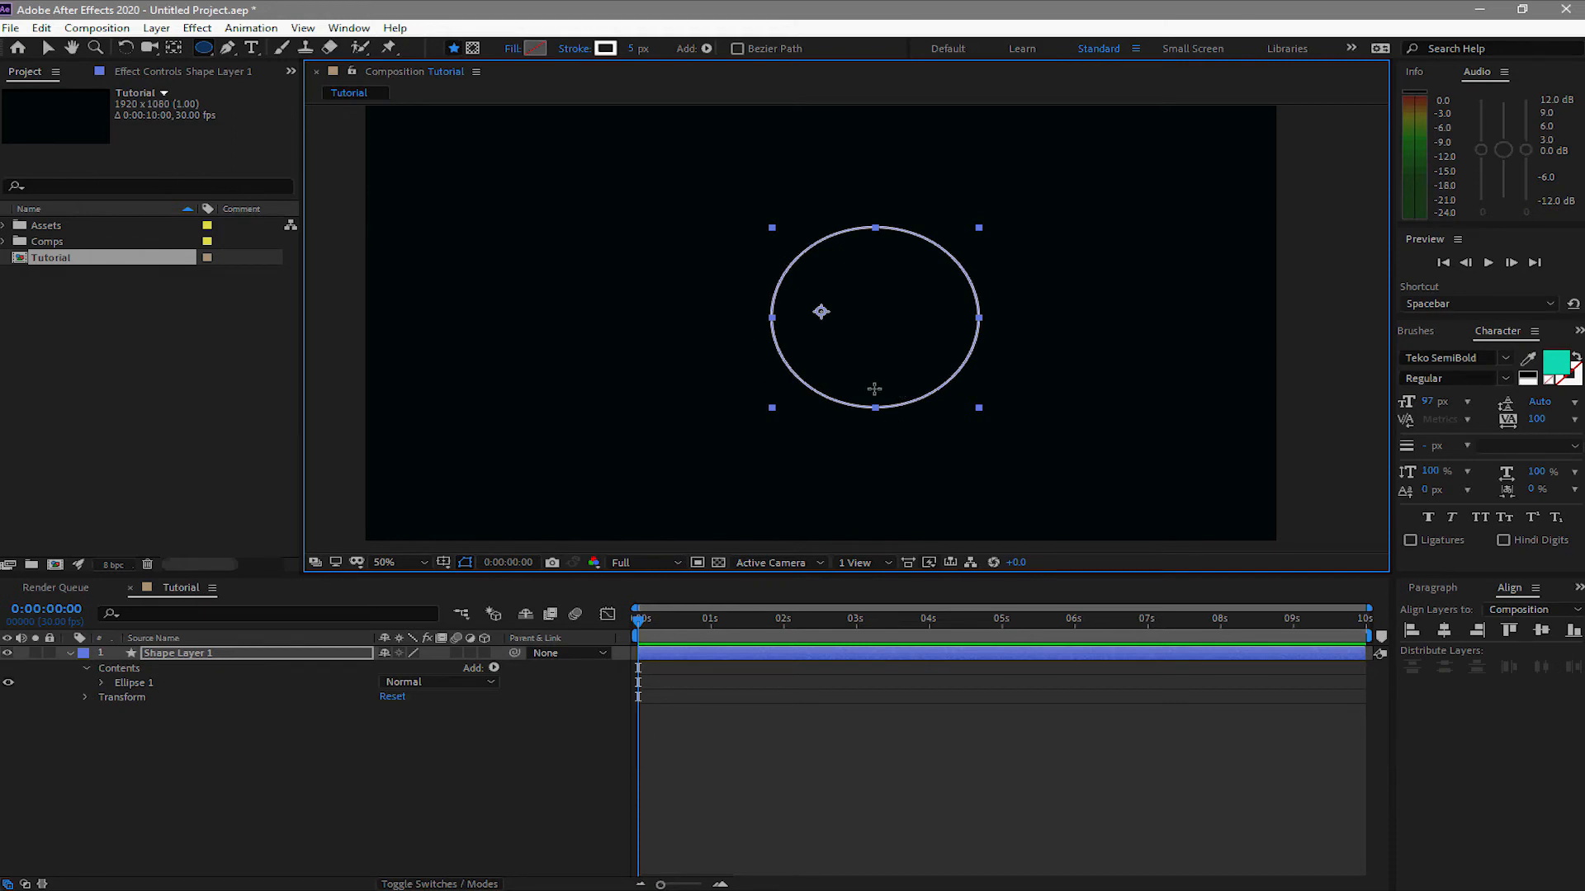
Show the shape layer's transform properties, rotate the layer to about 2x+56°, and move it to about 420, 364
{"action": "left_click", "coordinate": [48, 48]}
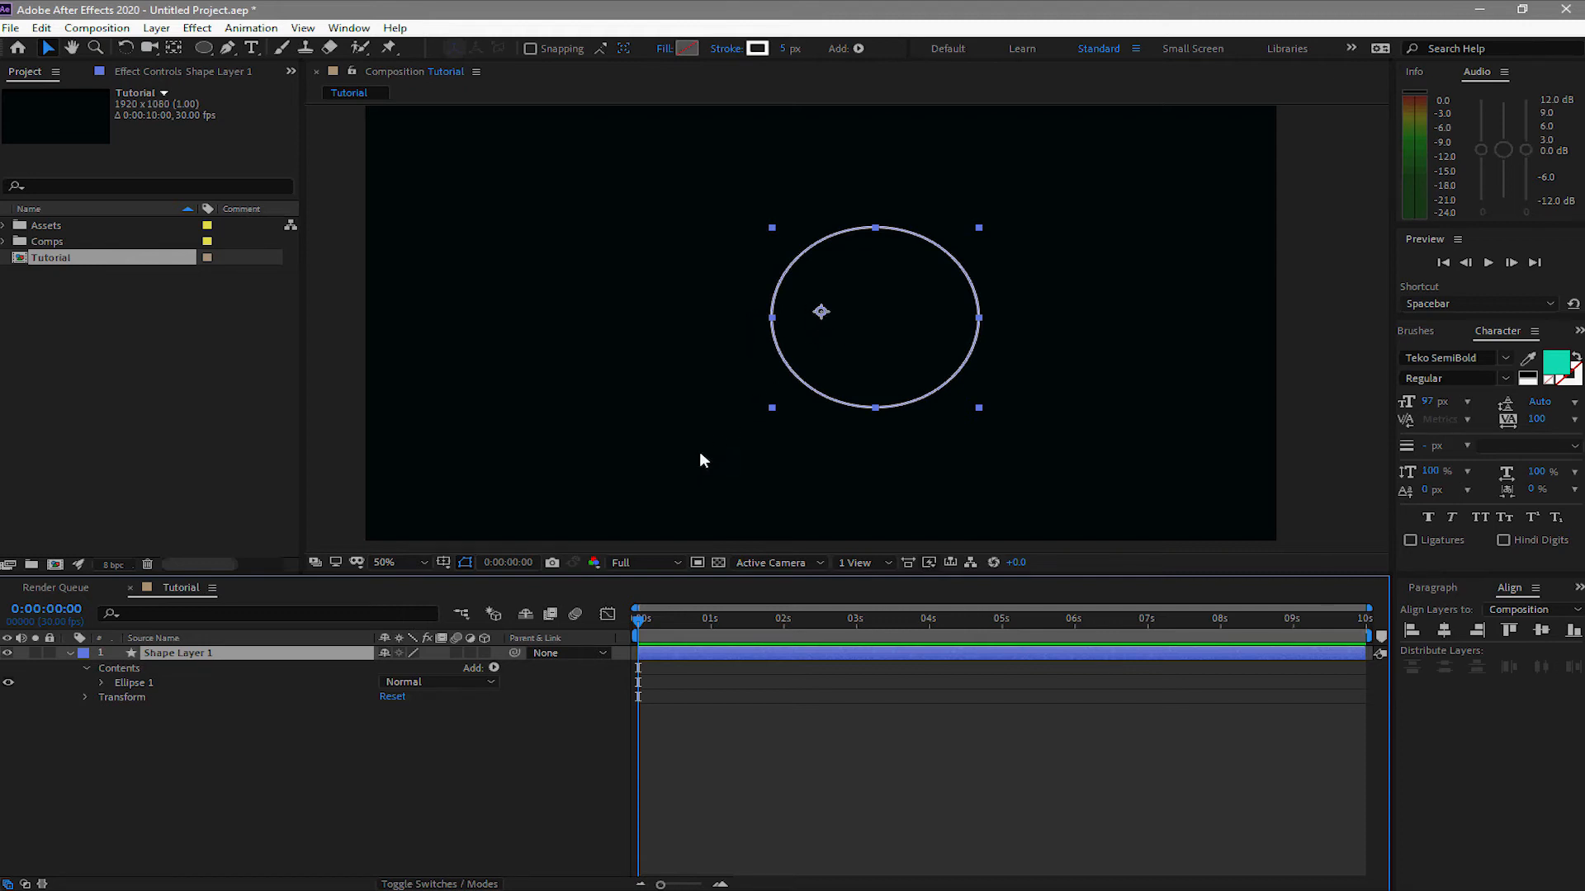
{"action": "left_click", "coordinate": [82, 699]}
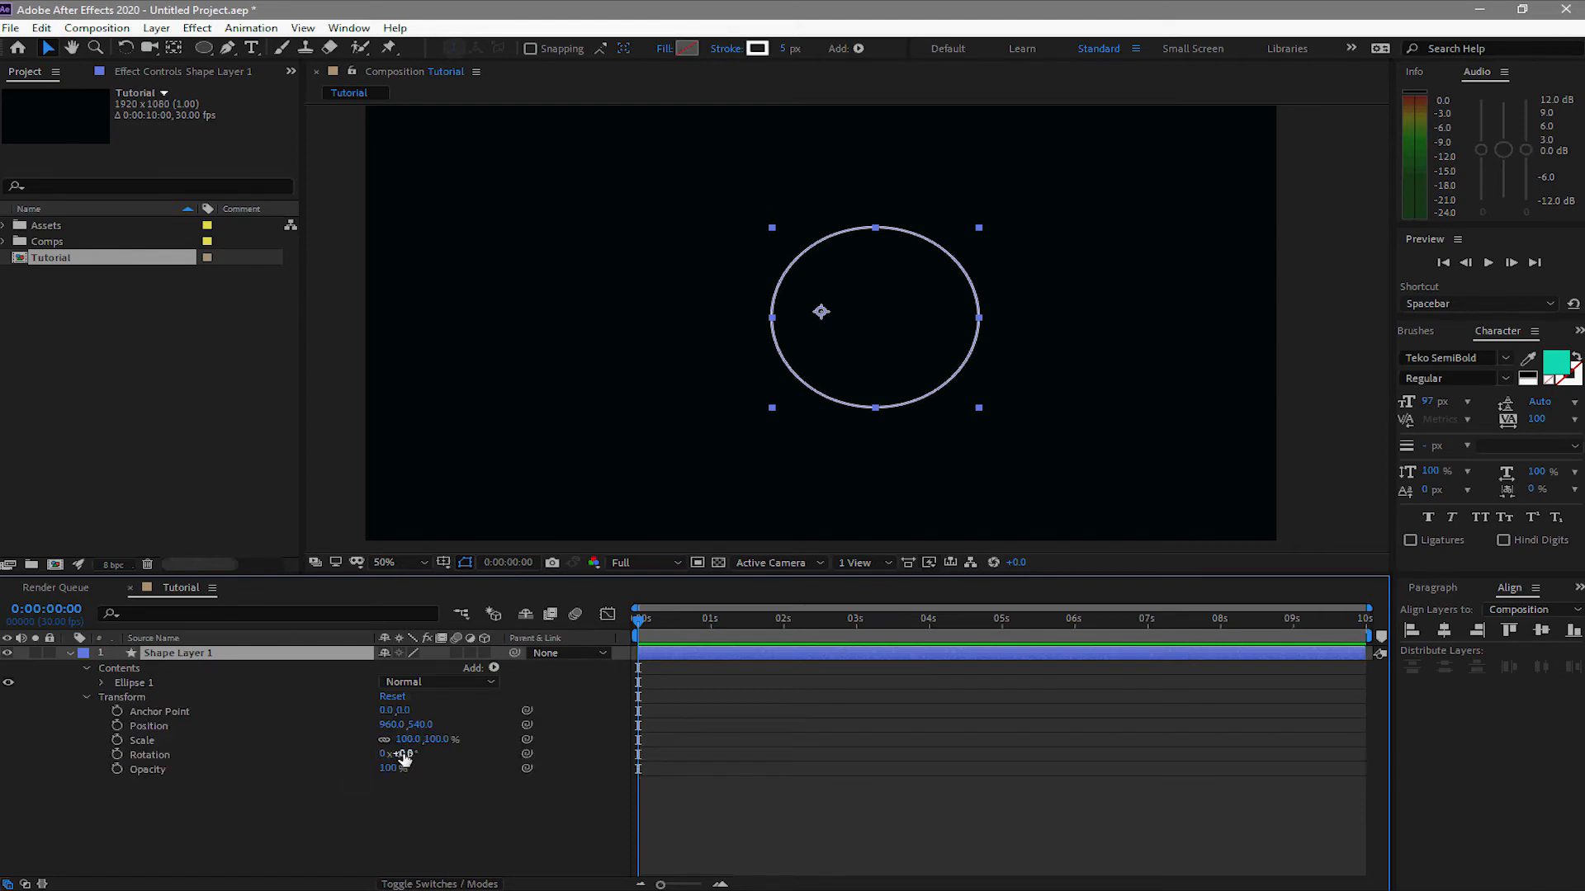
{"action": "left_click_drag", "start_coordinate": [402, 753], "coordinate": [1220, 835]}
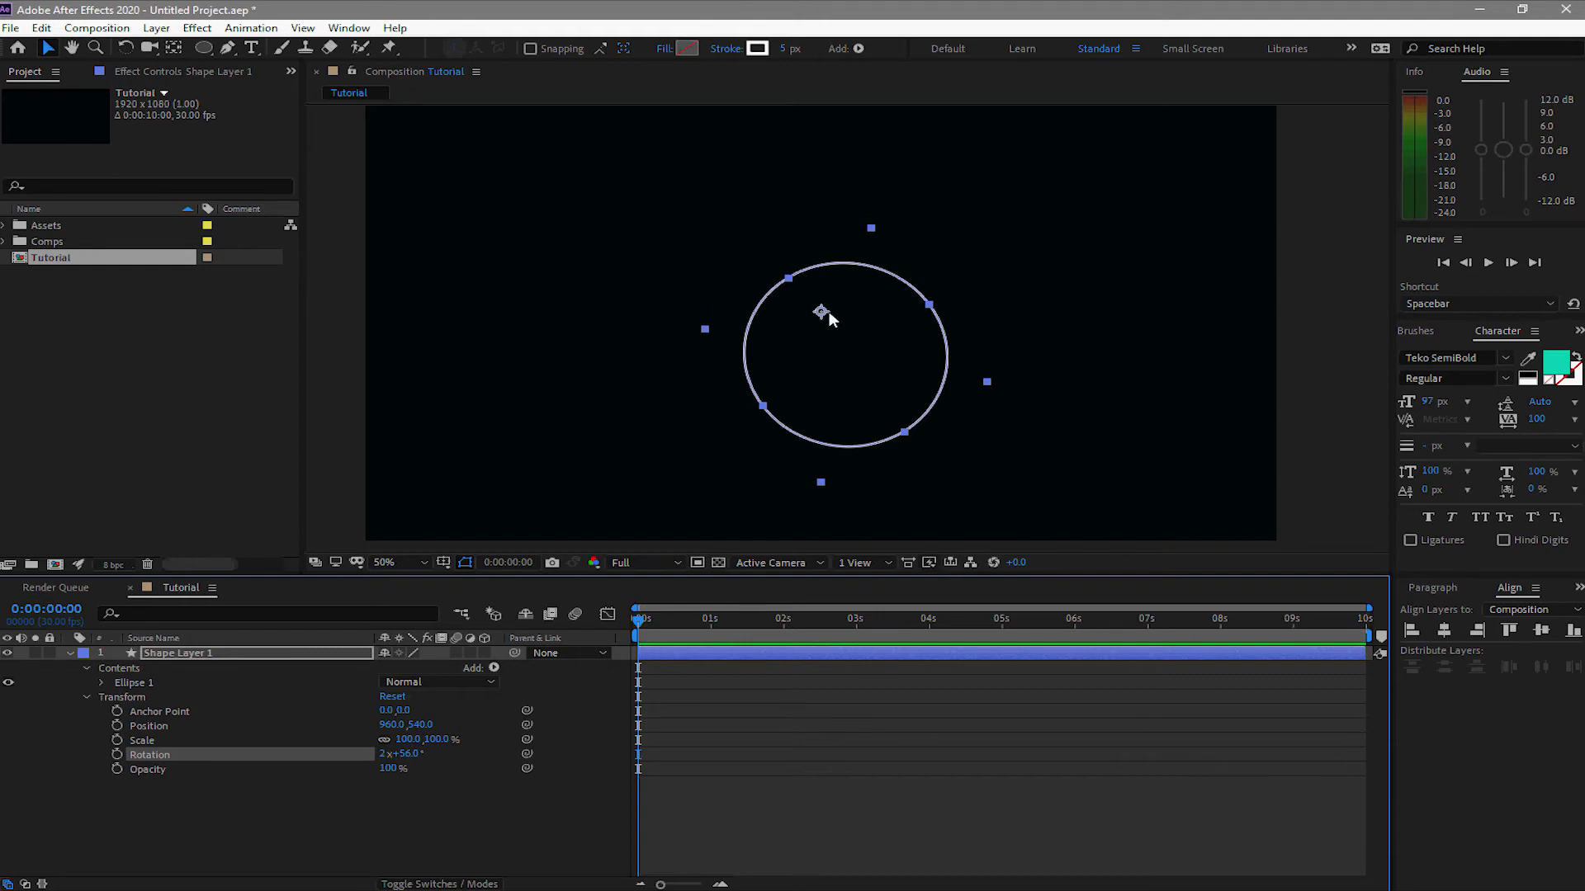
{"action": "left_click_drag", "start_coordinate": [825, 314], "coordinate": [572, 242]}
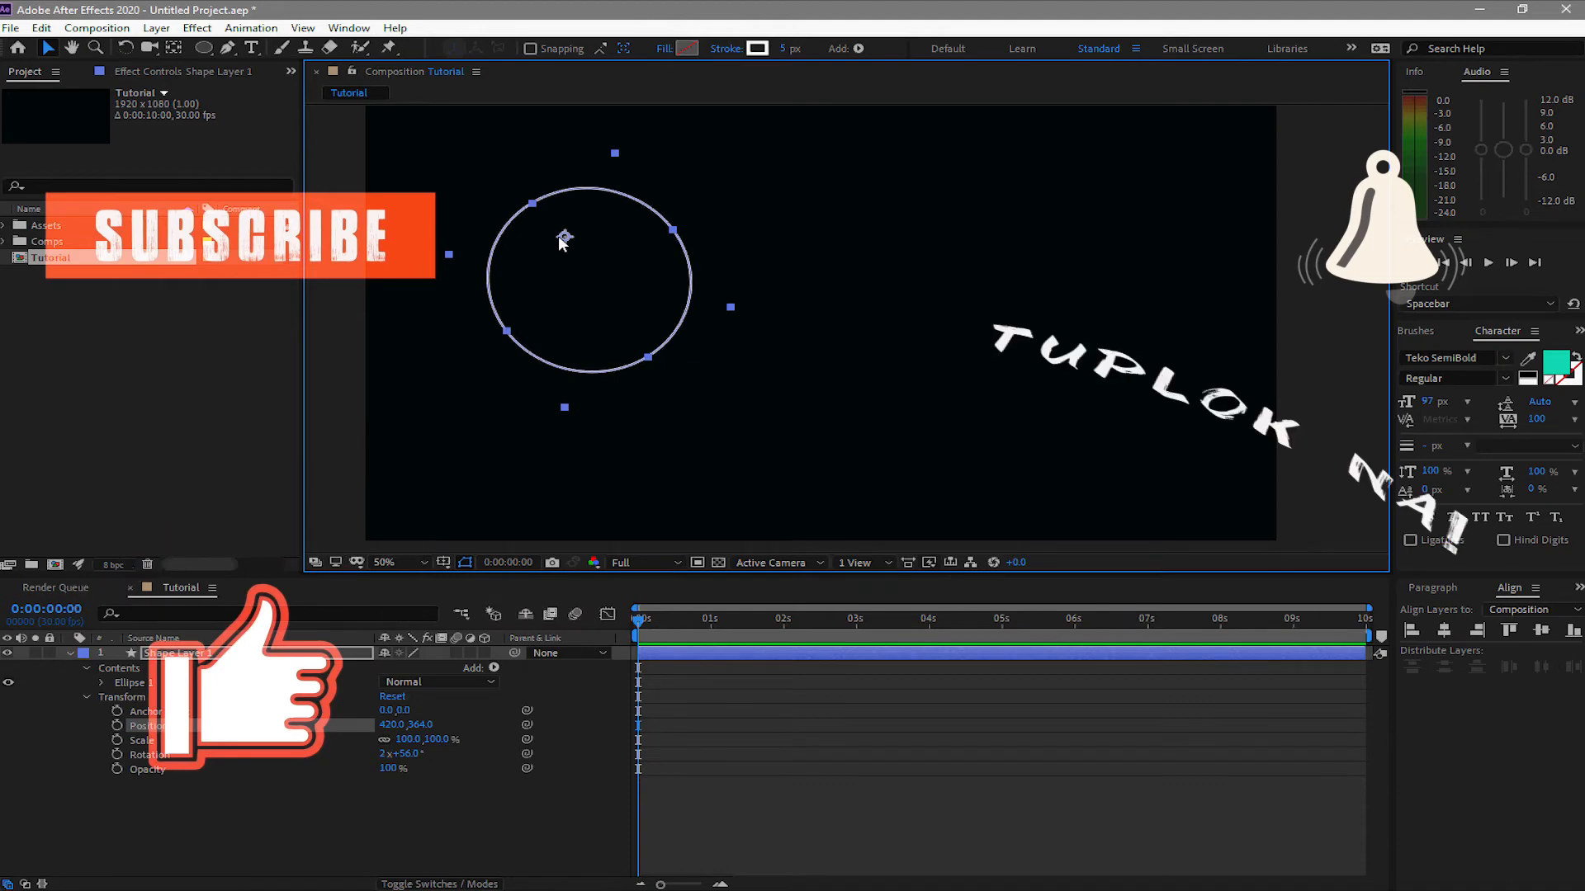
Move the layer's anchor point outside the ellipse with the Pan Behind tool, and rotate the layer around it to about 4x+272°
{"action": "left_click", "coordinate": [174, 48]}
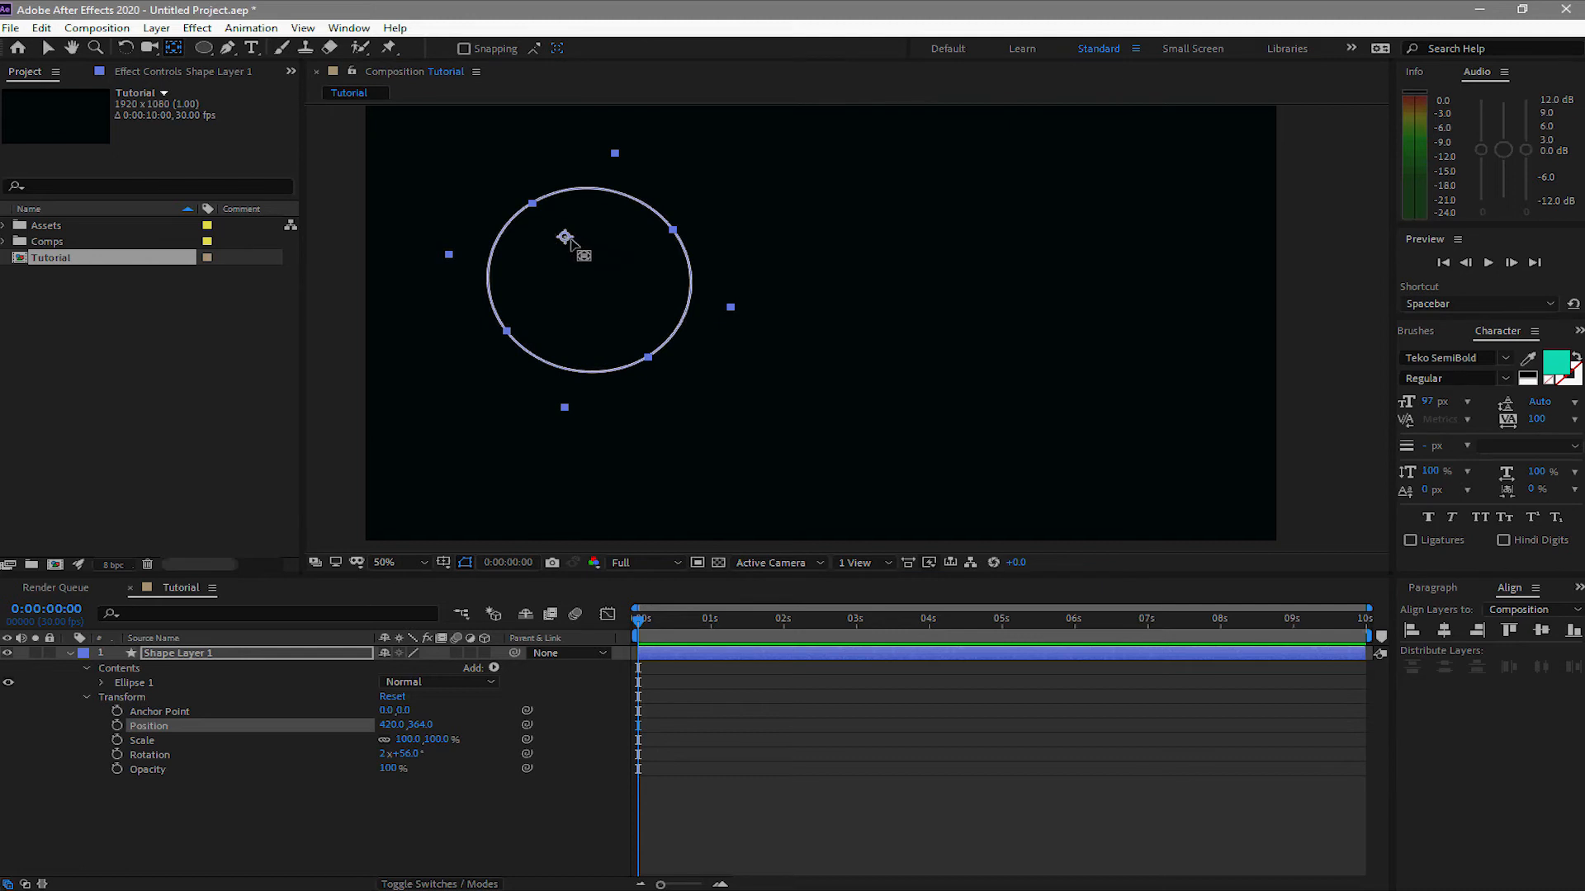
{"action": "left_click_drag", "start_coordinate": [565, 238], "coordinate": [864, 305]}
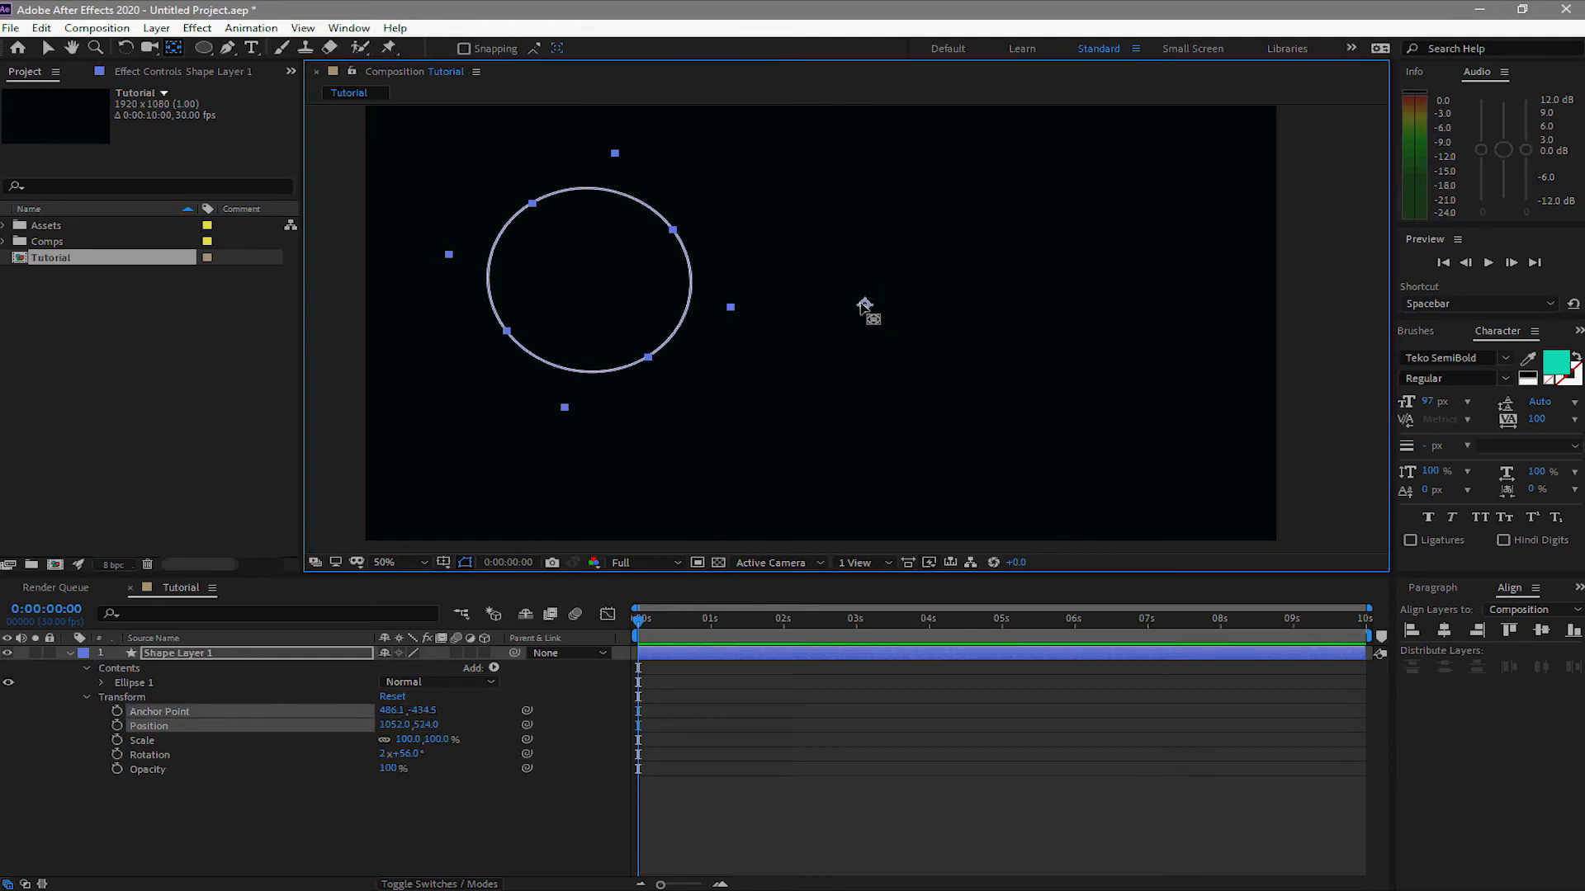
{"action": "left_click_drag", "start_coordinate": [408, 754], "coordinate": [1304, 708]}
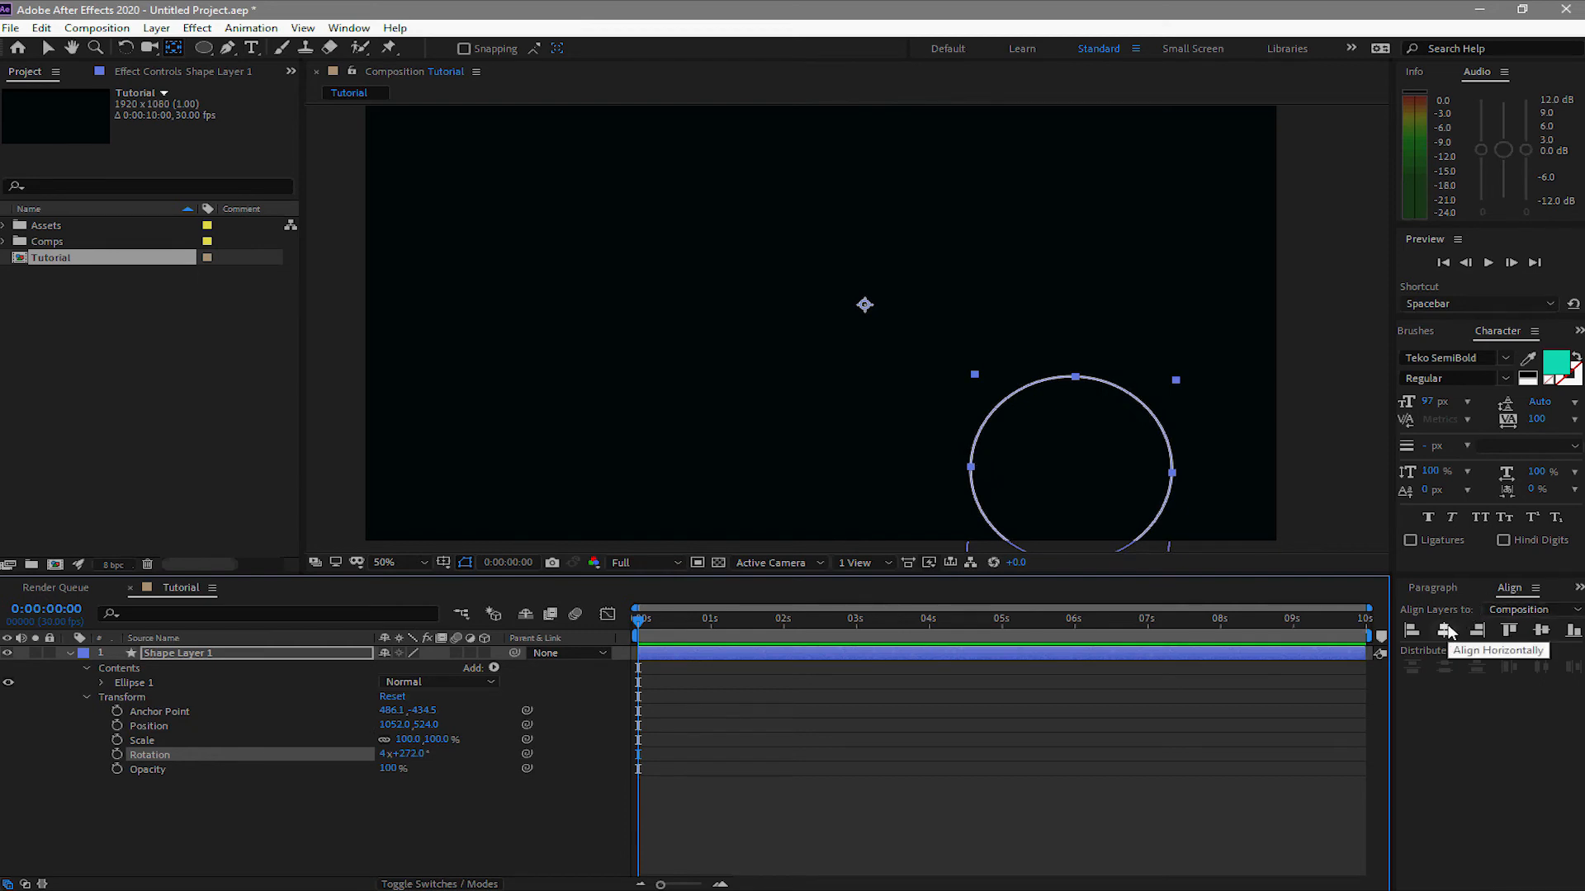
Align the ellipse horizontally and vertically to the composition's centre, and centre its anchor point within the shape
{"action": "left_click", "coordinate": [1446, 630]}
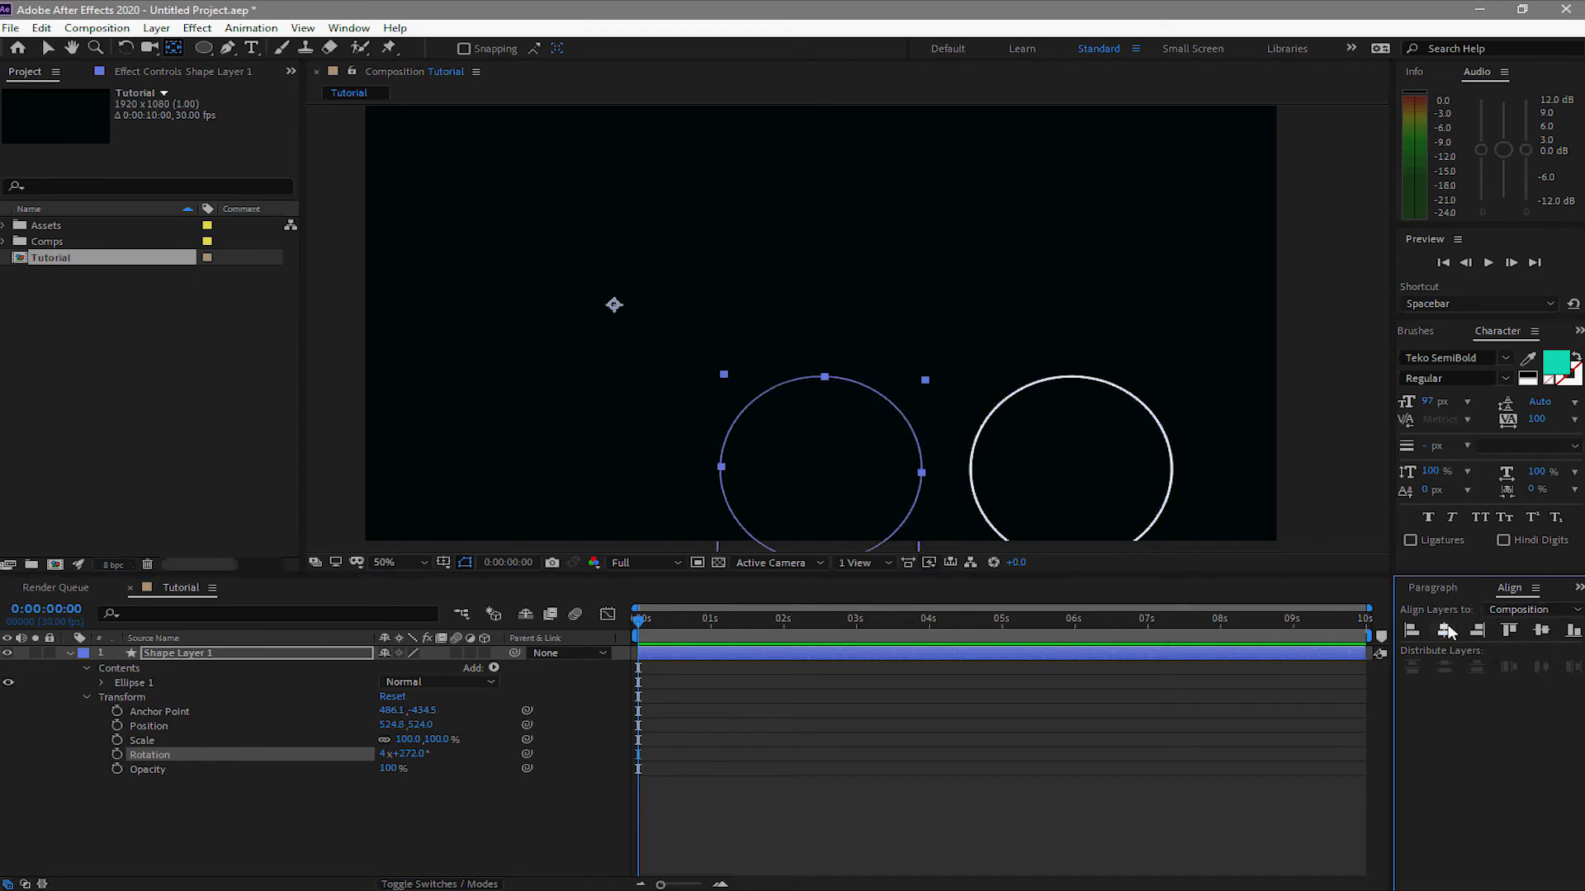
{"action": "left_click", "coordinate": [1540, 632]}
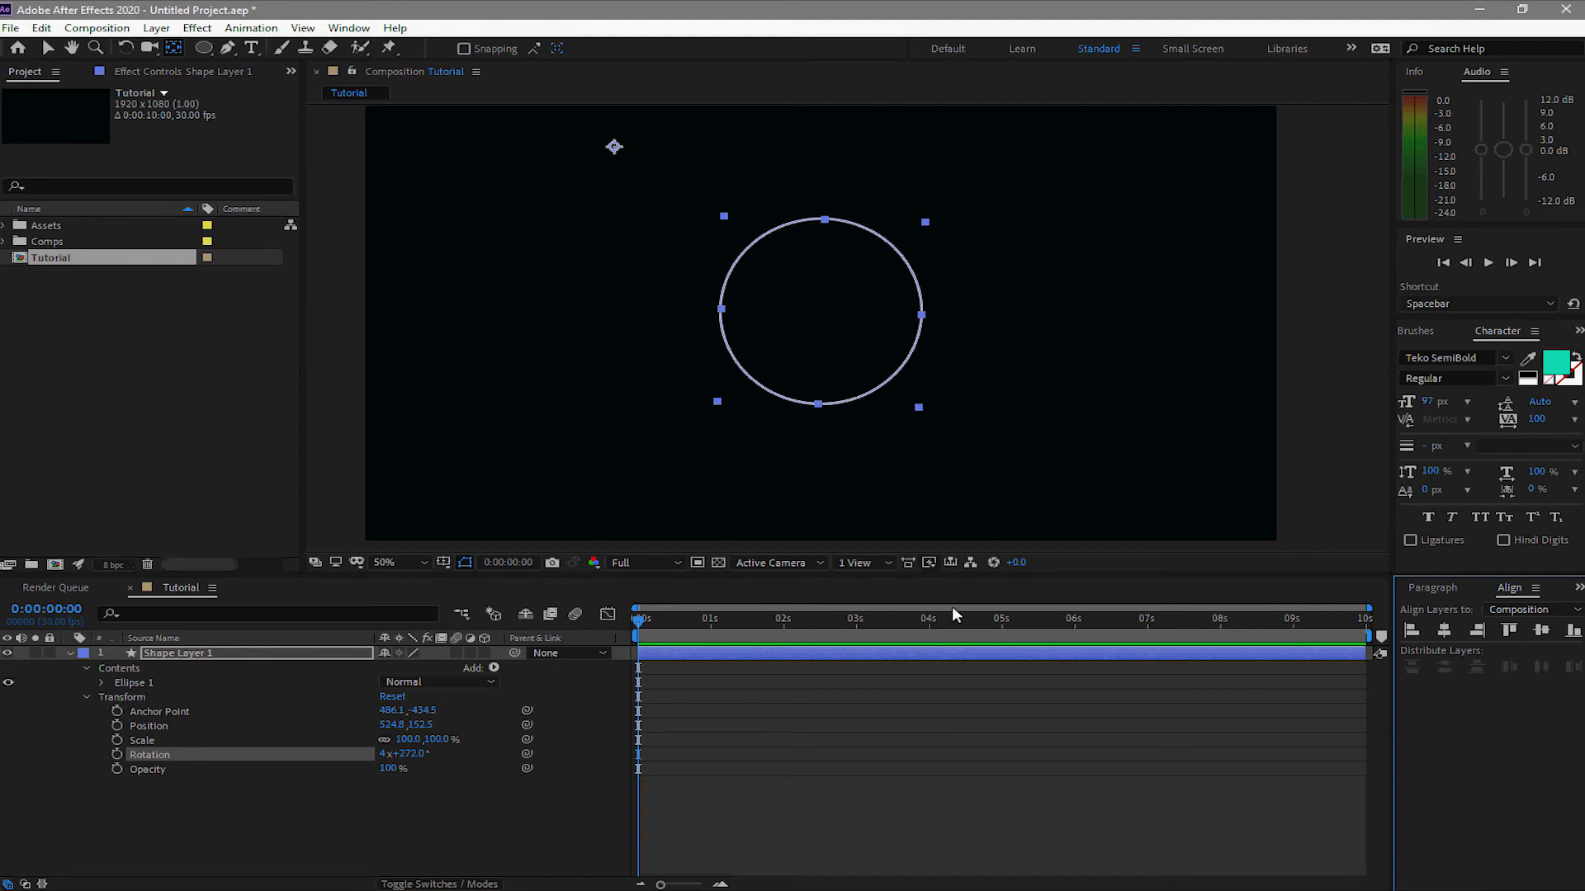
{"action": "key", "text": "ctrl+alt+Home"}
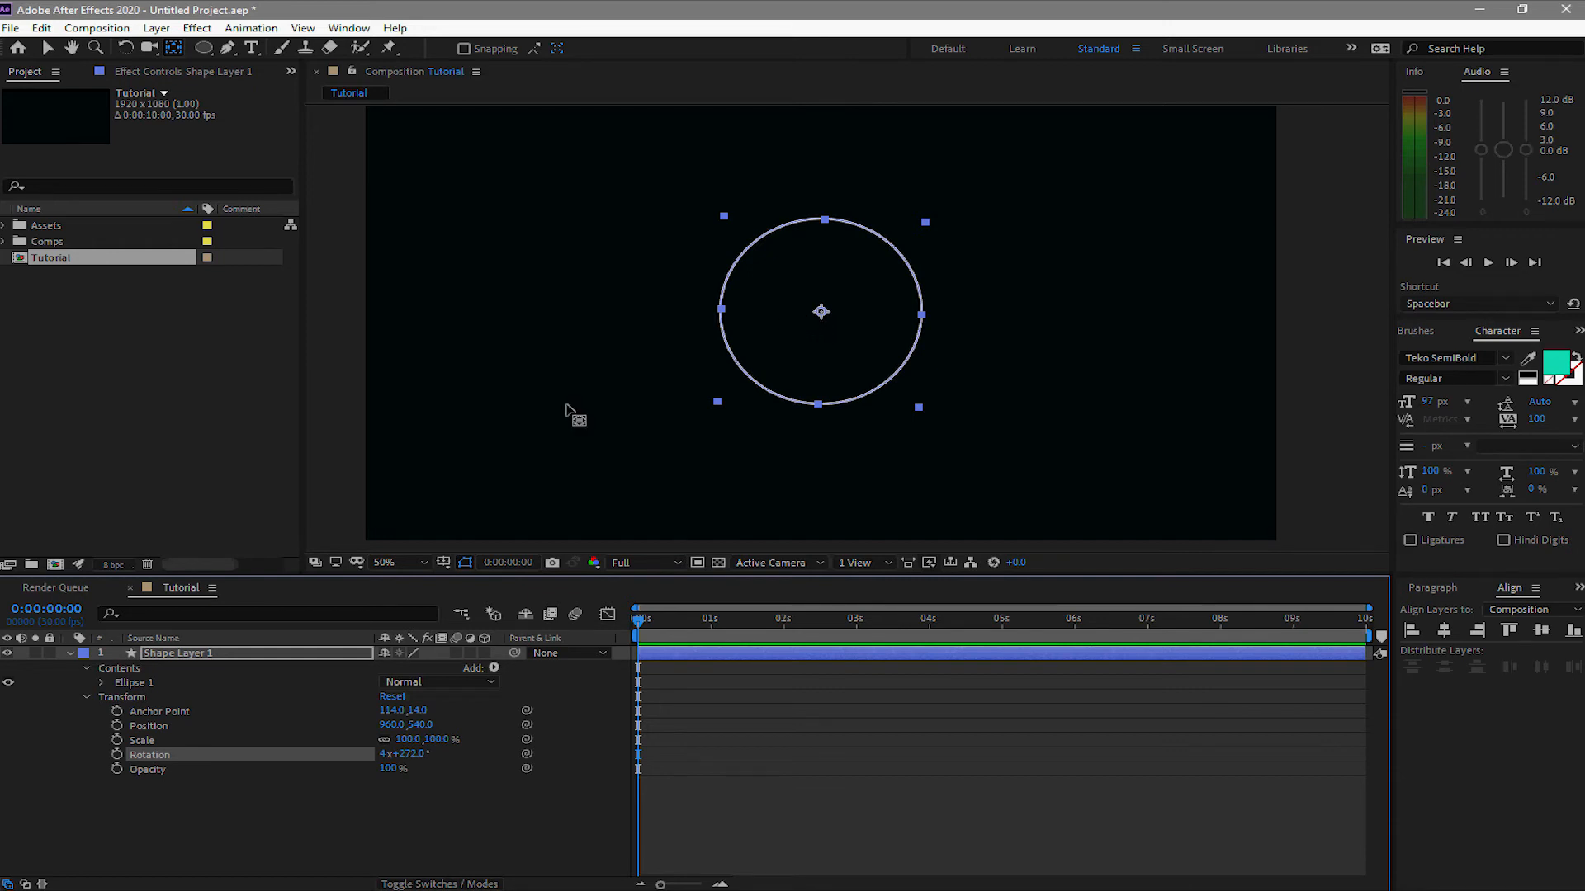
Move the ellipse around the frame to about 1044, 558 with the Selection tool, and align it back to the composition's centre
{"action": "key", "text": "v"}
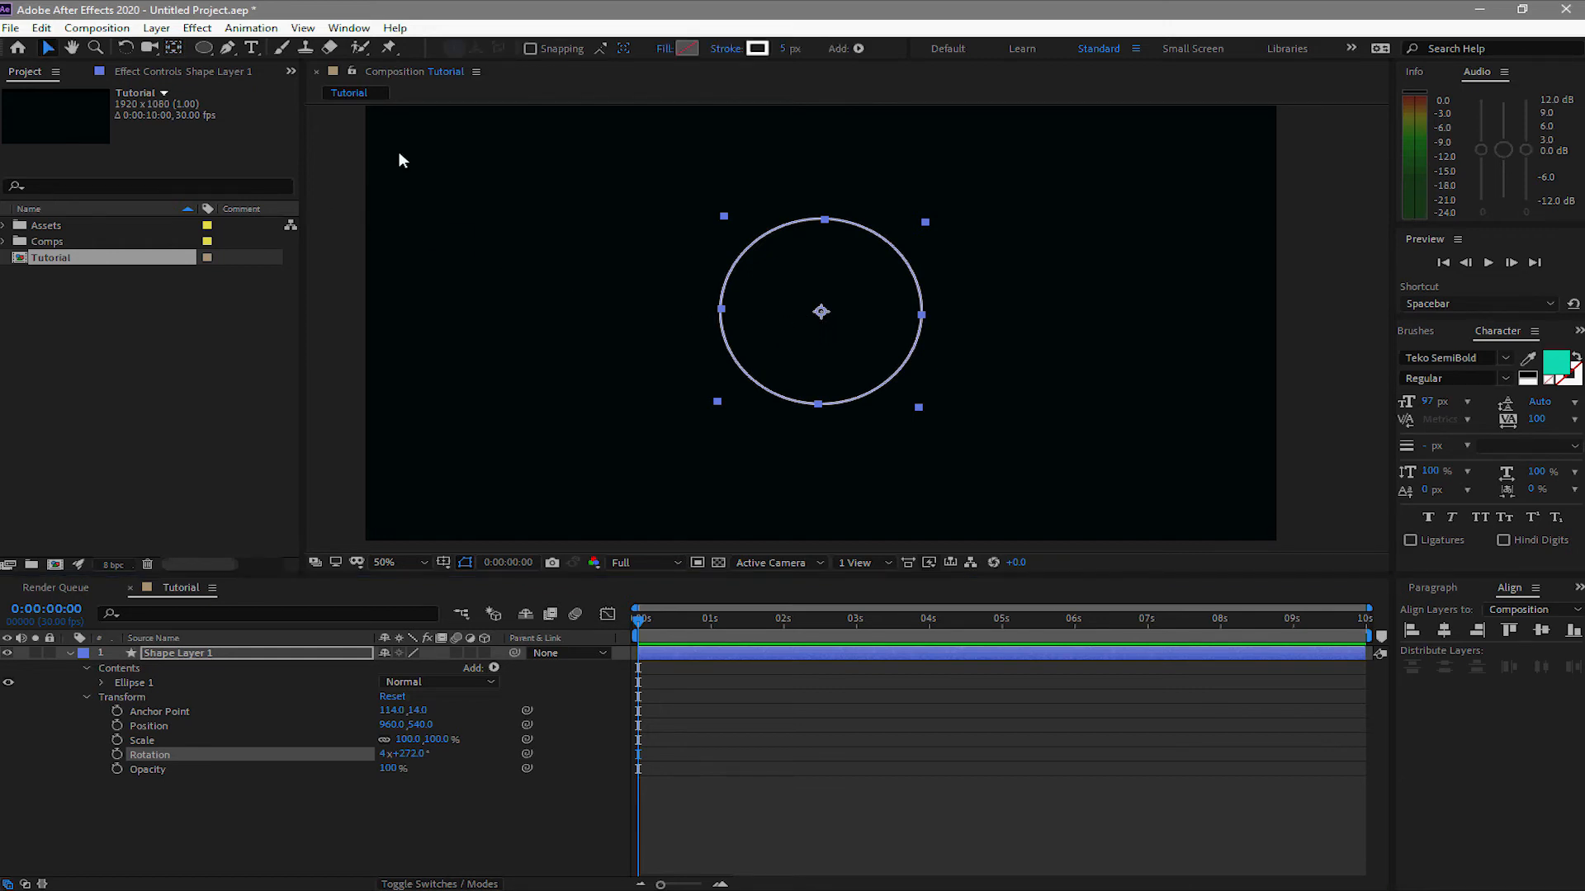
{"action": "left_click_drag", "start_coordinate": [822, 314], "coordinate": [539, 281]}
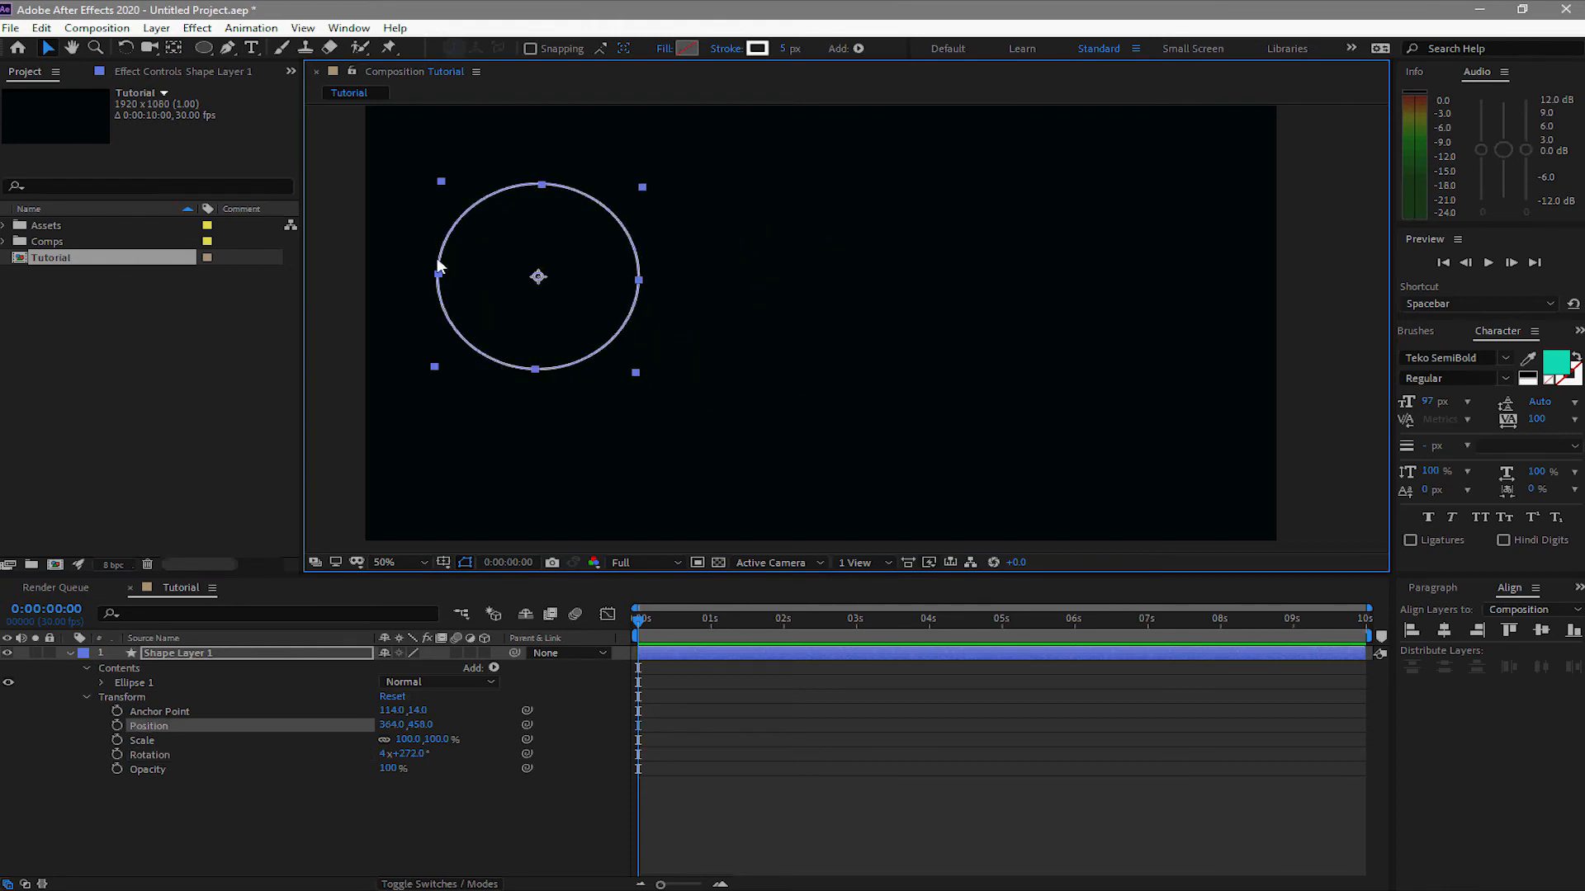
{"action": "left_click_drag", "start_coordinate": [437, 266], "coordinate": [756, 299]}
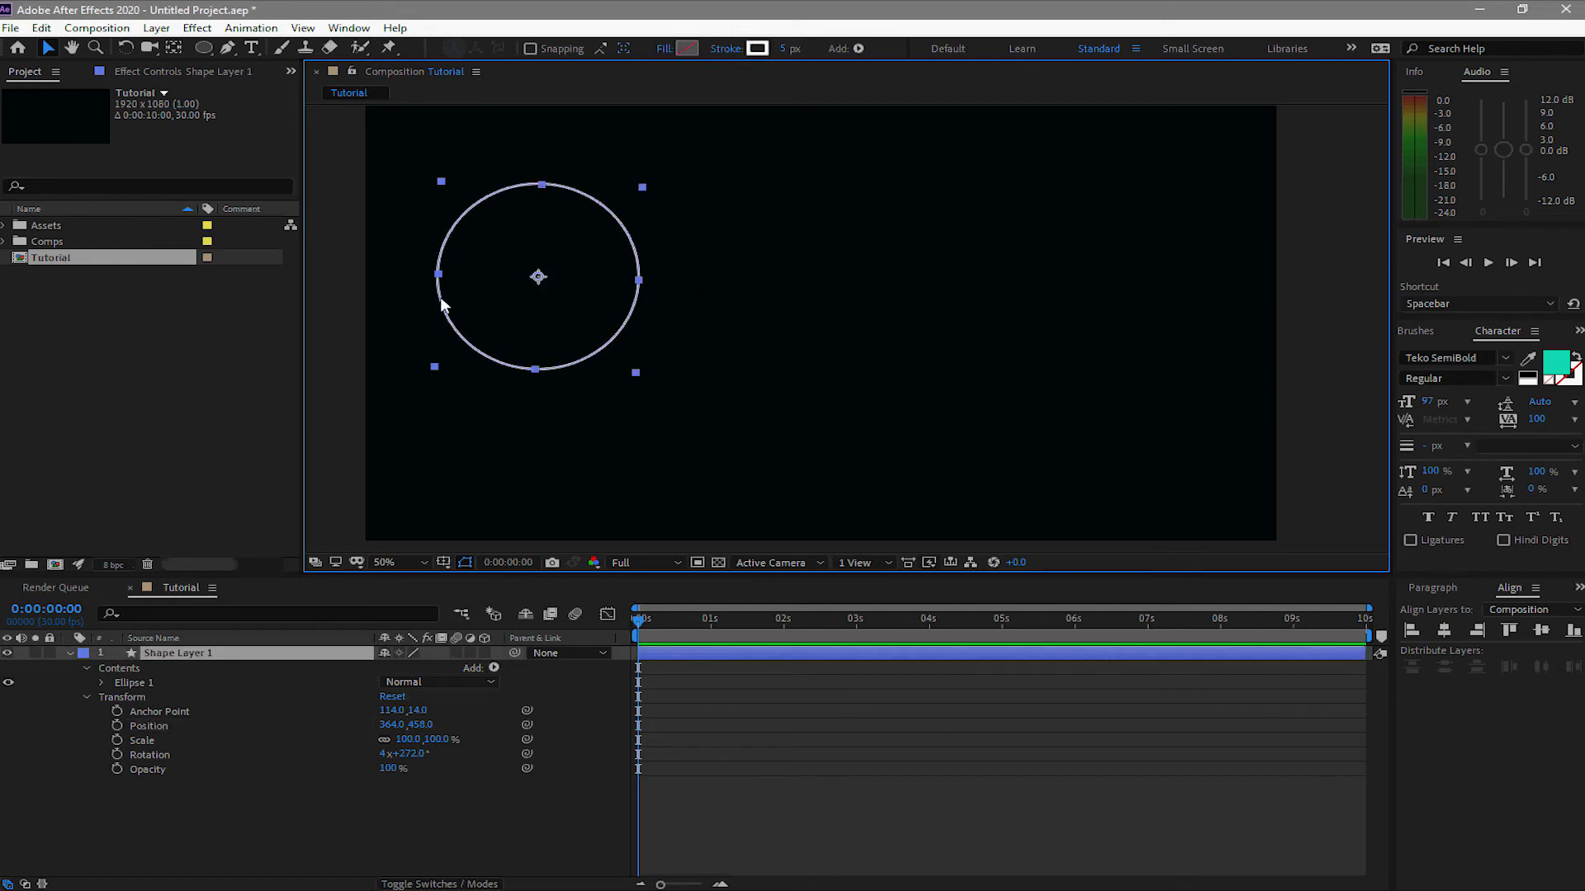
{"action": "left_click_drag", "start_coordinate": [538, 280], "coordinate": [858, 322]}
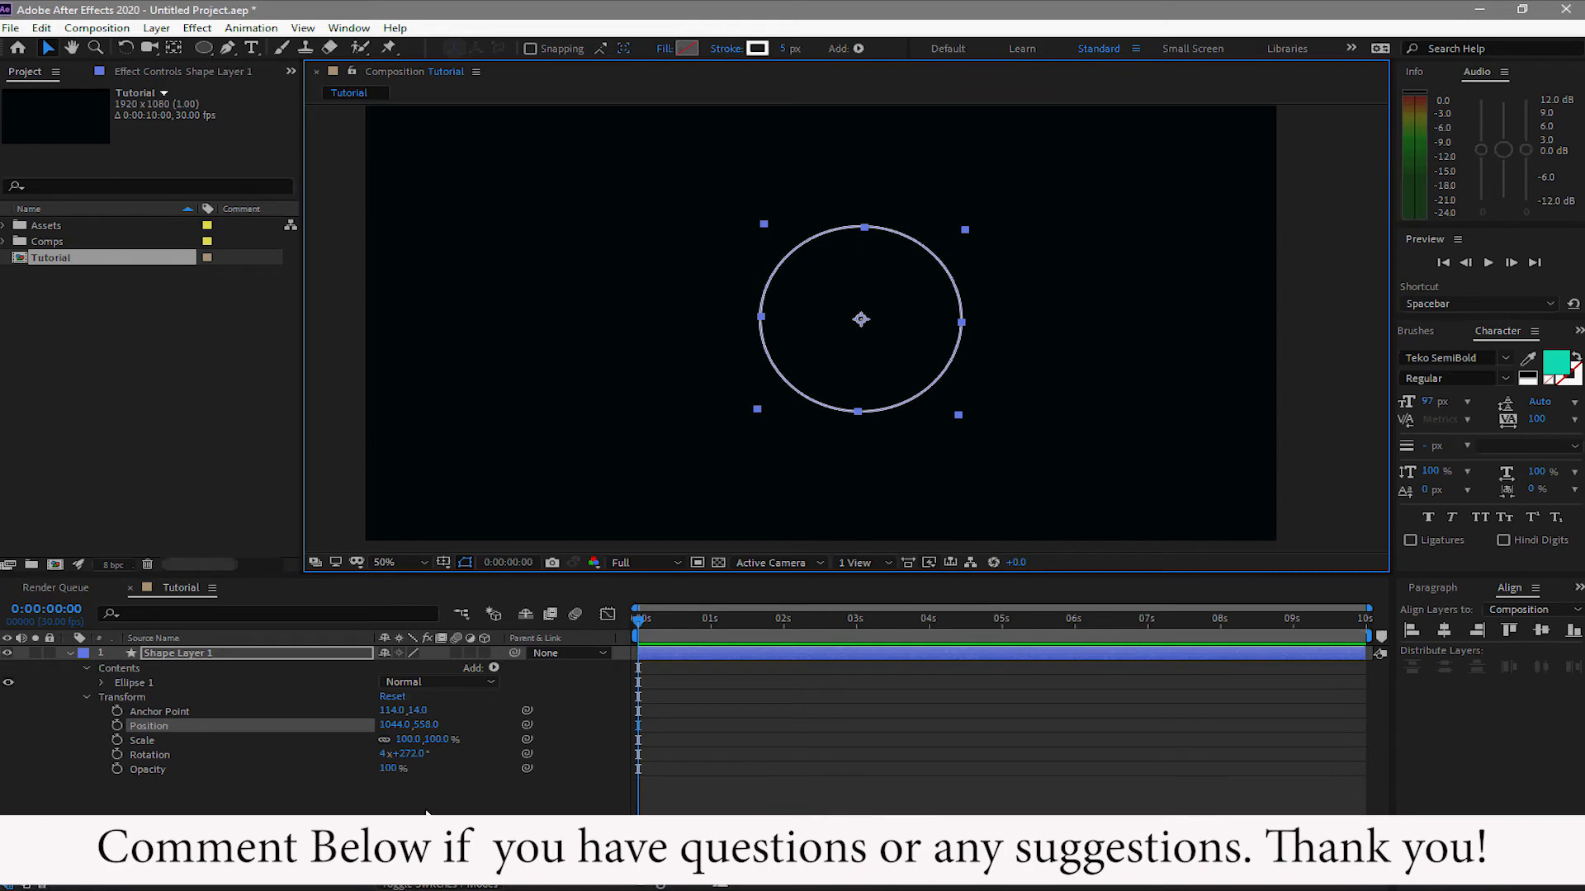
{"action": "left_click", "coordinate": [1444, 629]}
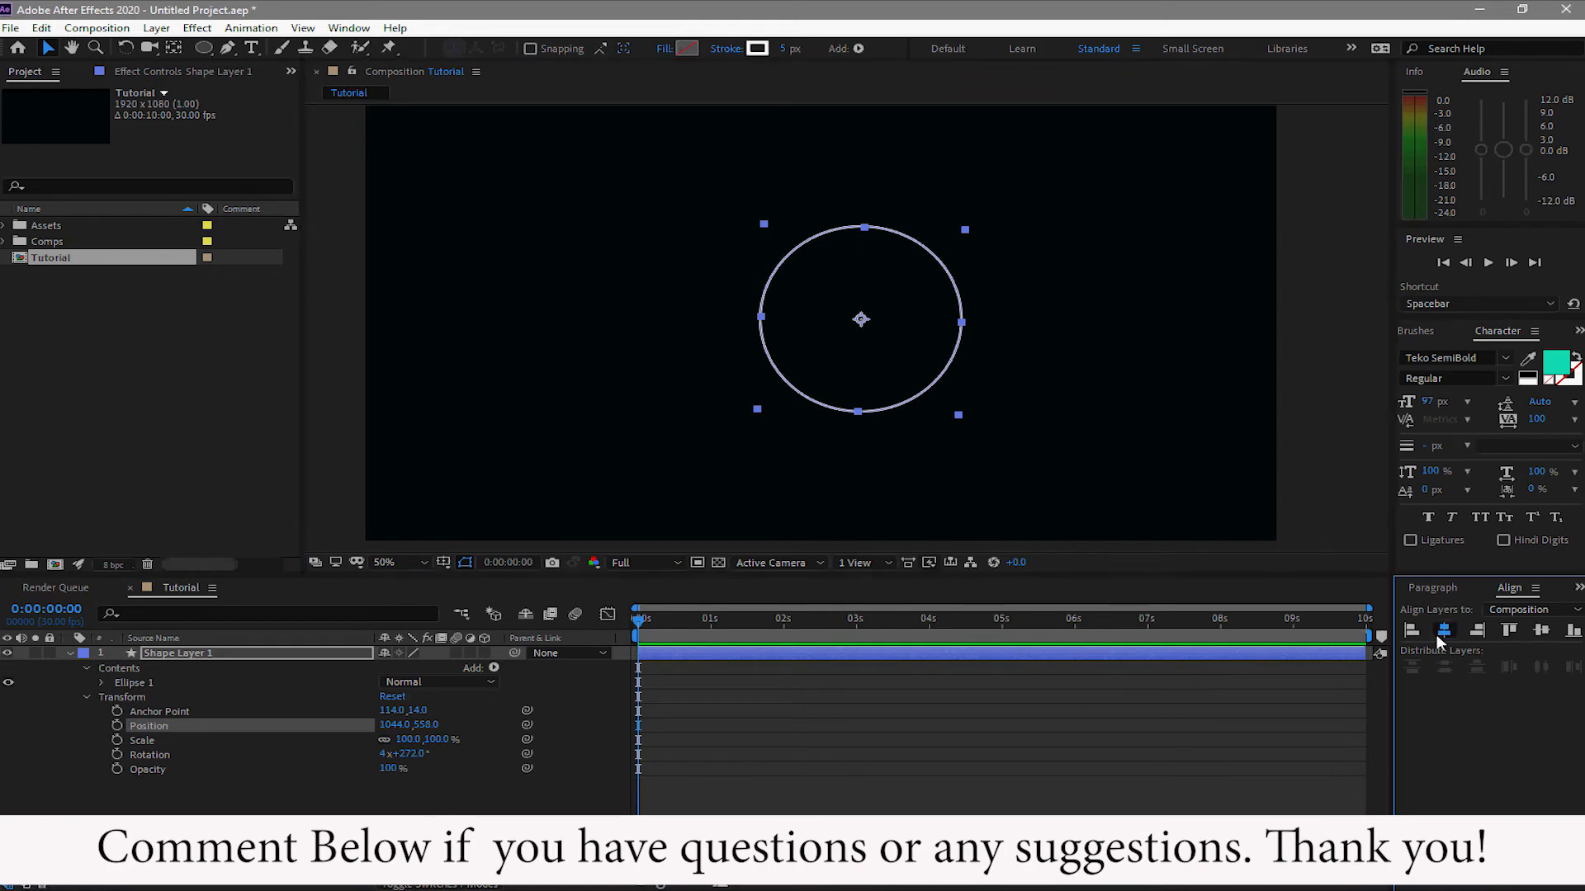
{"action": "left_click", "coordinate": [1541, 631]}
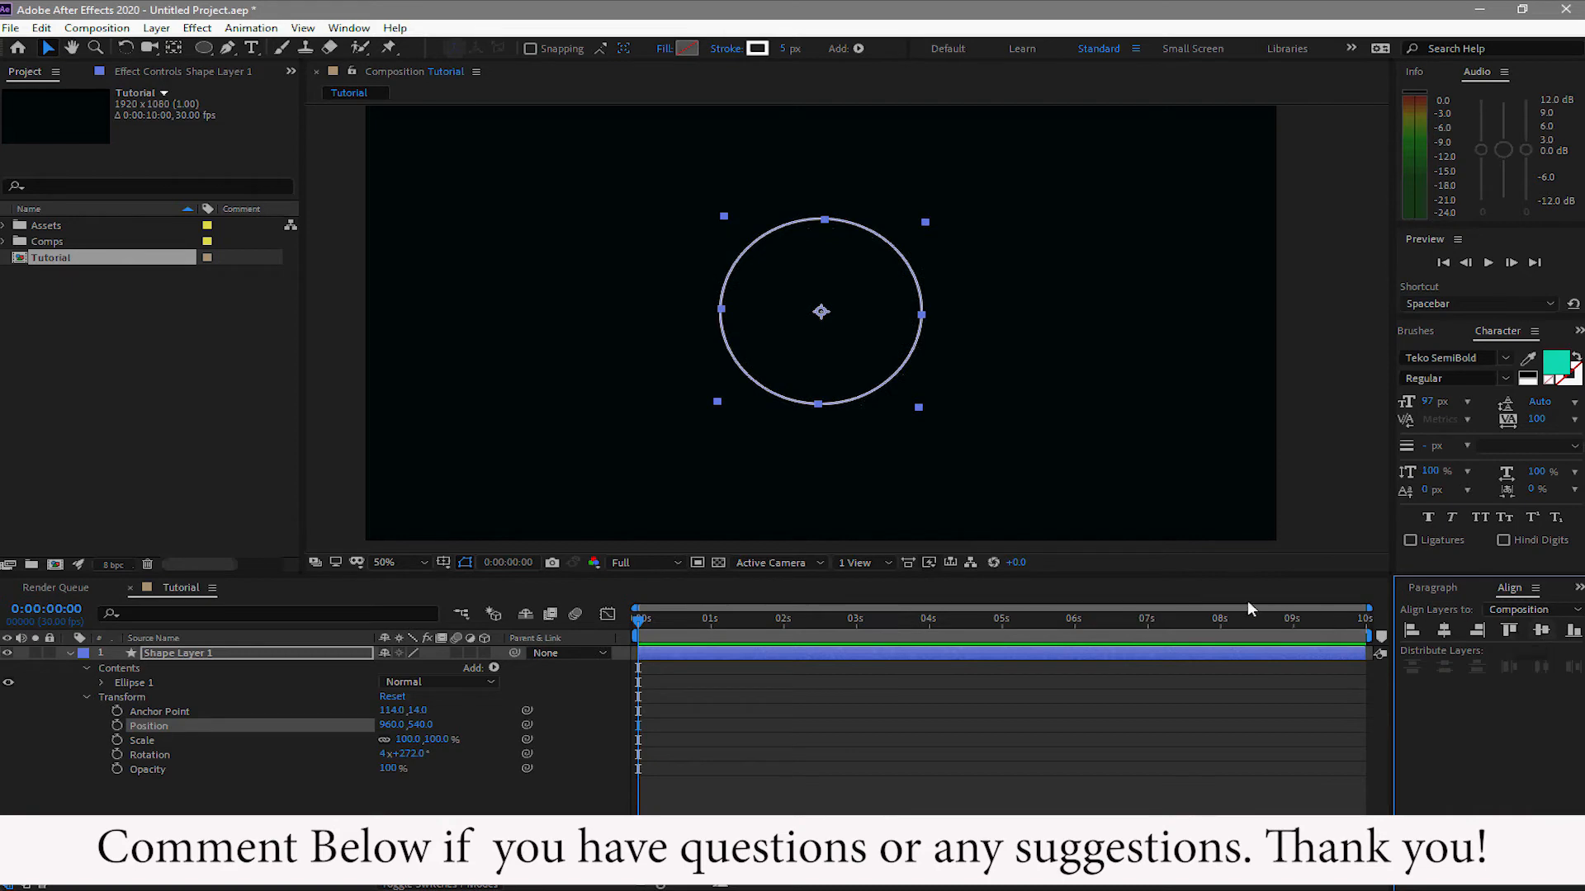
Draw an open curved path with four points from the ellipse's upper left, beneath it, to its right side using the Pen tool
{"action": "left_click", "coordinate": [227, 48]}
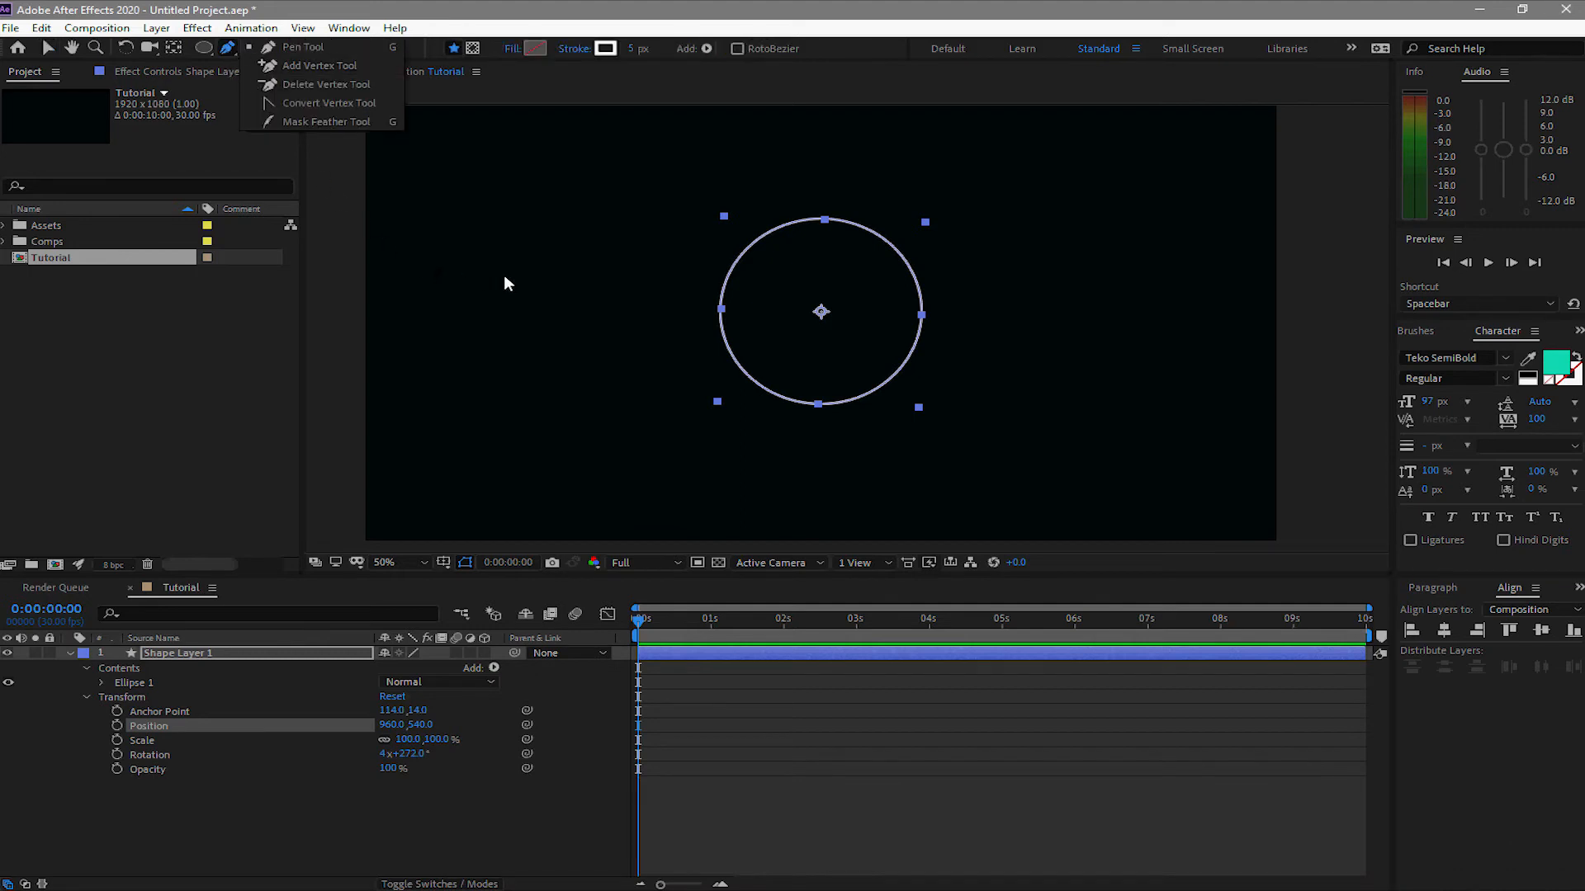
{"action": "left_click", "coordinate": [290, 49]}
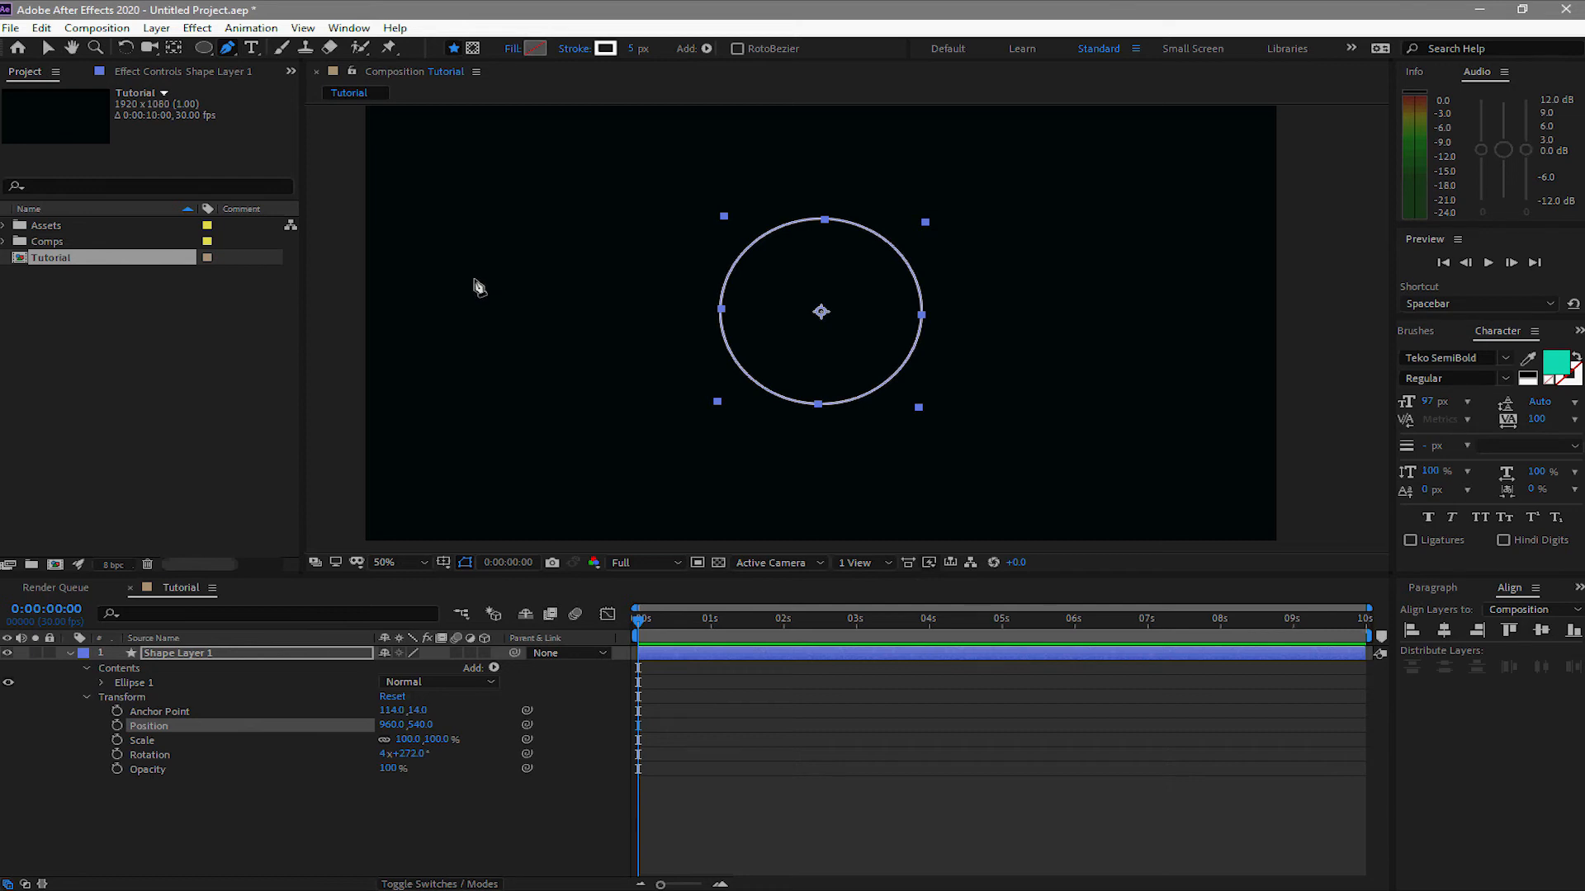
{"action": "left_click_drag", "start_coordinate": [506, 188], "coordinate": [529, 236]}
{"action": "left_click_drag", "start_coordinate": [641, 333], "coordinate": [663, 395]}
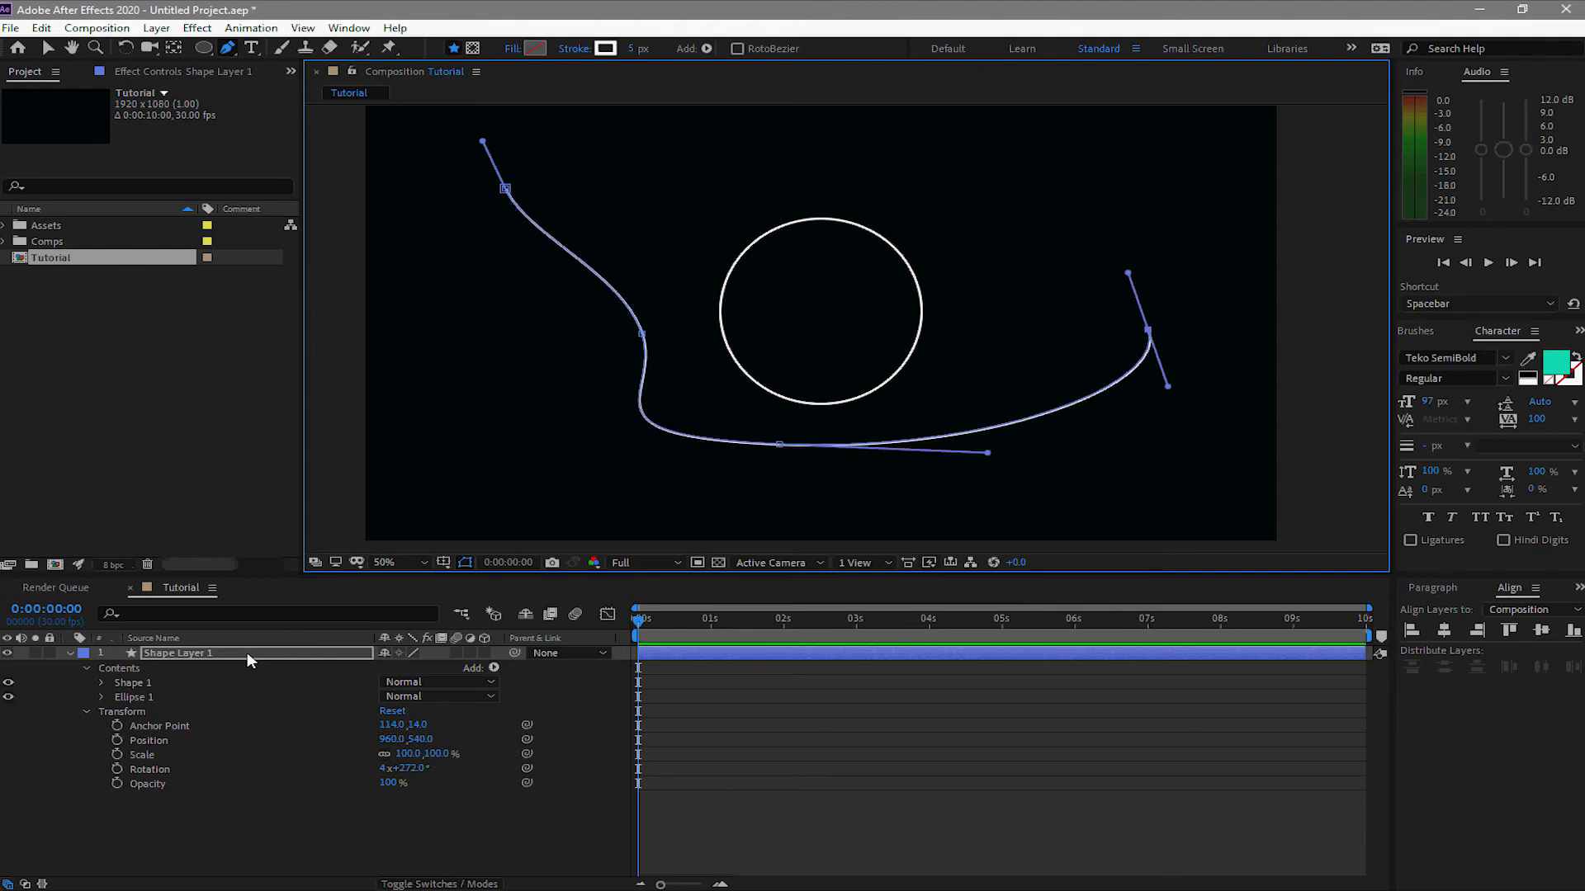
Delete the pen-drawn Shape 1 from Shape Layer 1, deselect the layer, and collapse its Transform properties
{"action": "left_click", "coordinate": [246, 652]}
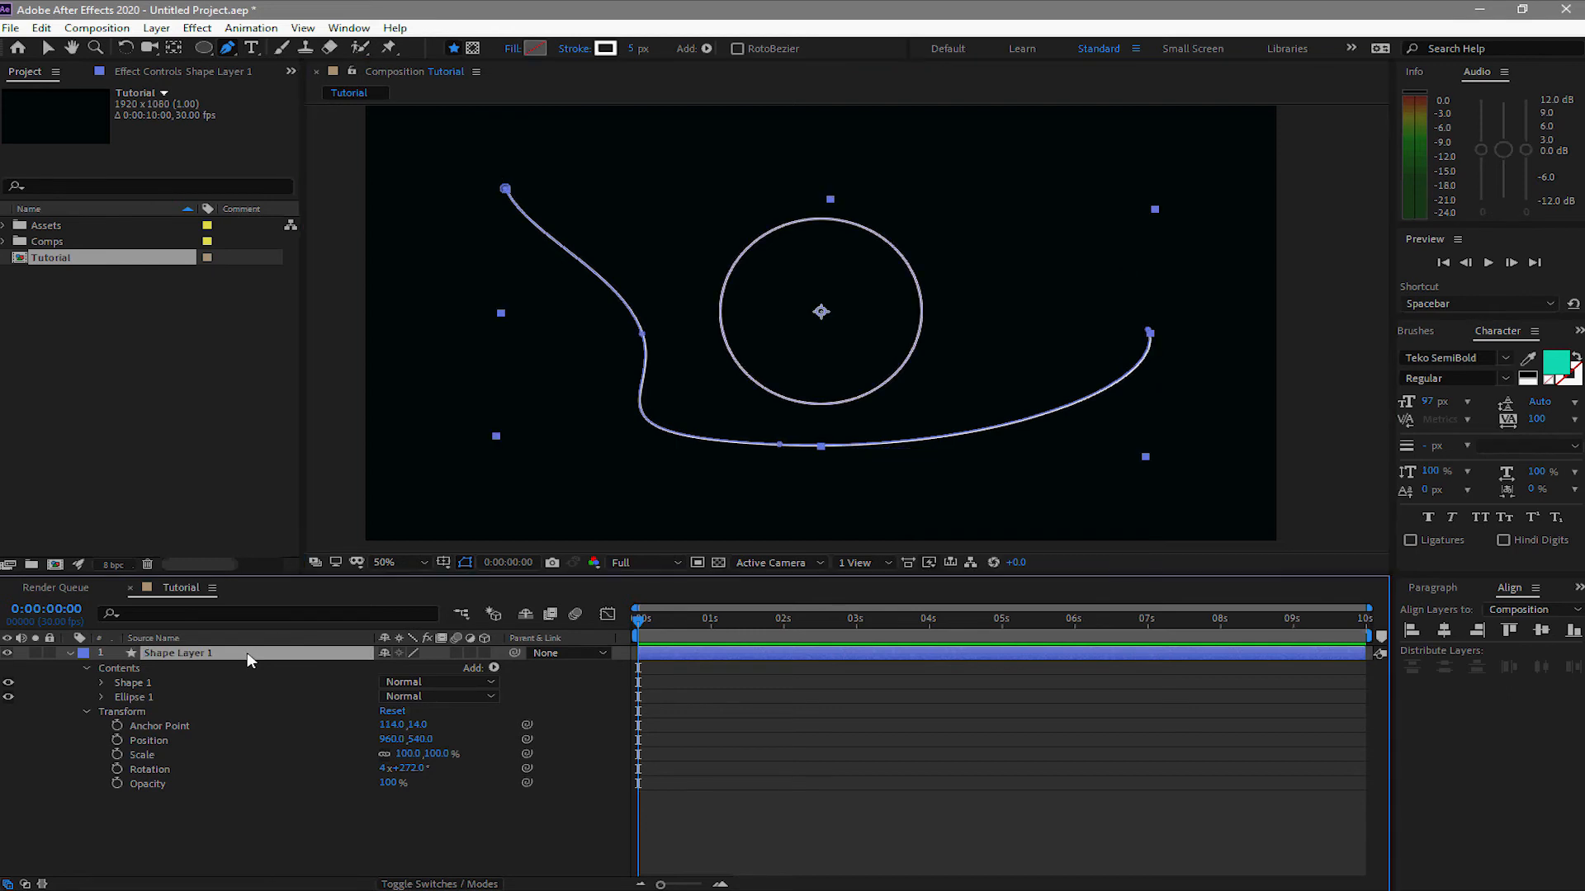
{"action": "left_click", "coordinate": [132, 683]}
{"action": "key", "text": "Delete"}
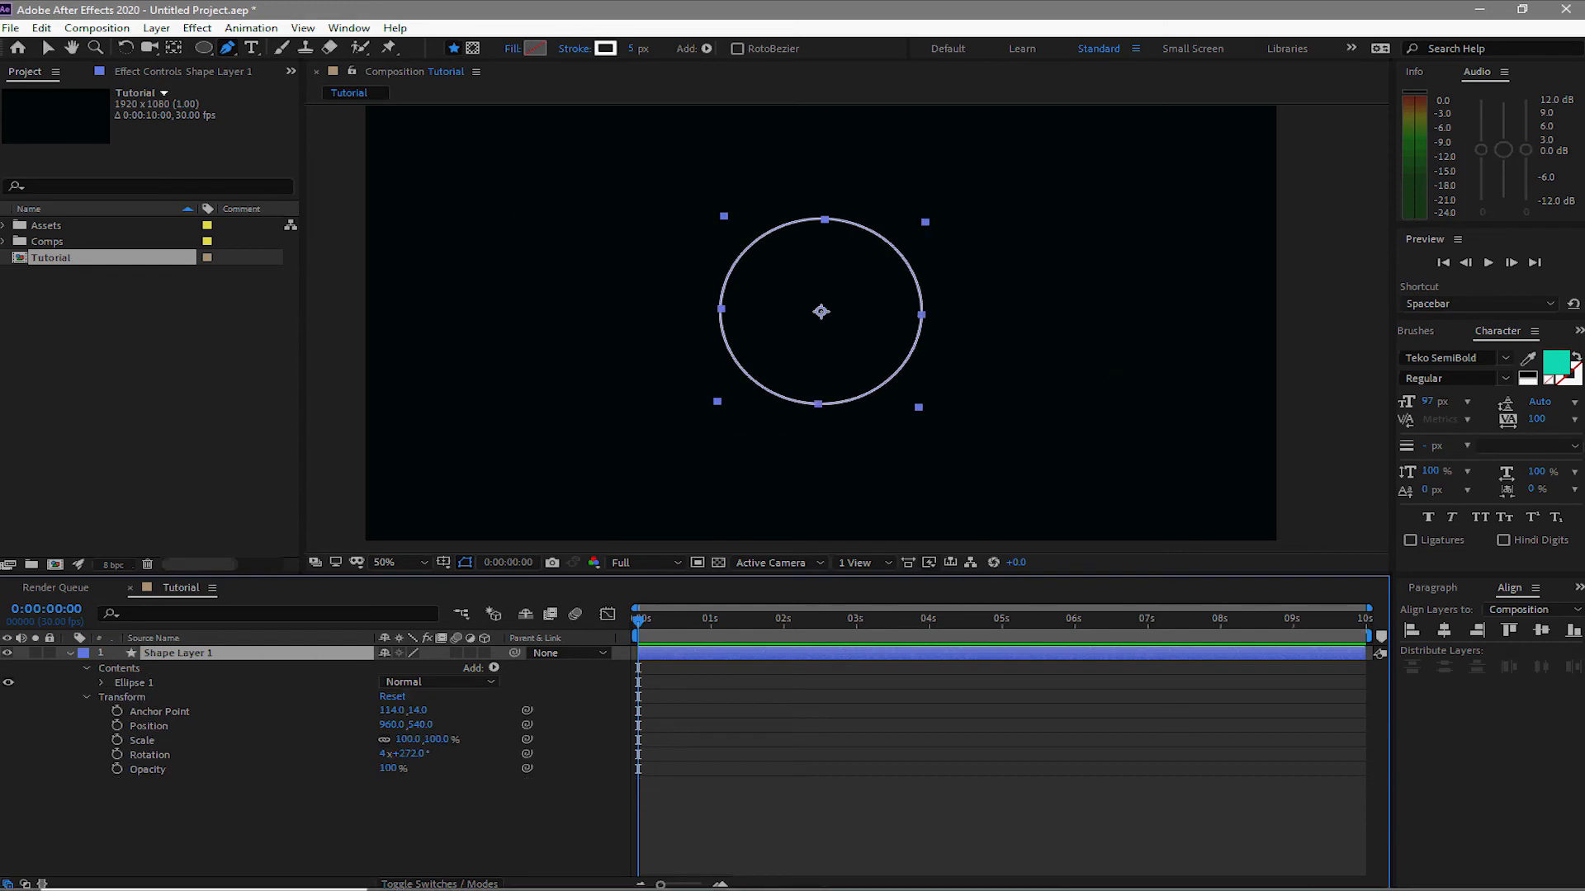
{"action": "left_click", "coordinate": [75, 692]}
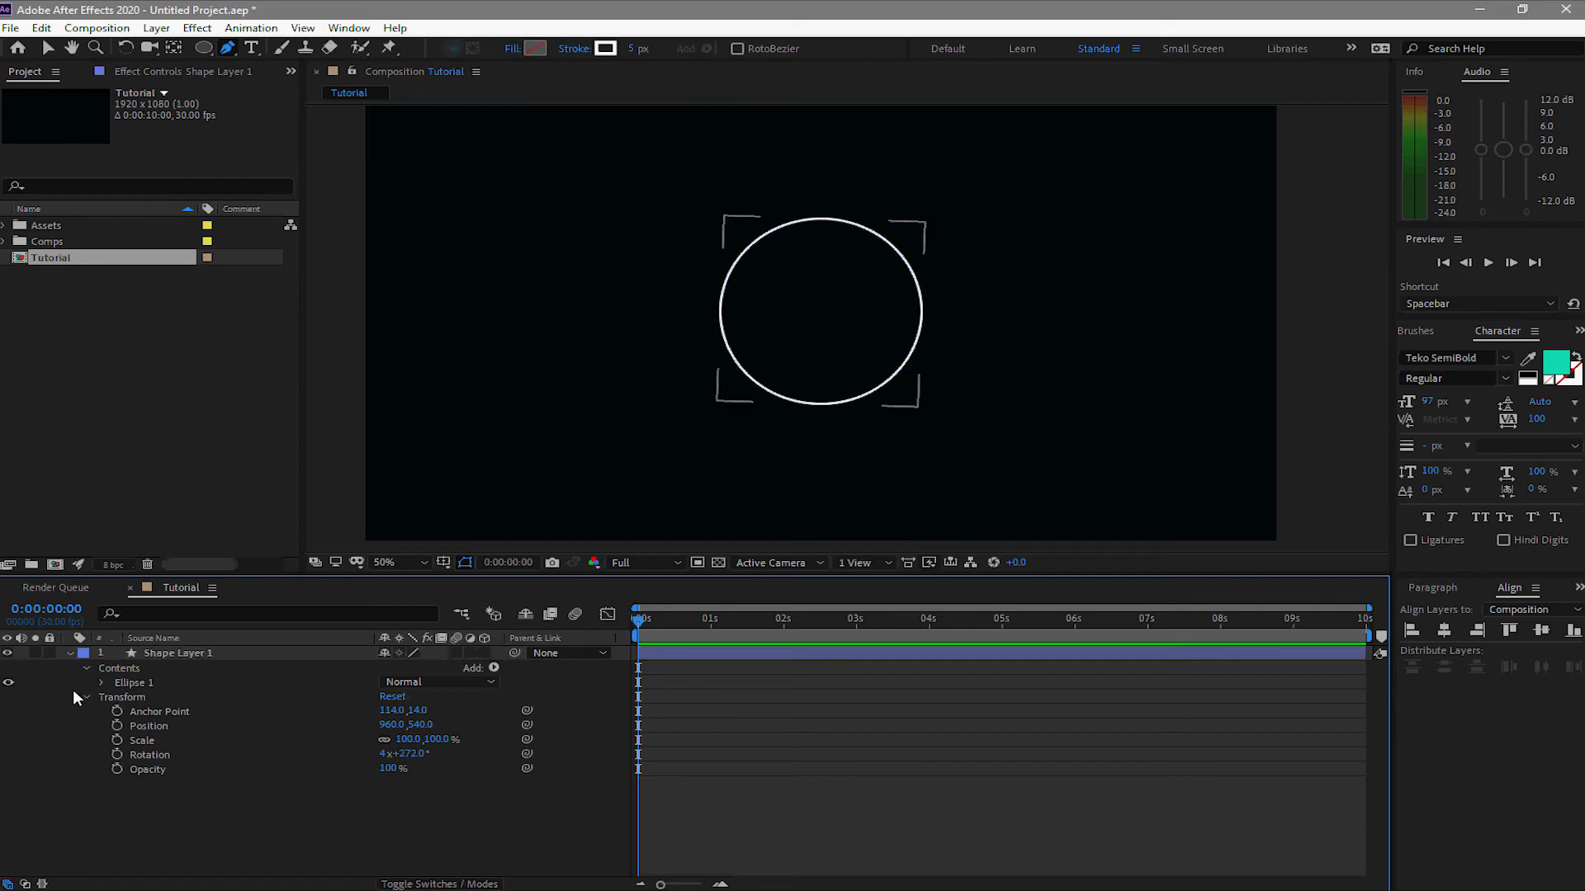
{"action": "left_click", "coordinate": [86, 698]}
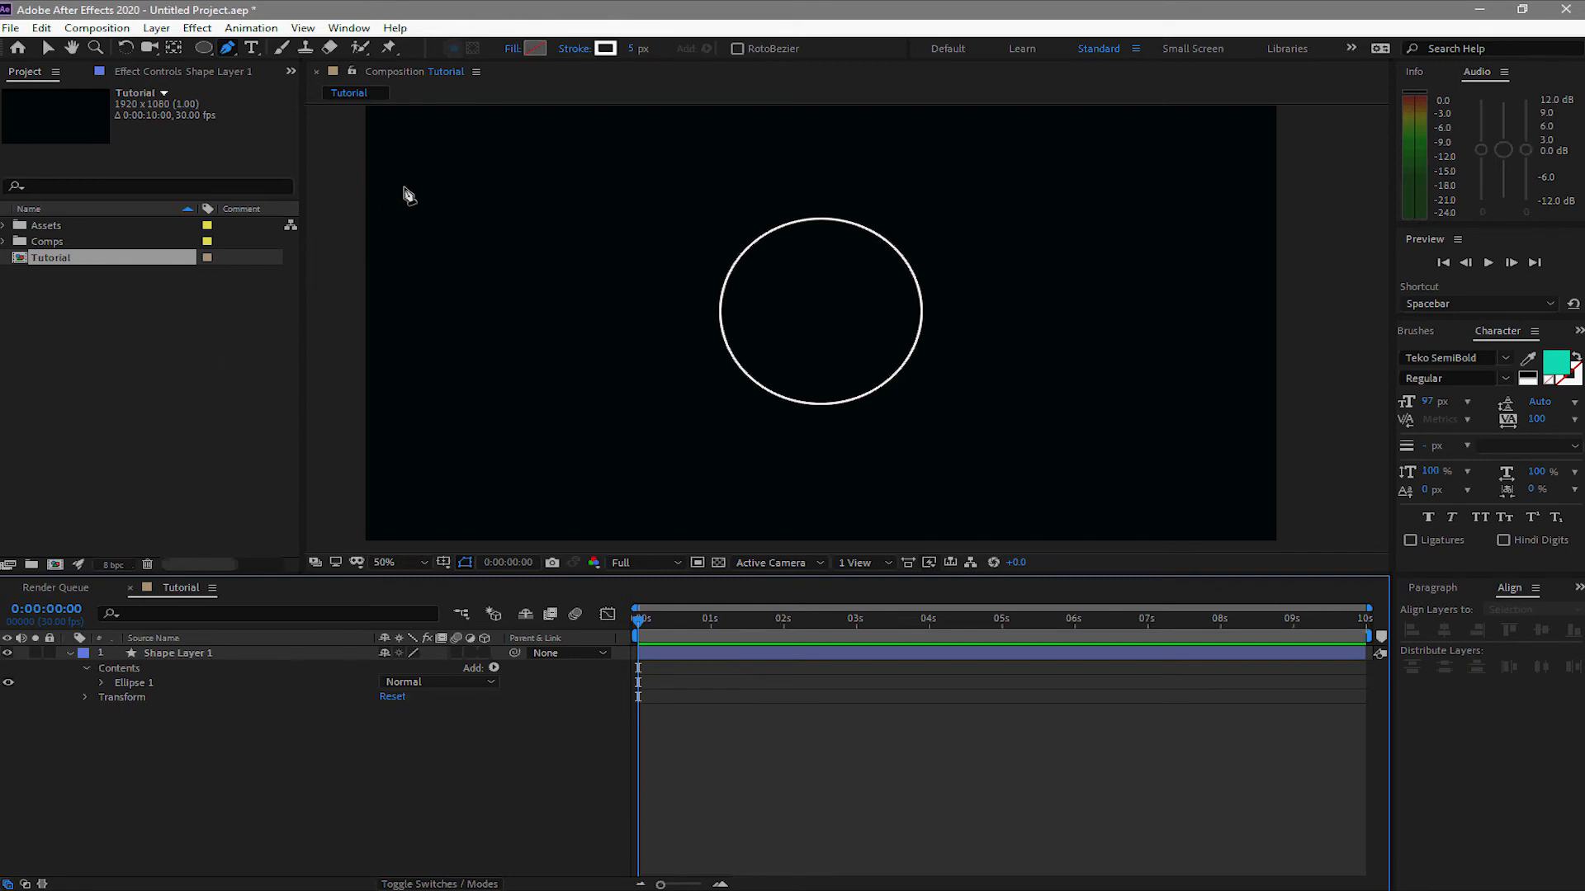
Draw a four-point open curved path on a new shape layer, dipping beside the ellipse and arching over it, and collapse Shape Layer 1
{"action": "left_click_drag", "start_coordinate": [405, 187], "coordinate": [438, 241]}
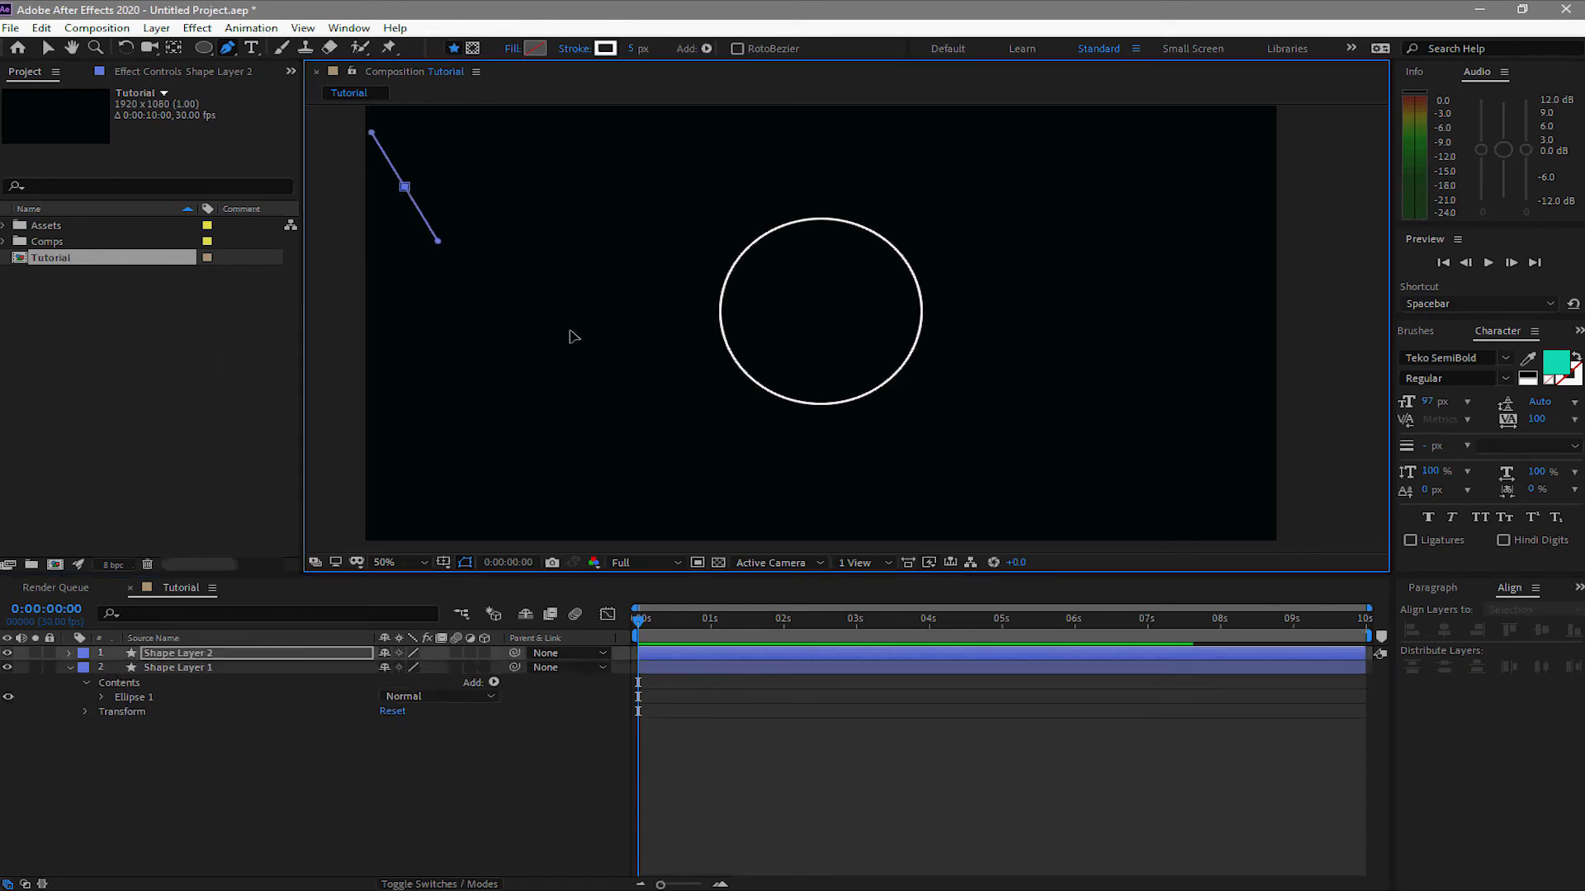
{"action": "left_click_drag", "start_coordinate": [569, 331], "coordinate": [627, 285]}
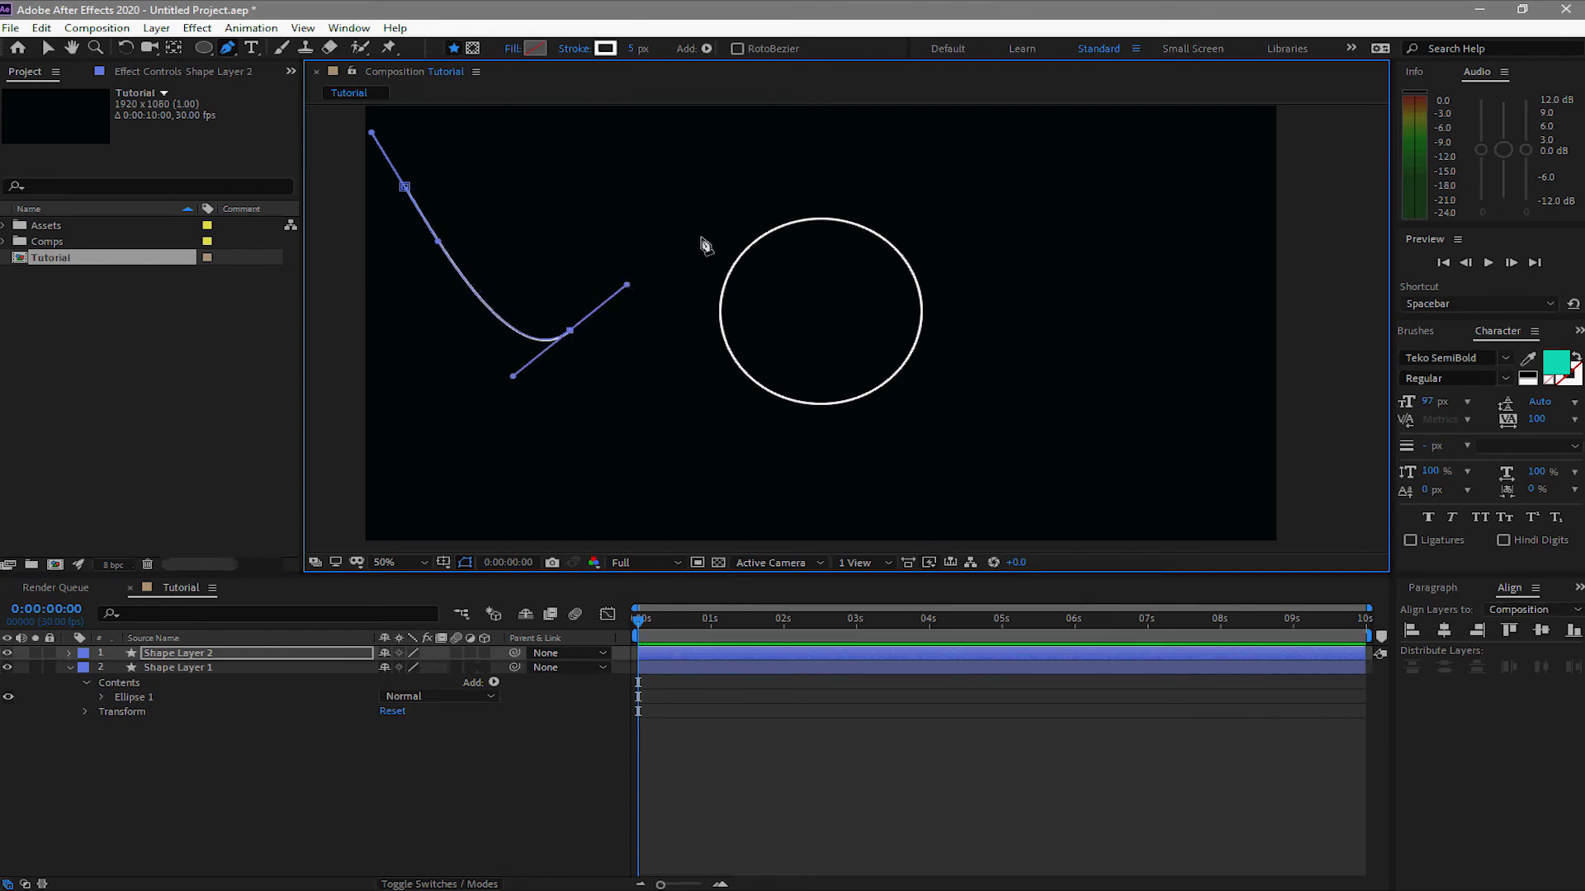
{"action": "left_click_drag", "start_coordinate": [701, 239], "coordinate": [722, 203]}
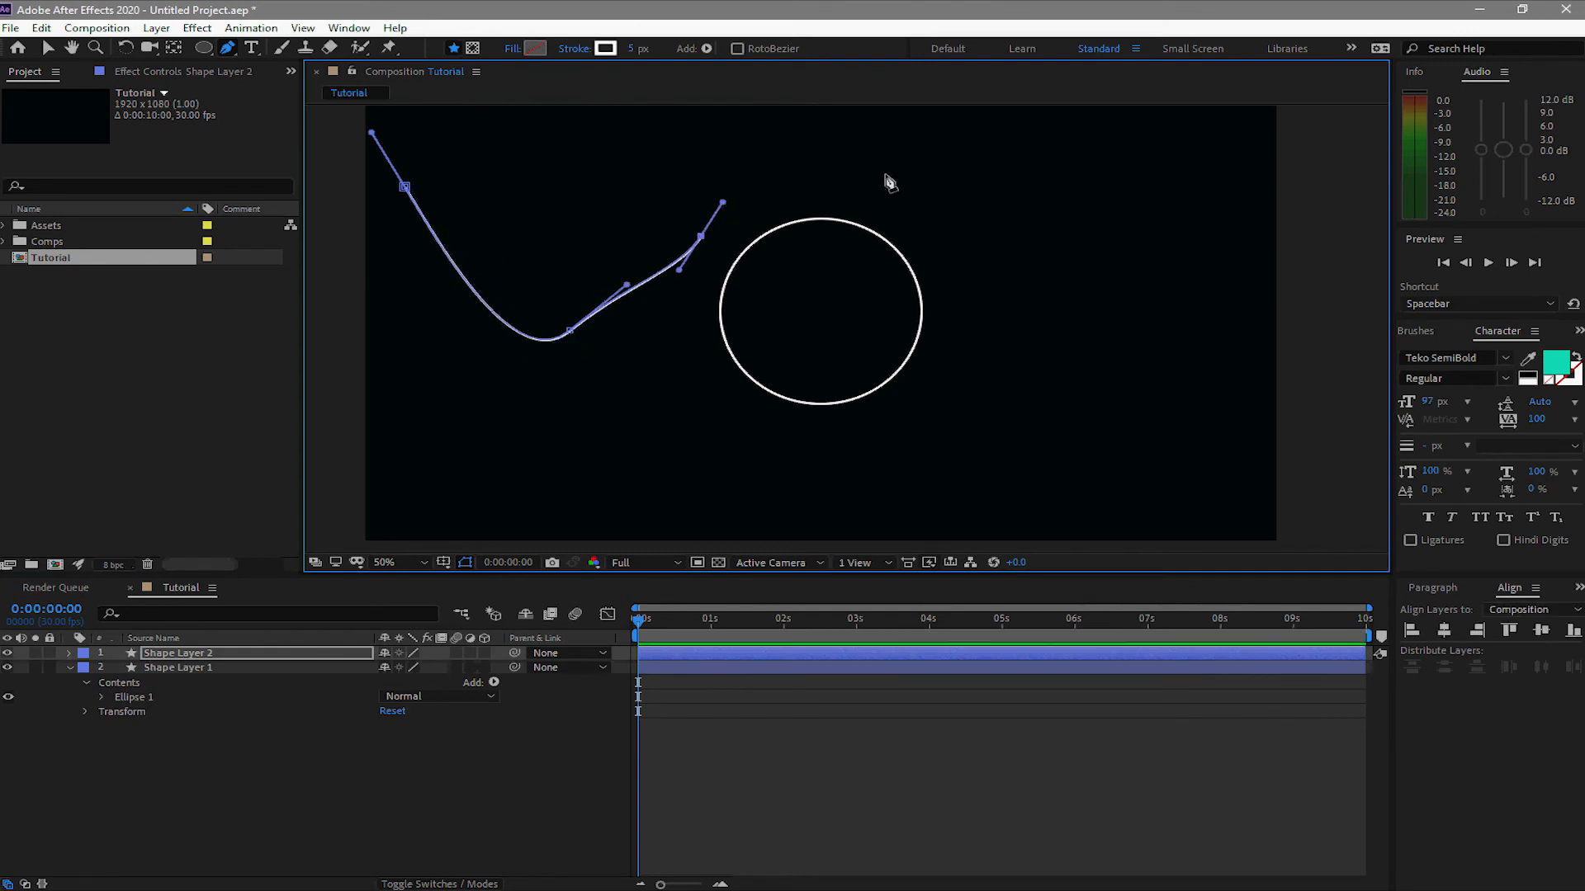
{"action": "left_click_drag", "start_coordinate": [885, 174], "coordinate": [984, 217]}
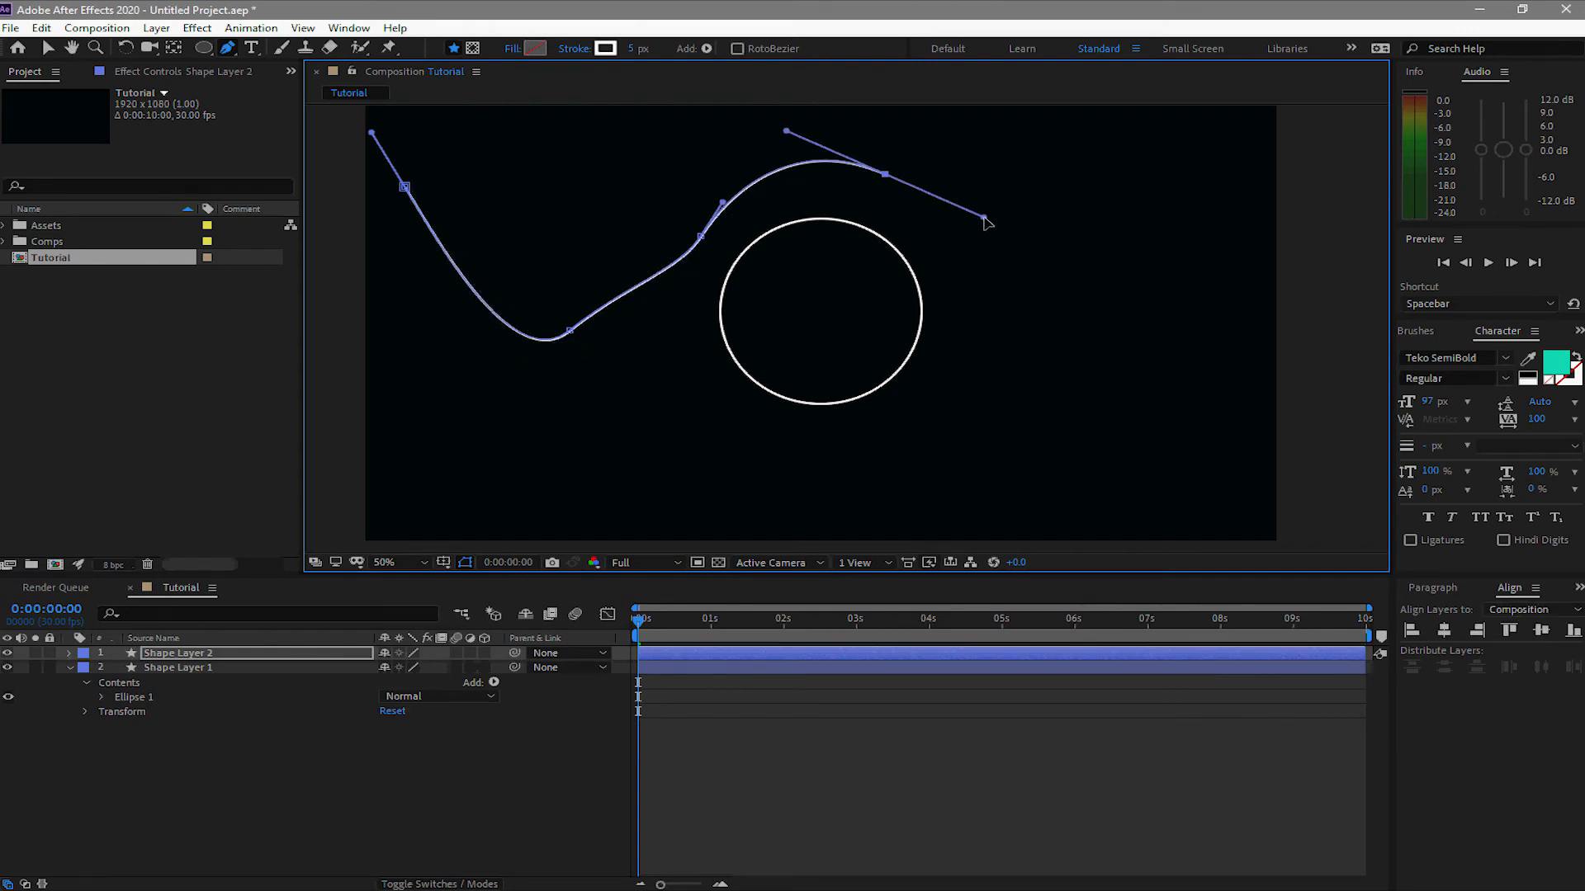
{"action": "left_click", "coordinate": [69, 667]}
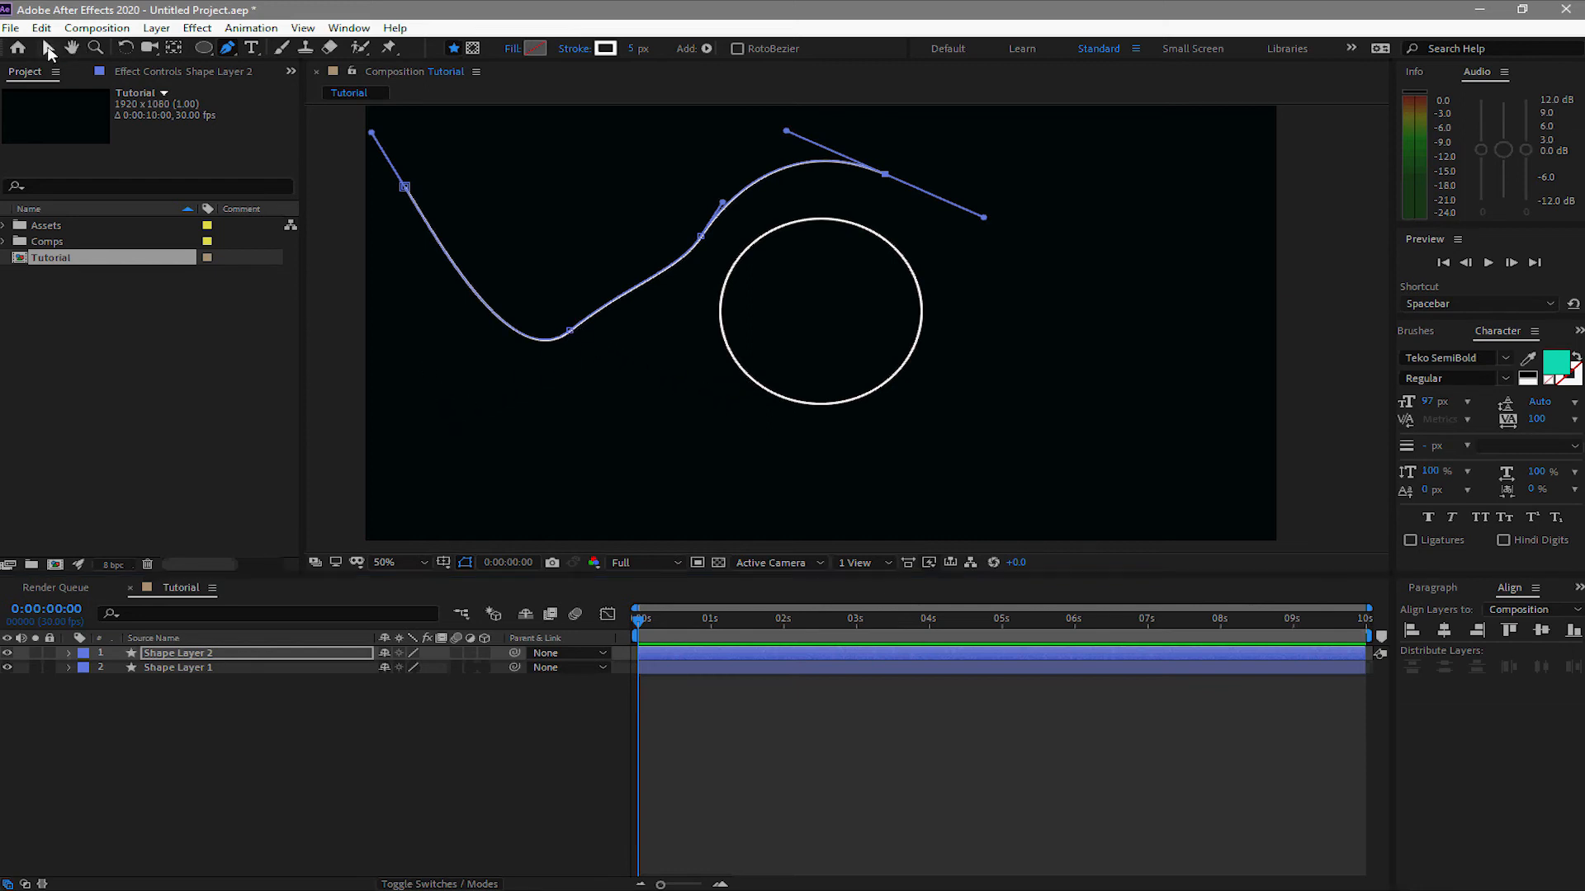
Add a horizontal text layer reading TUTORIAL near the ellipse's upper right
{"action": "key", "text": "v"}
{"action": "left_click", "coordinate": [252, 47]}
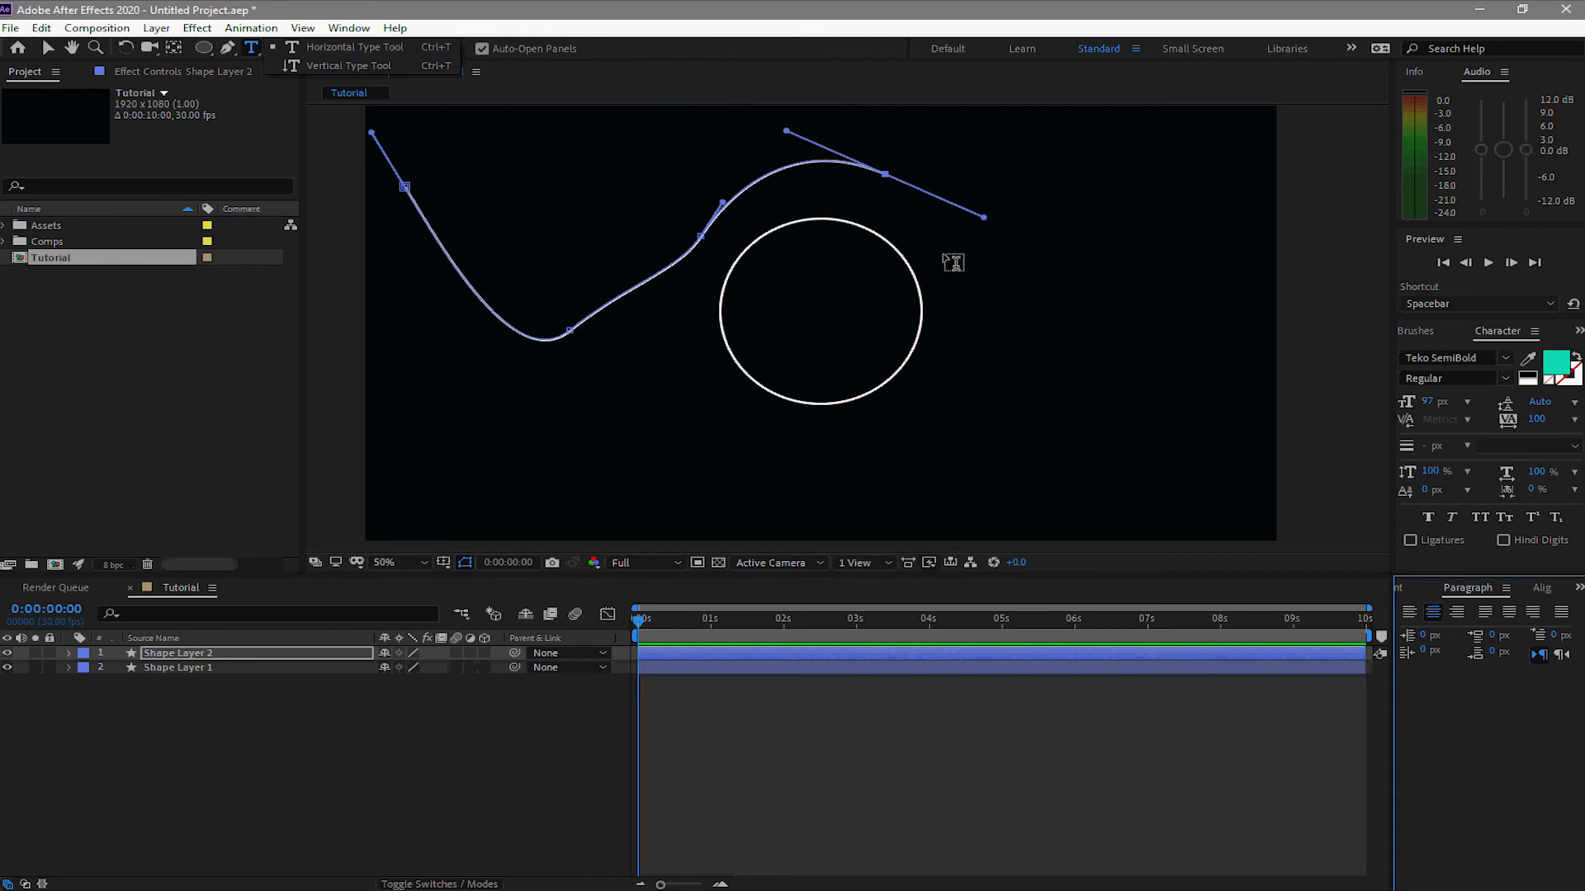
{"action": "left_click", "coordinate": [983, 289]}
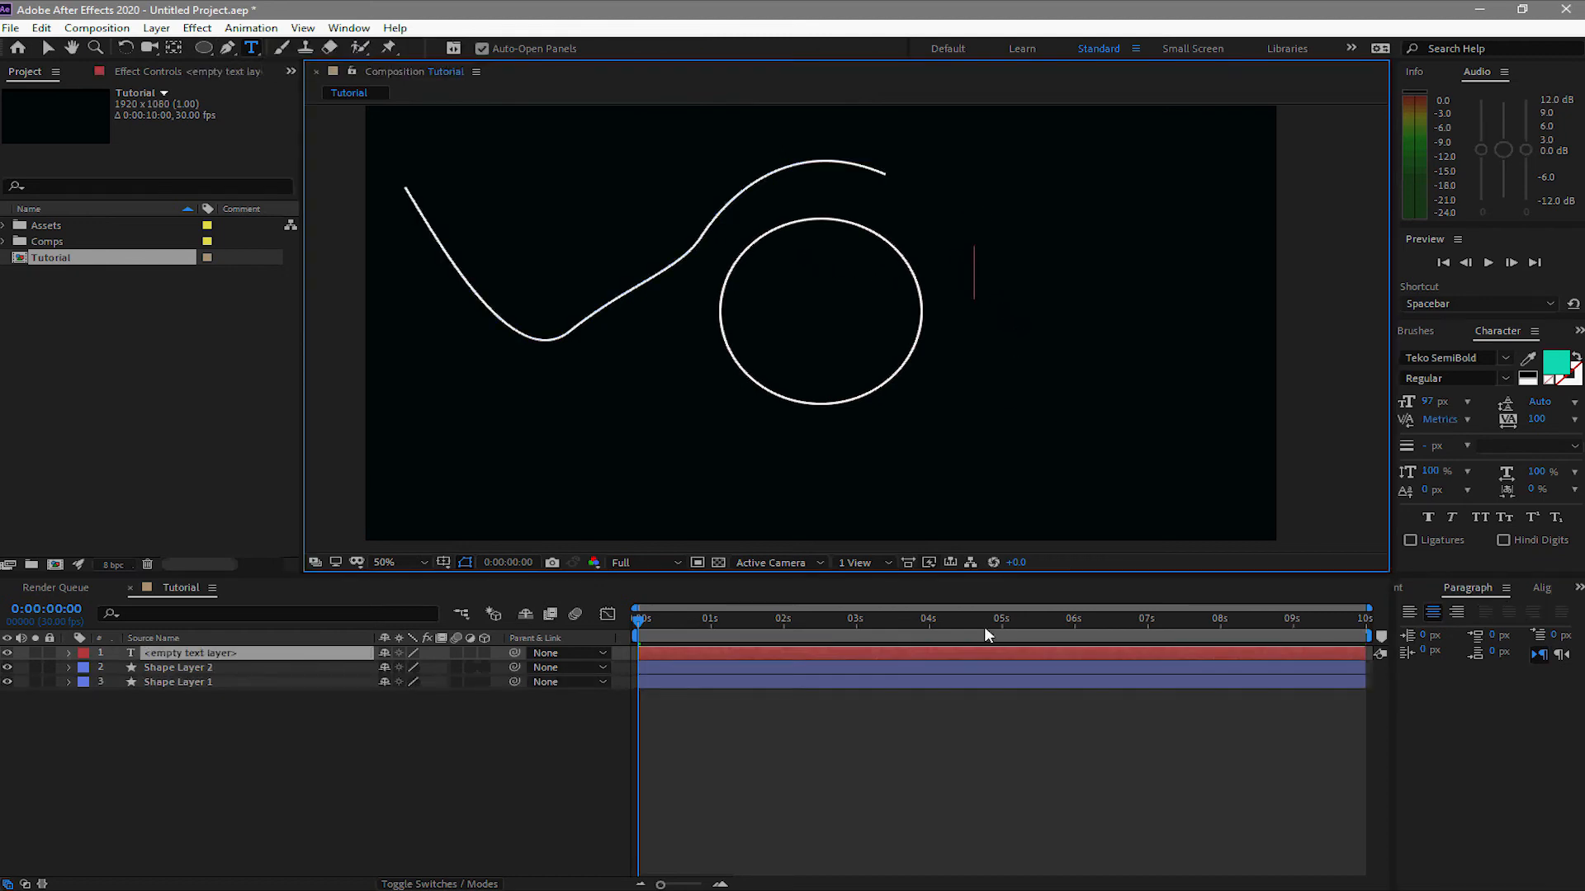
{"action": "type", "text": "TU"}
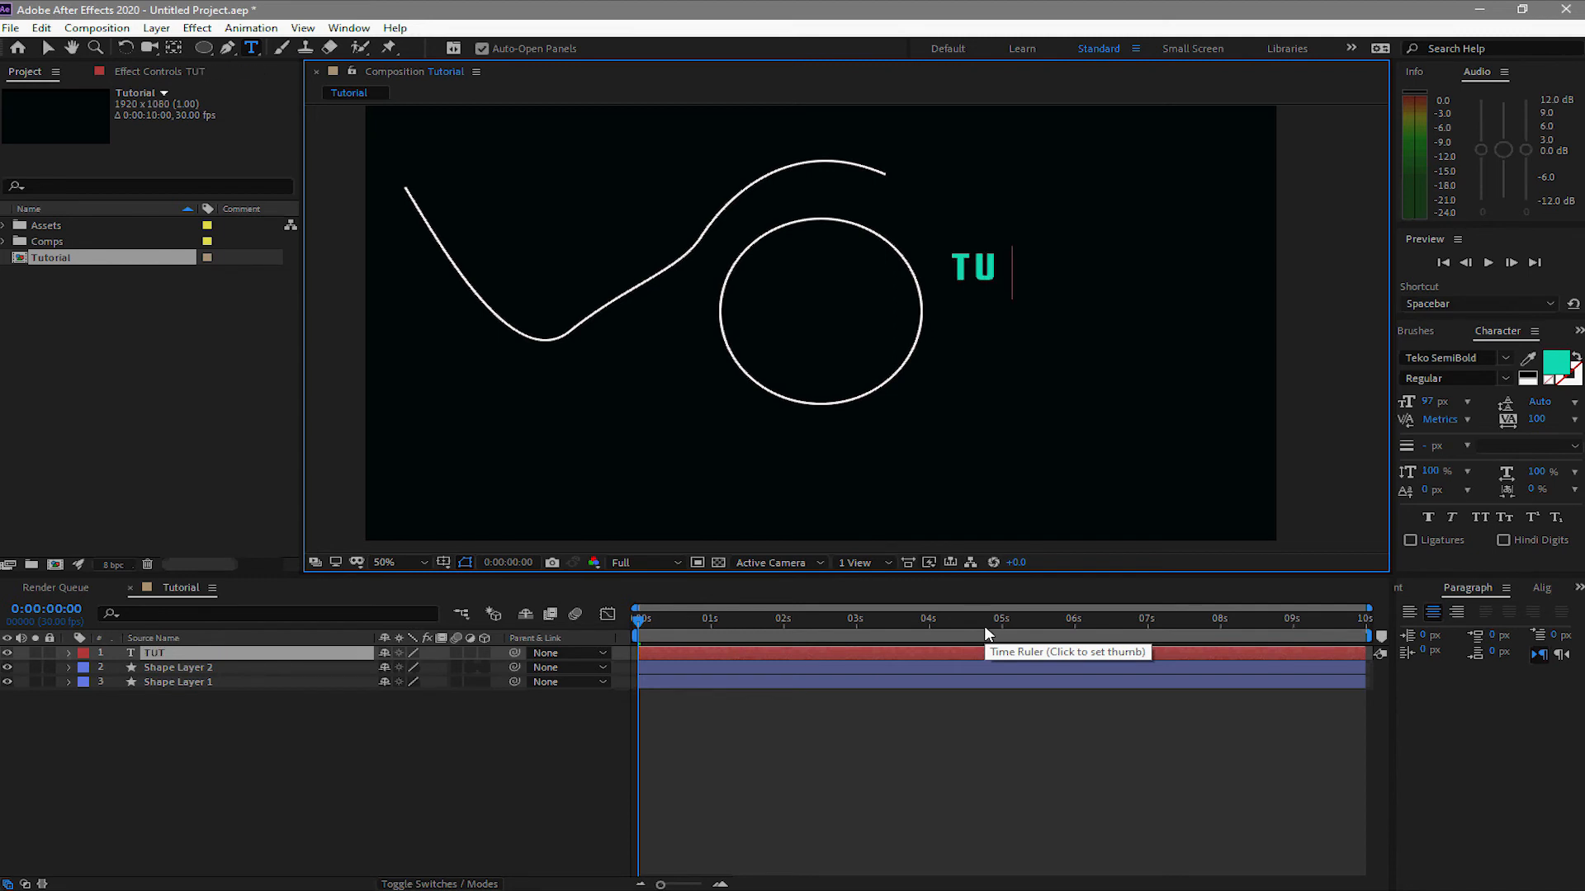
{"action": "type", "text": "TOR"}
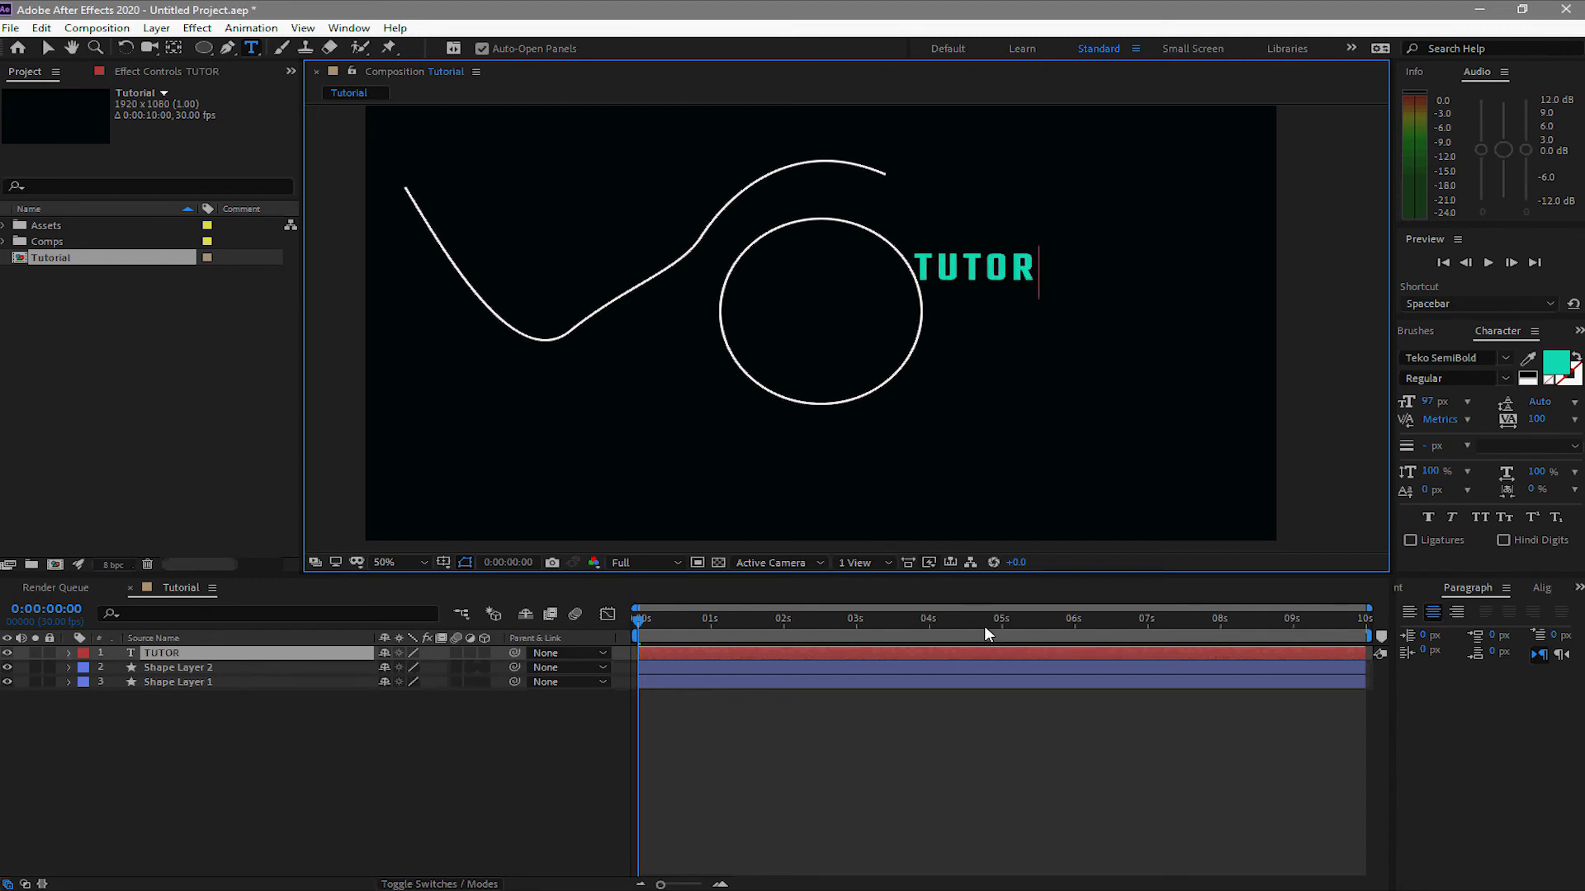
{"action": "type", "text": "IA"}
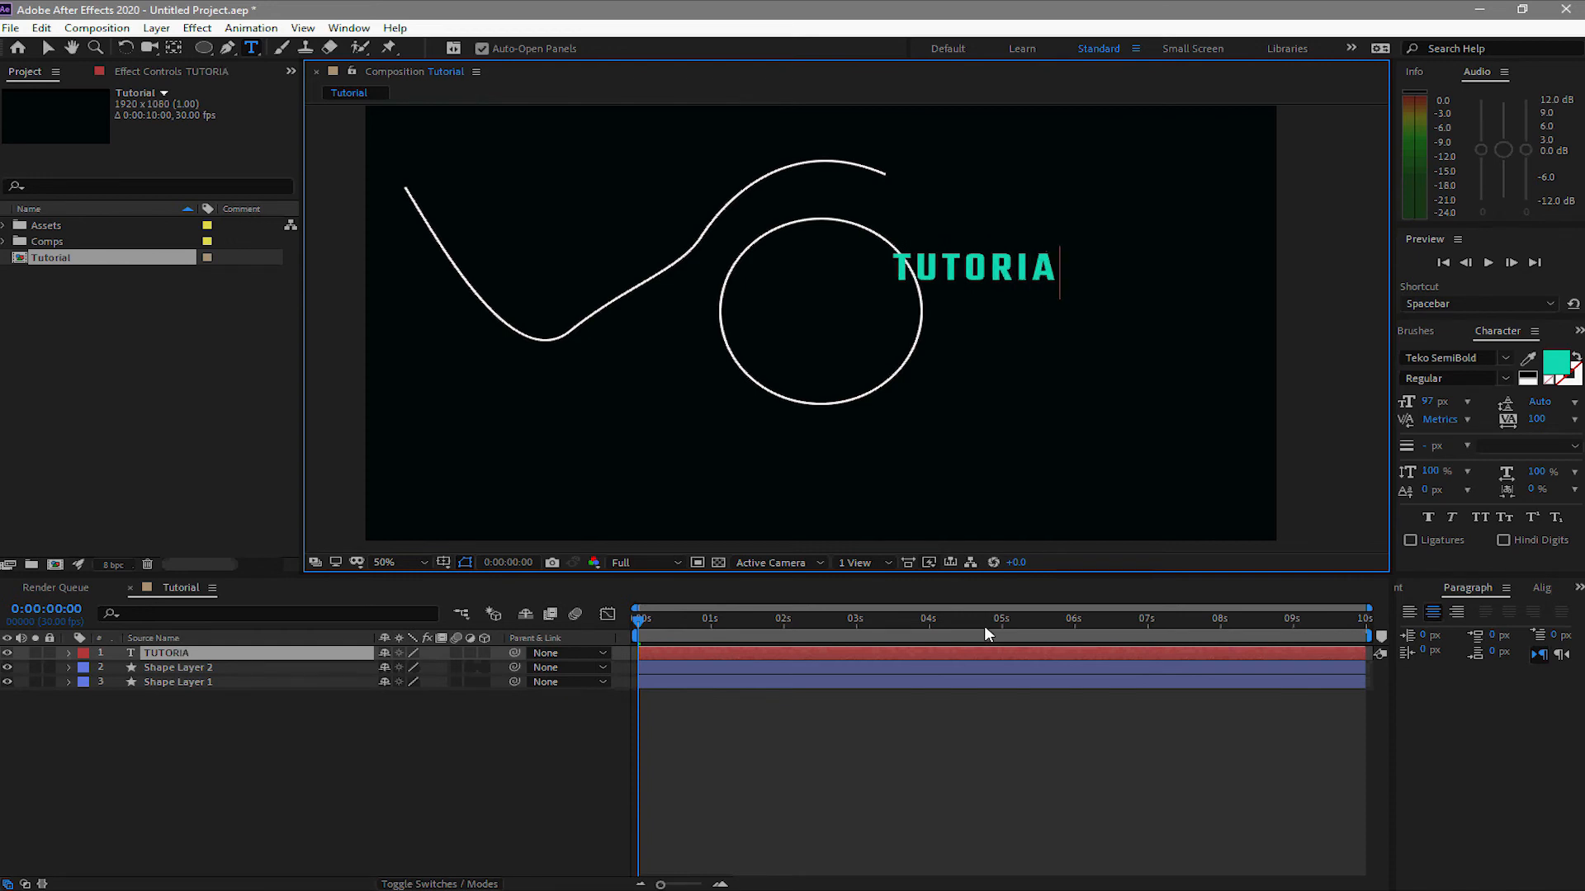
{"action": "type", "text": "L"}
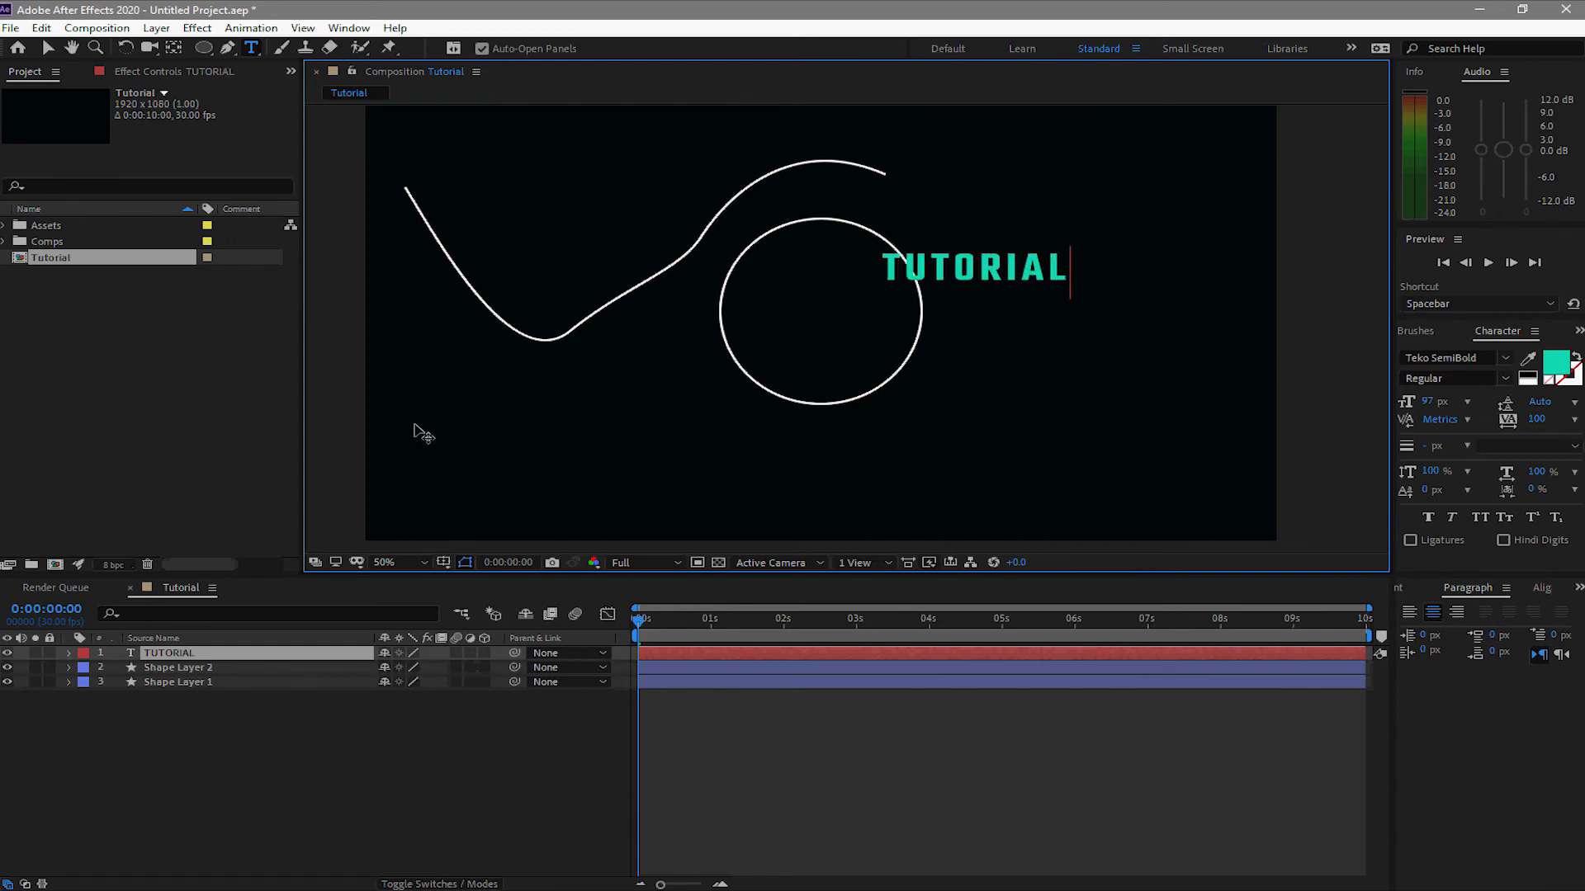
Move the TUTORIAL text up and right so it clears the ellipse, and keep the composition view refreshing
{"action": "left_click", "coordinate": [46, 51]}
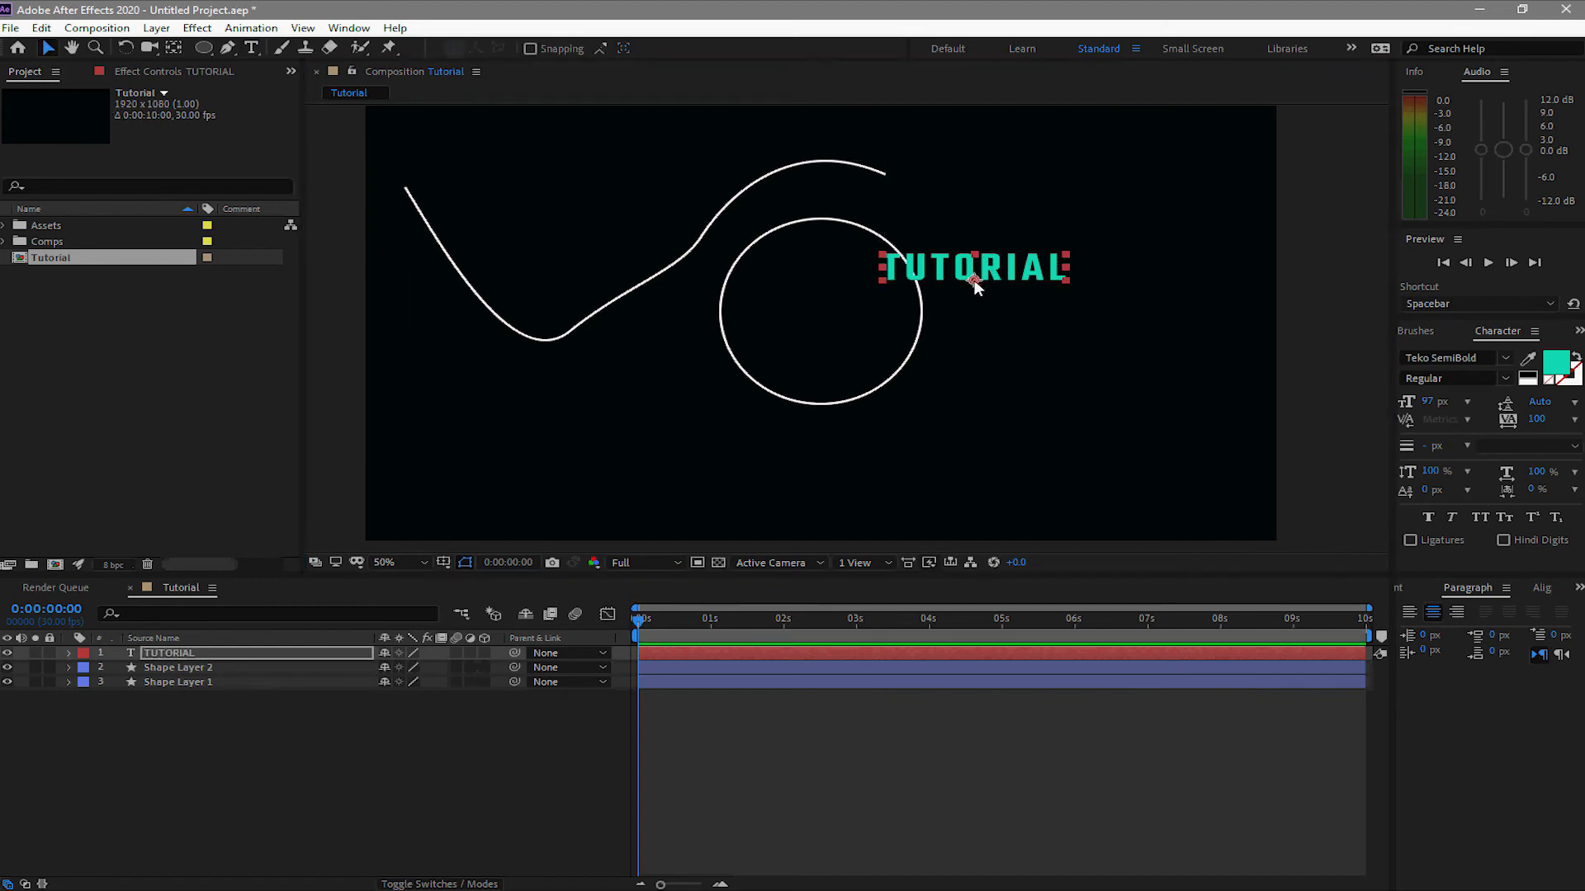
{"action": "left_click_drag", "start_coordinate": [974, 281], "coordinate": [1047, 265]}
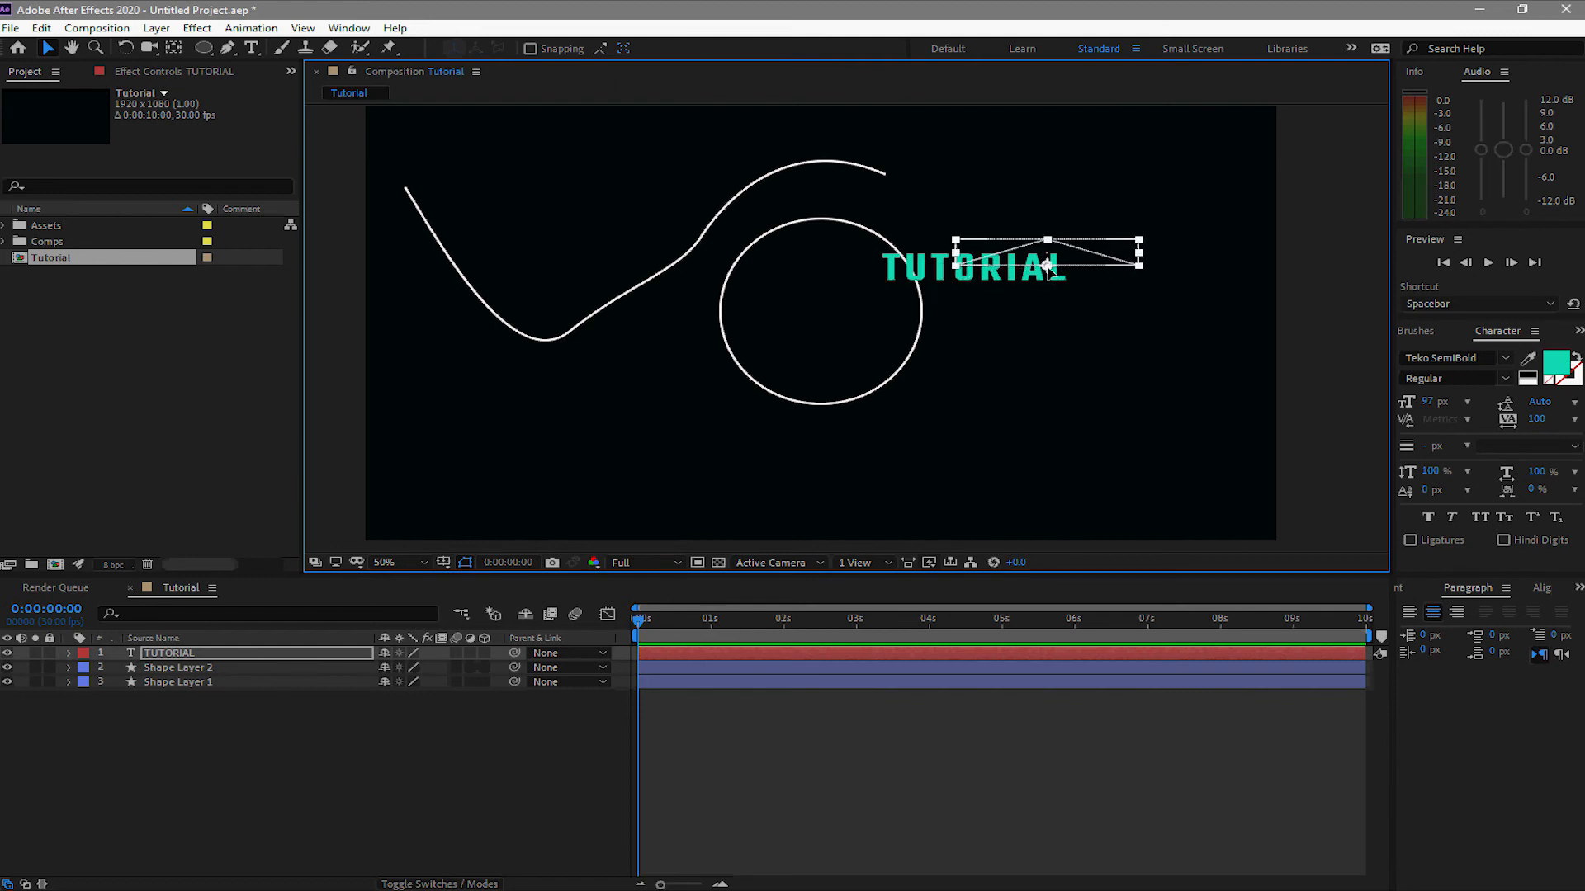
{"action": "key", "text": "Caps_Lock"}
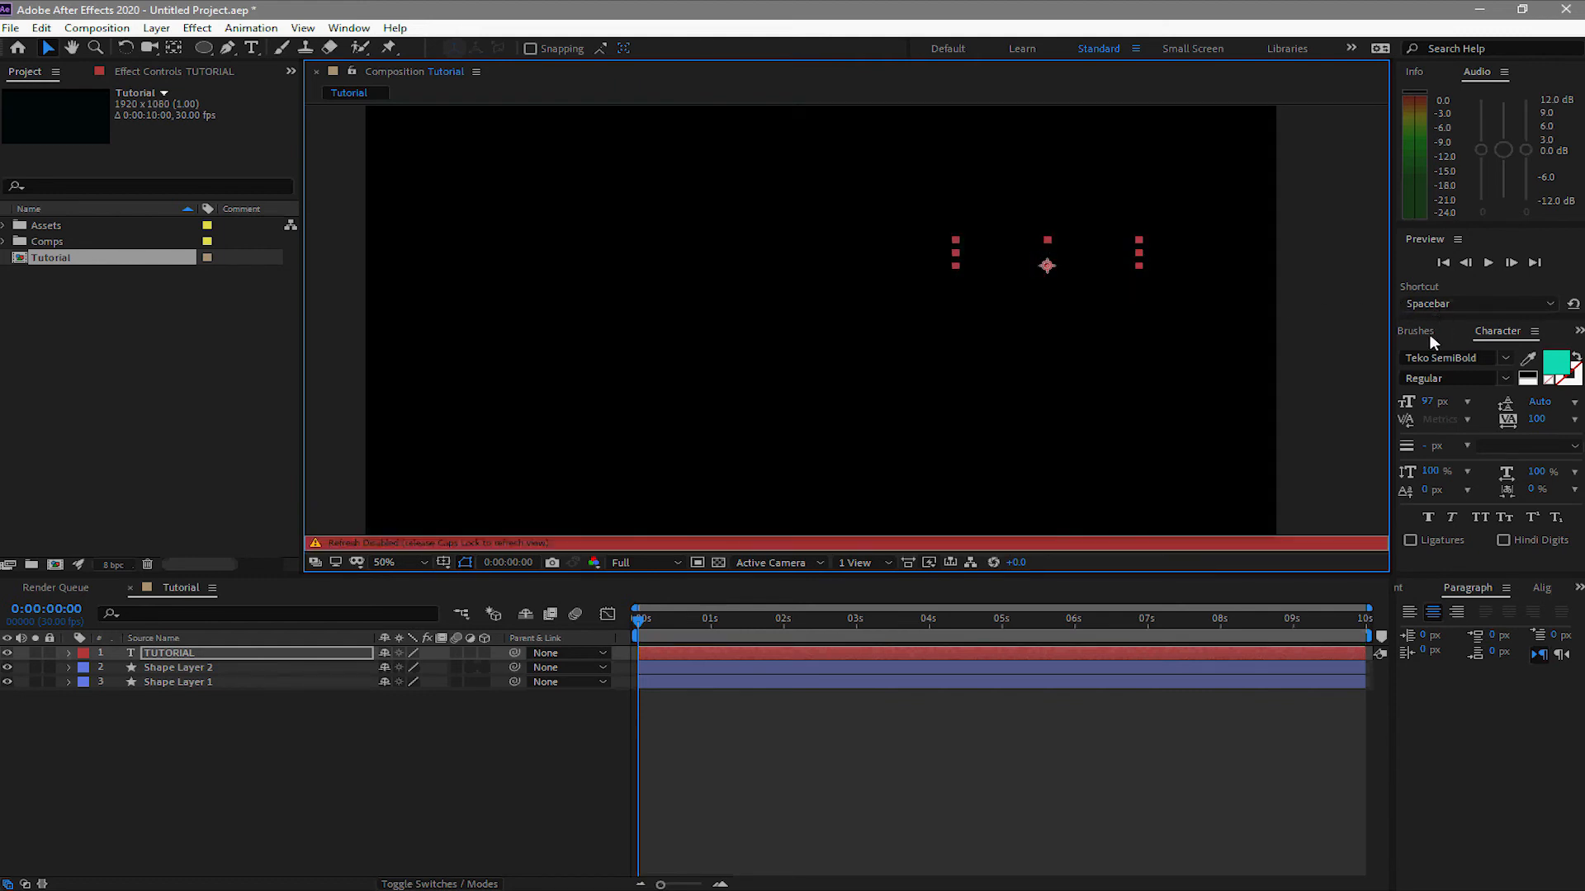
{"action": "key", "text": "Caps_Lock"}
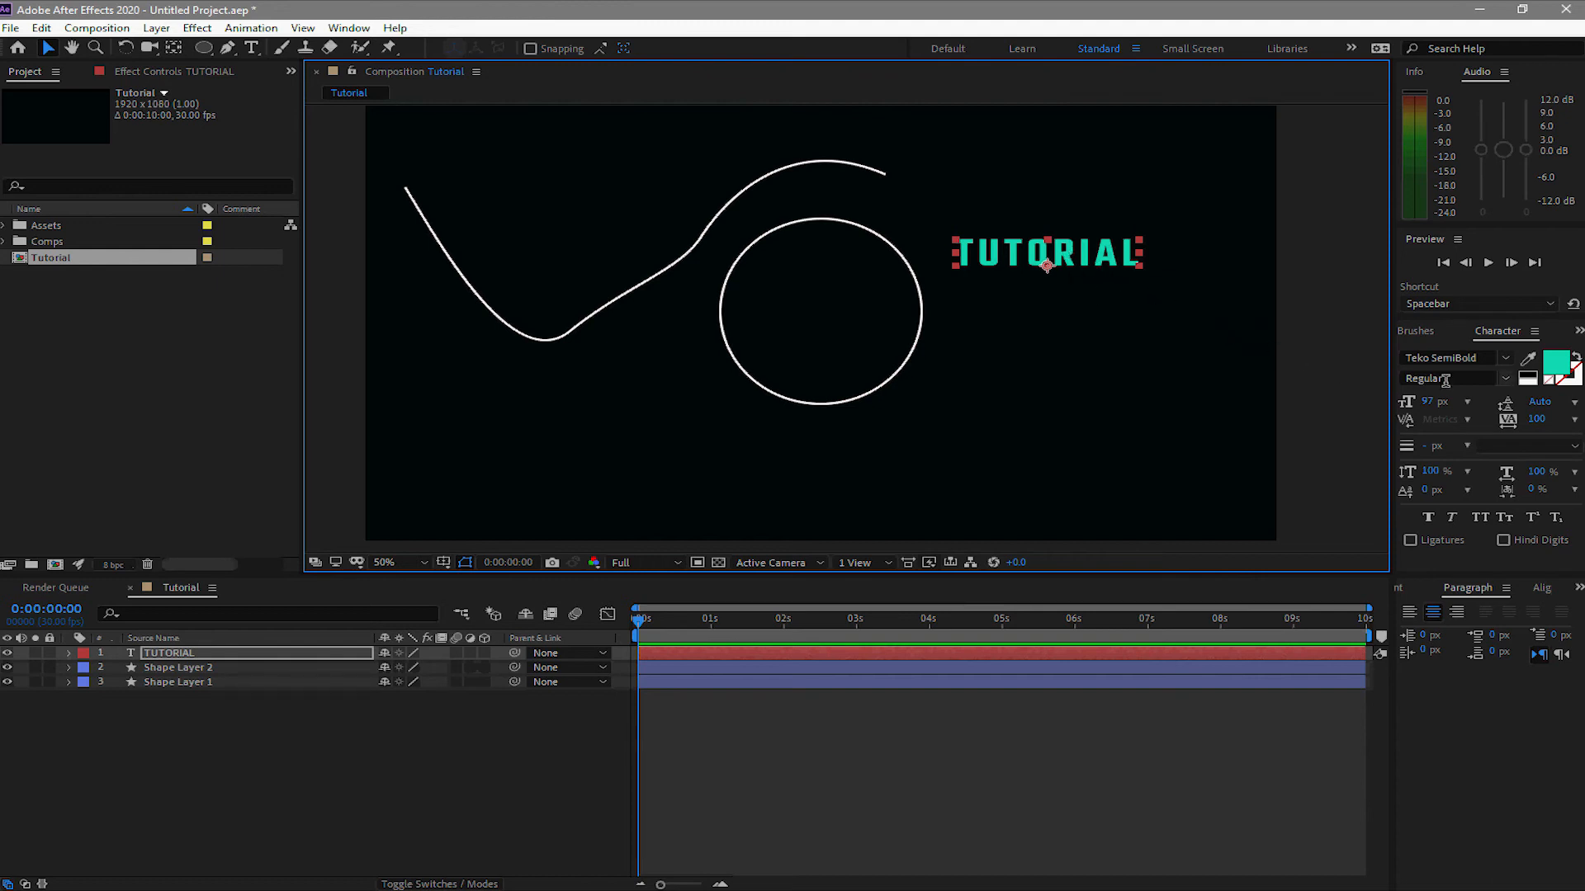
Set the TUTORIAL text's font to Tekton Pro and apply faux bold and faux italic
{"action": "left_click", "coordinate": [1507, 361]}
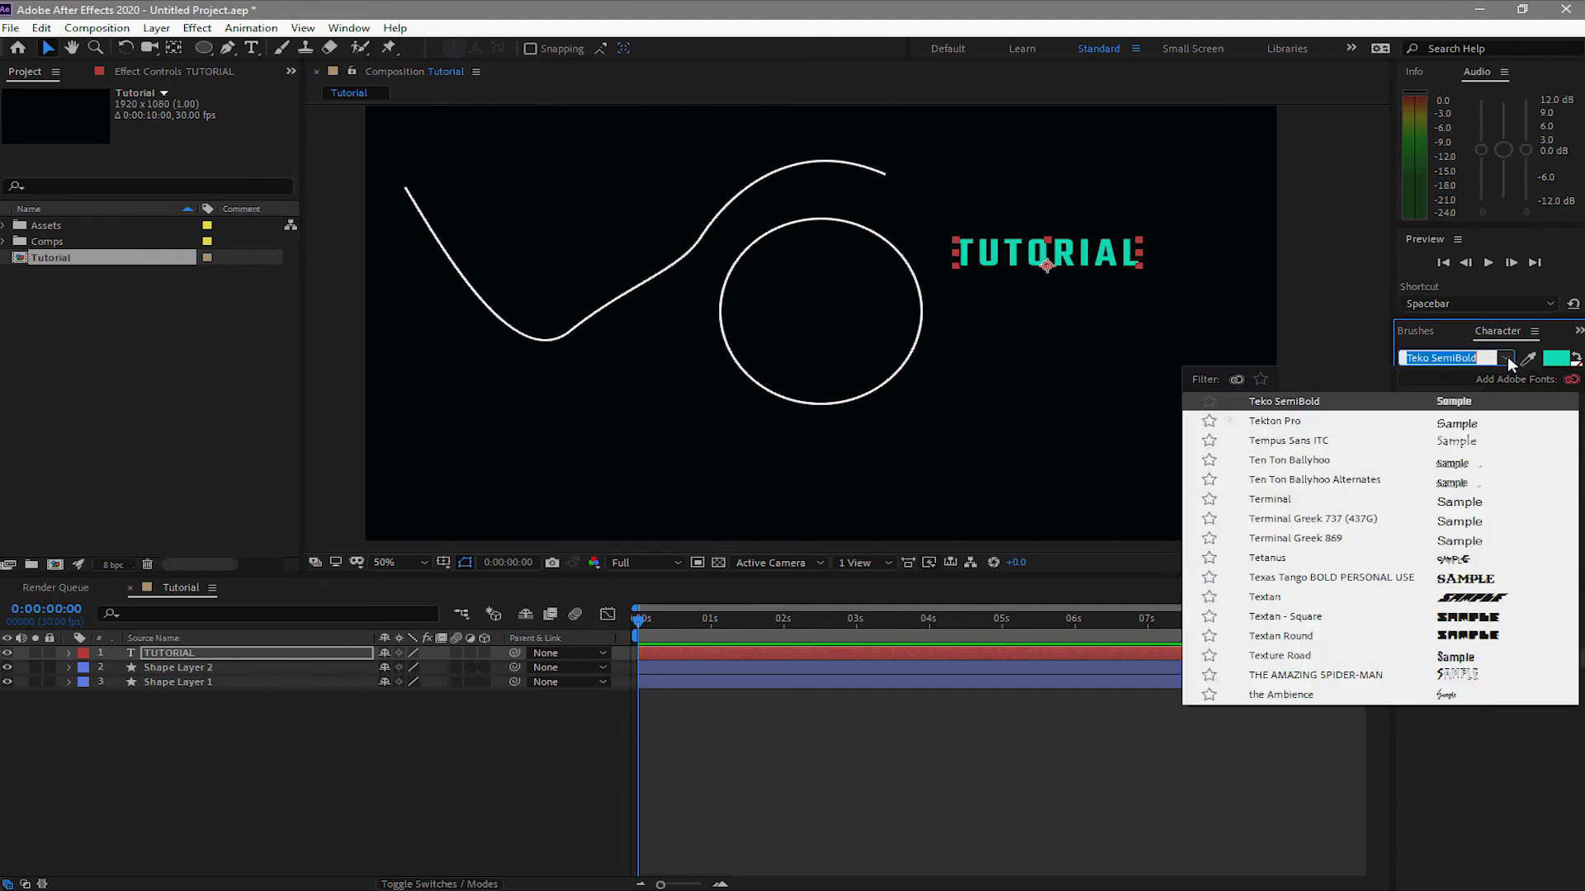
{"action": "left_click", "coordinate": [1463, 422]}
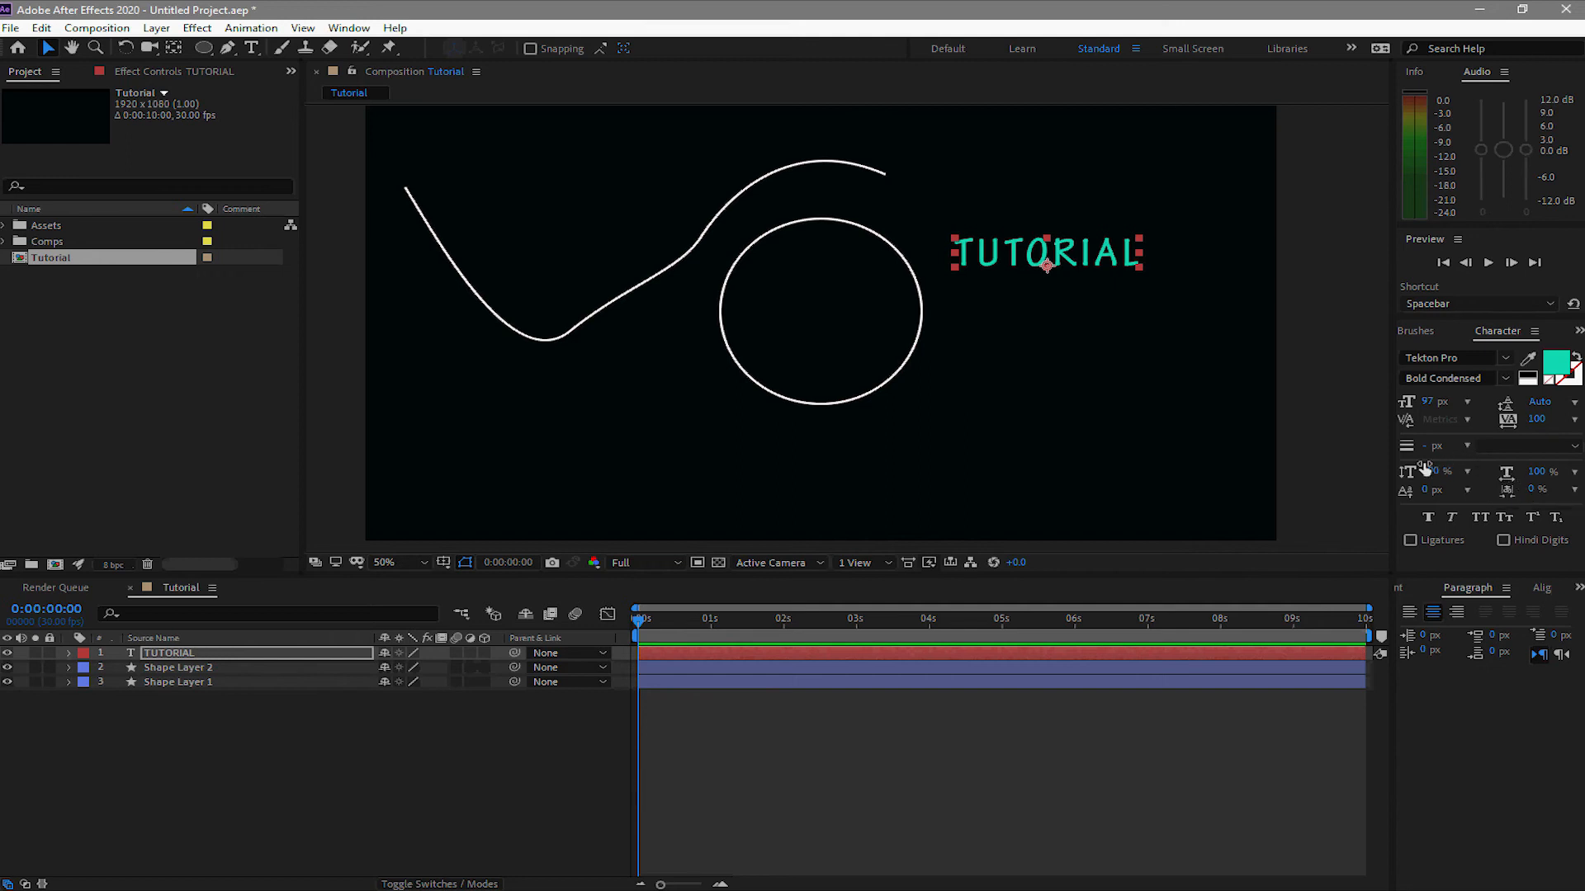
{"action": "left_click", "coordinate": [1425, 520]}
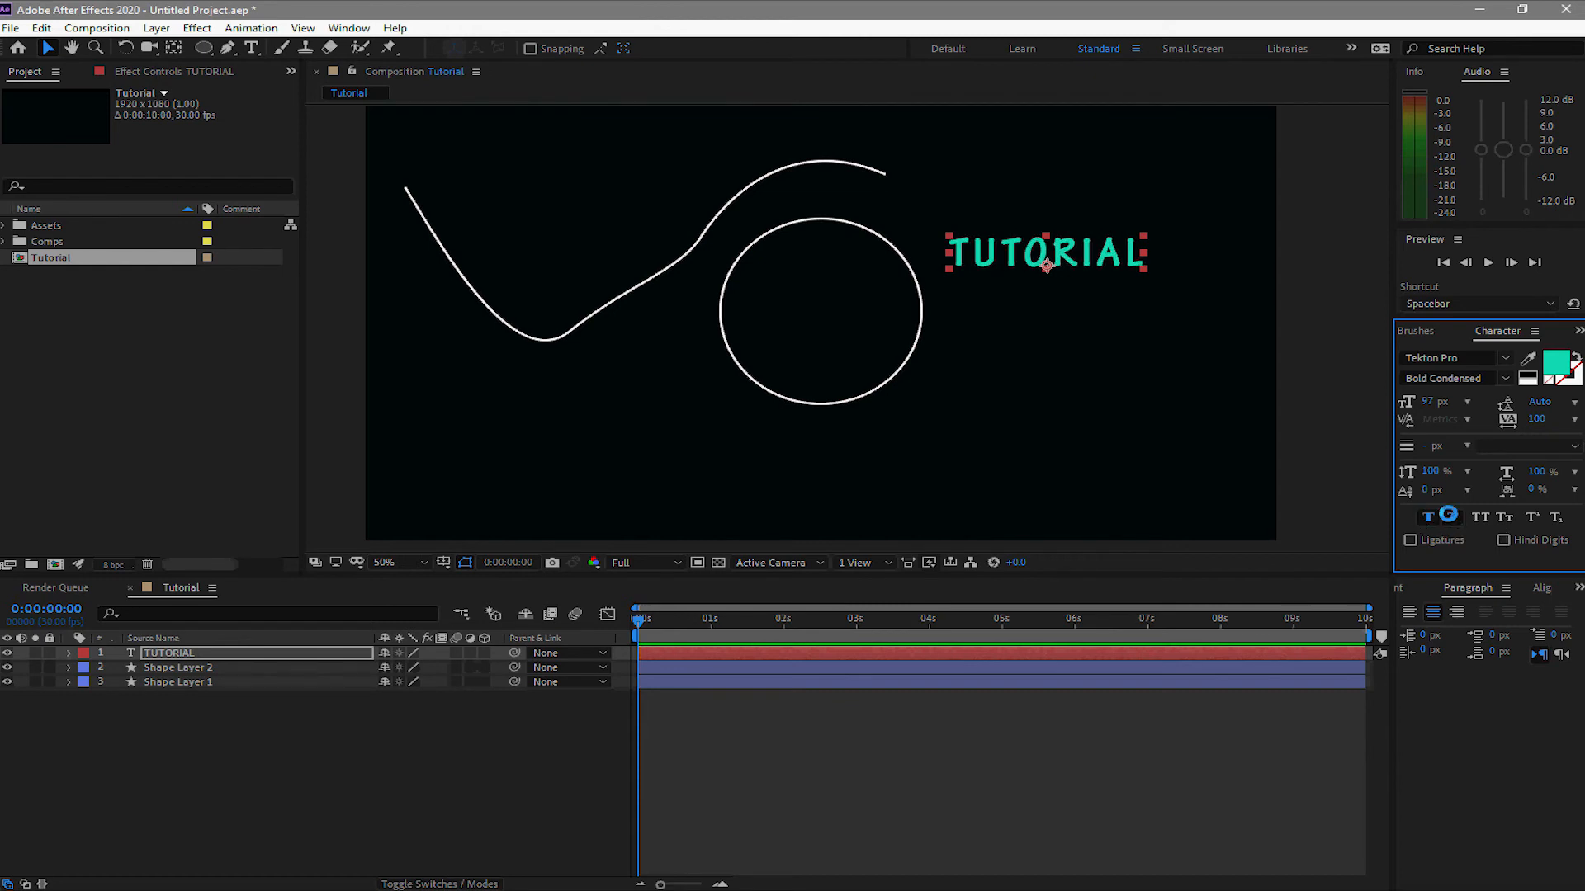
{"action": "left_click", "coordinate": [1452, 518]}
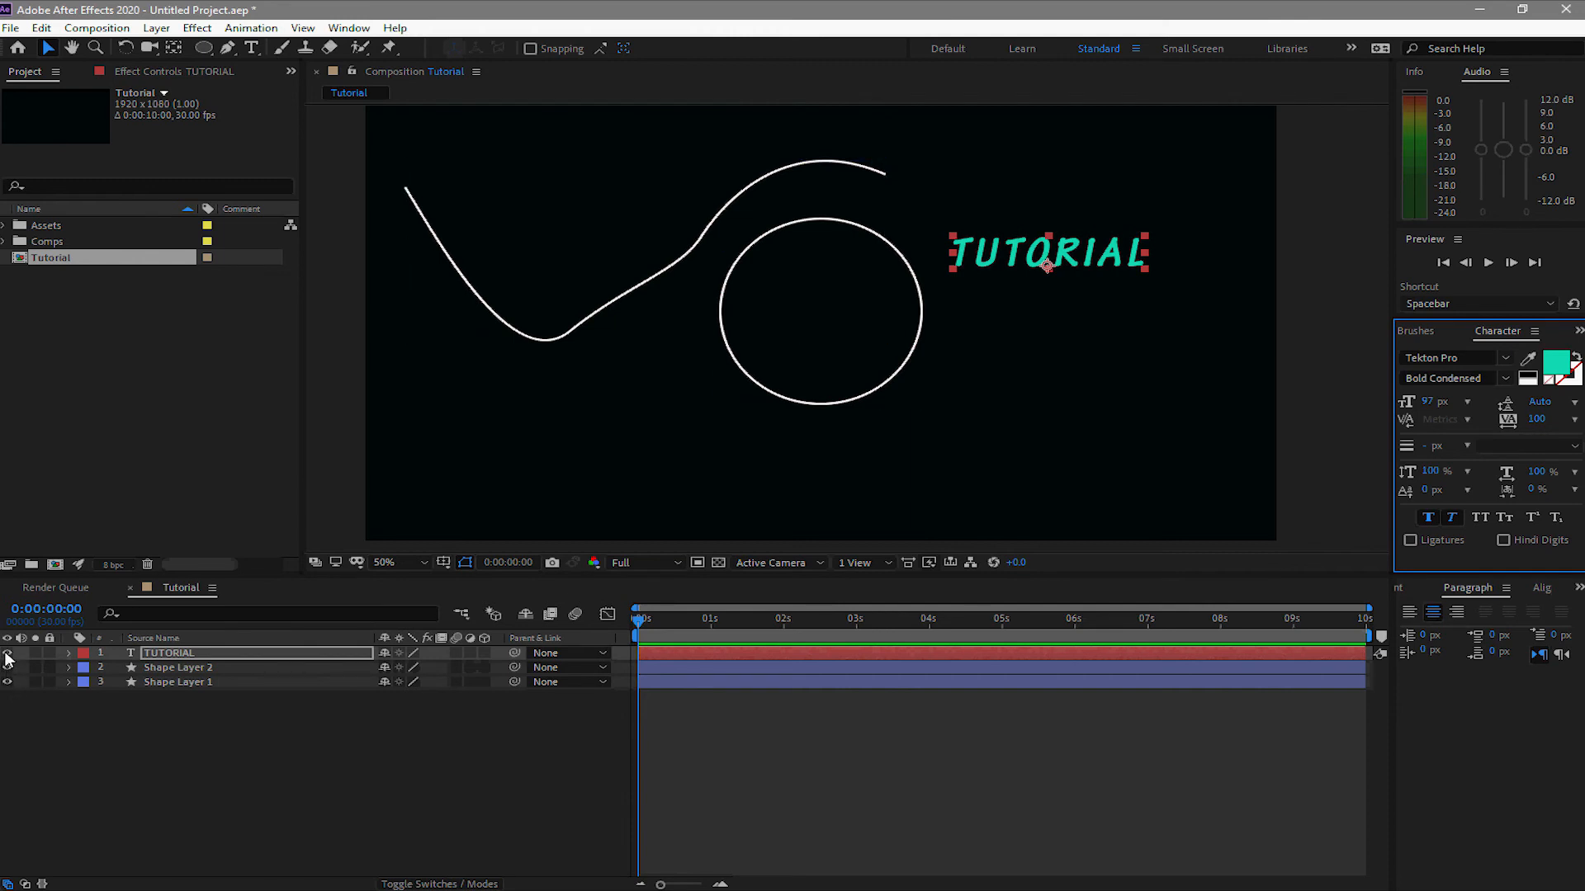
Hide Shape Layer 2 and make it visible again
{"action": "left_click_drag", "start_coordinate": [7, 667], "coordinate": [7, 683]}
{"action": "left_click", "coordinate": [8, 683]}
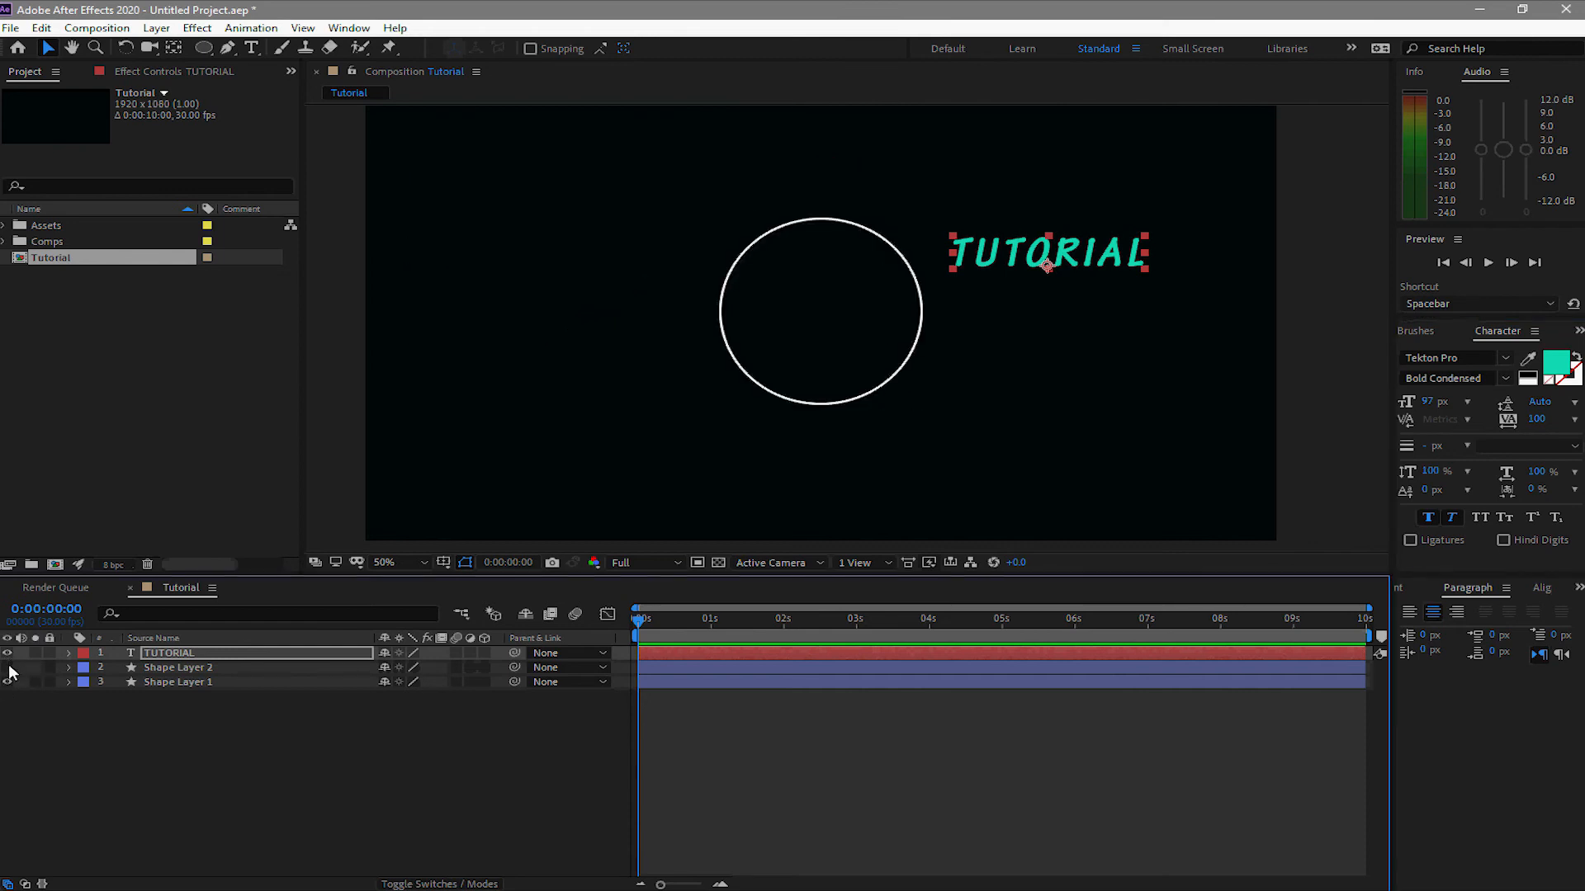
{"action": "left_click", "coordinate": [7, 666]}
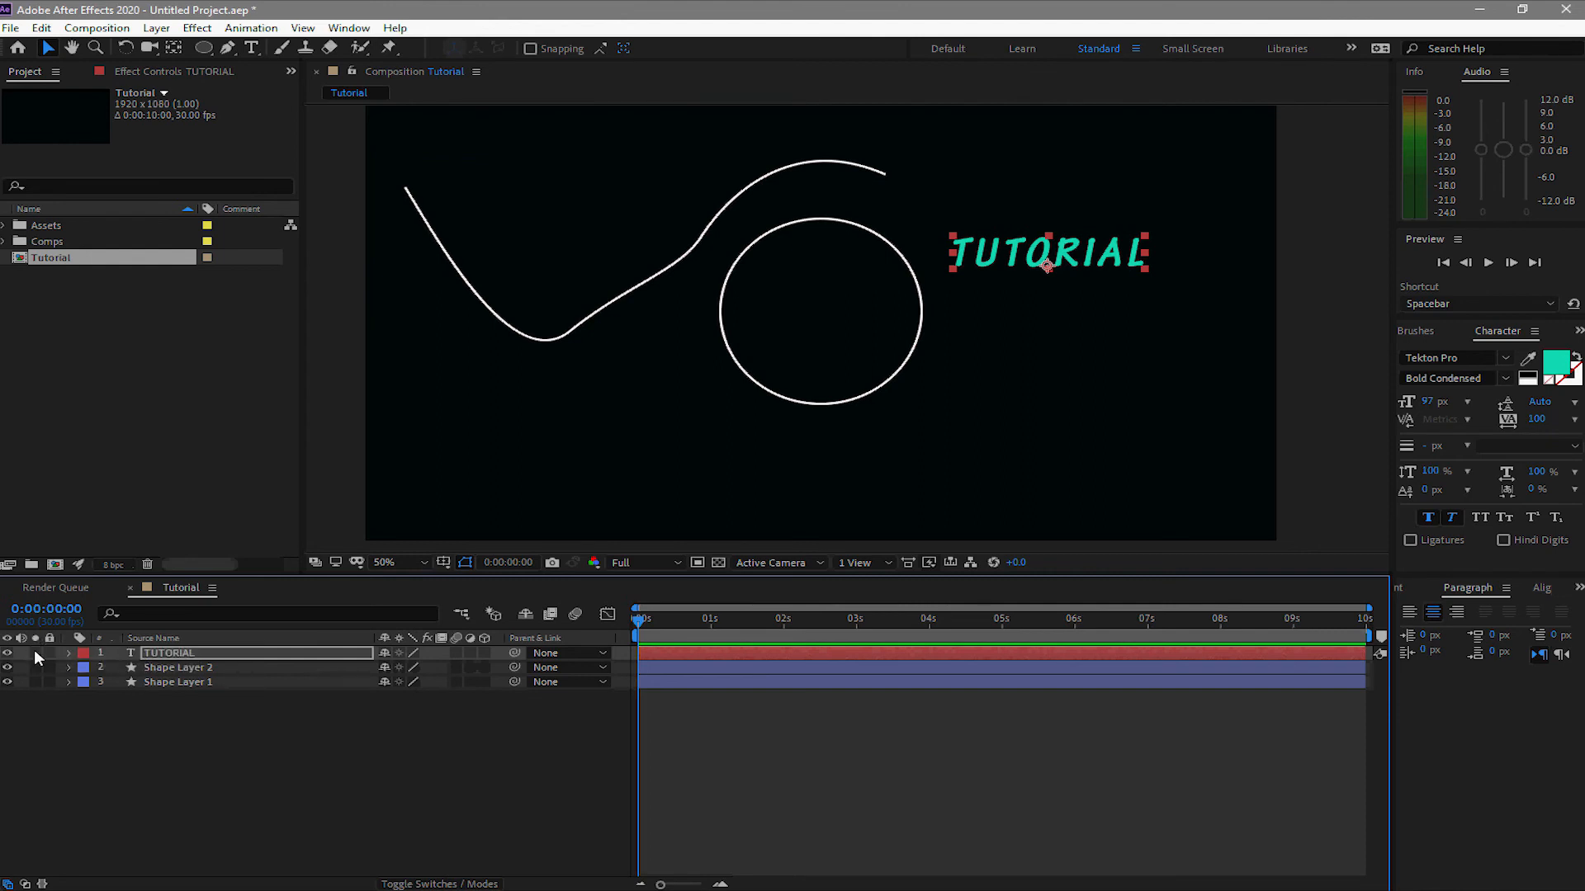
Solo the TUTORIAL layer and move the text to the frame's upper right, at about 1596, 226
{"action": "left_click", "coordinate": [34, 652]}
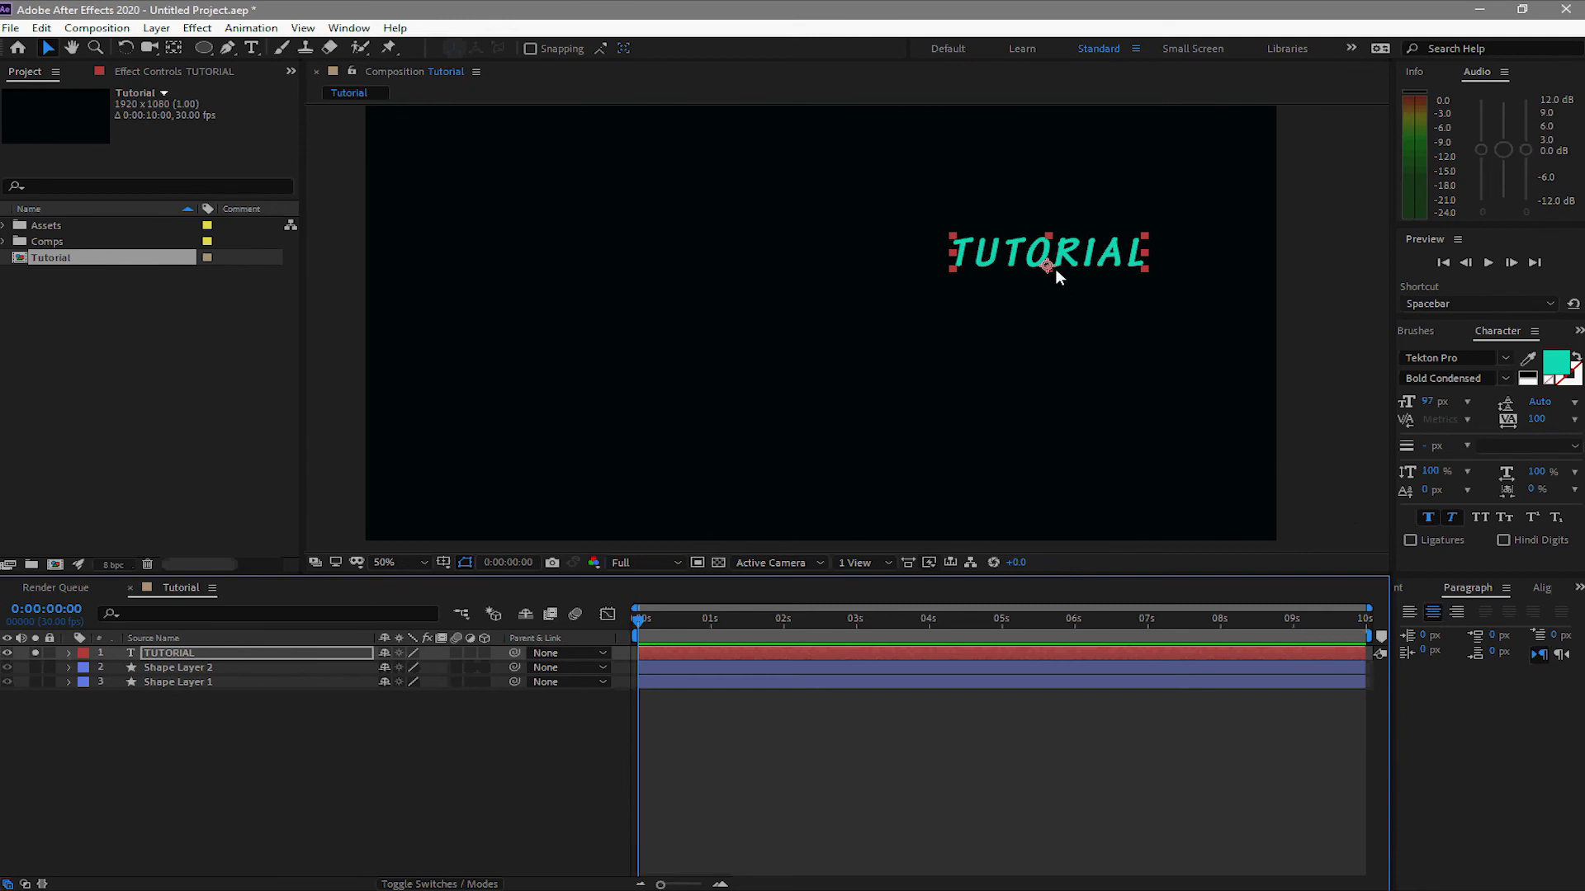
{"action": "left_click_drag", "start_coordinate": [1044, 265], "coordinate": [1121, 178]}
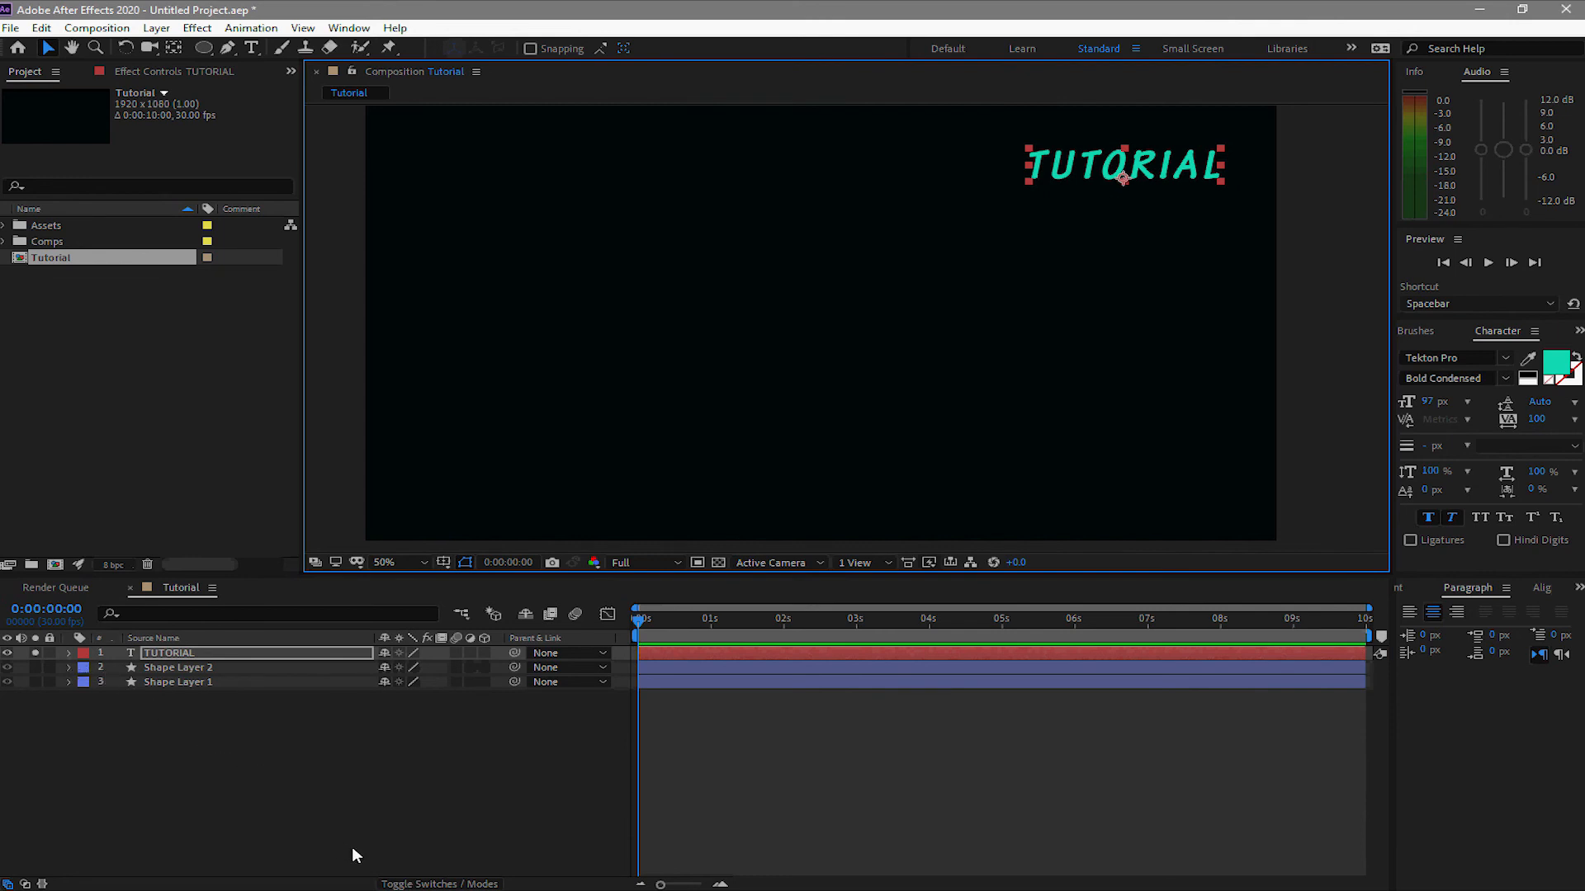
Keyframe the text's Position at 0:00:00:00, and at 0:00:01:01 with the text moved down to about 1594, 984
{"action": "key", "text": "p"}
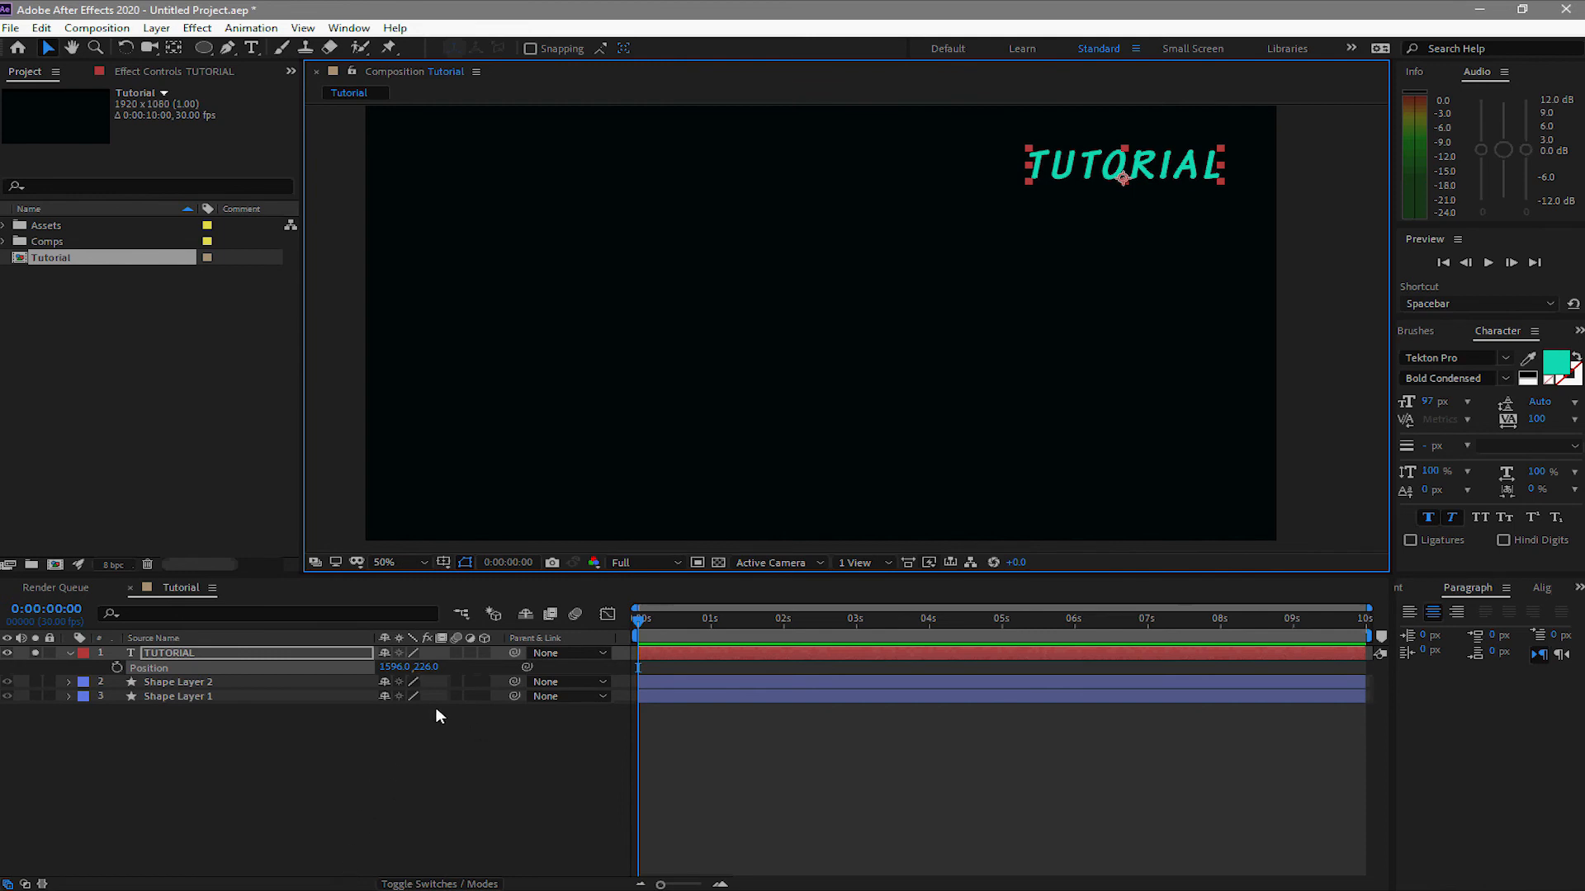
{"action": "left_click", "coordinate": [116, 669]}
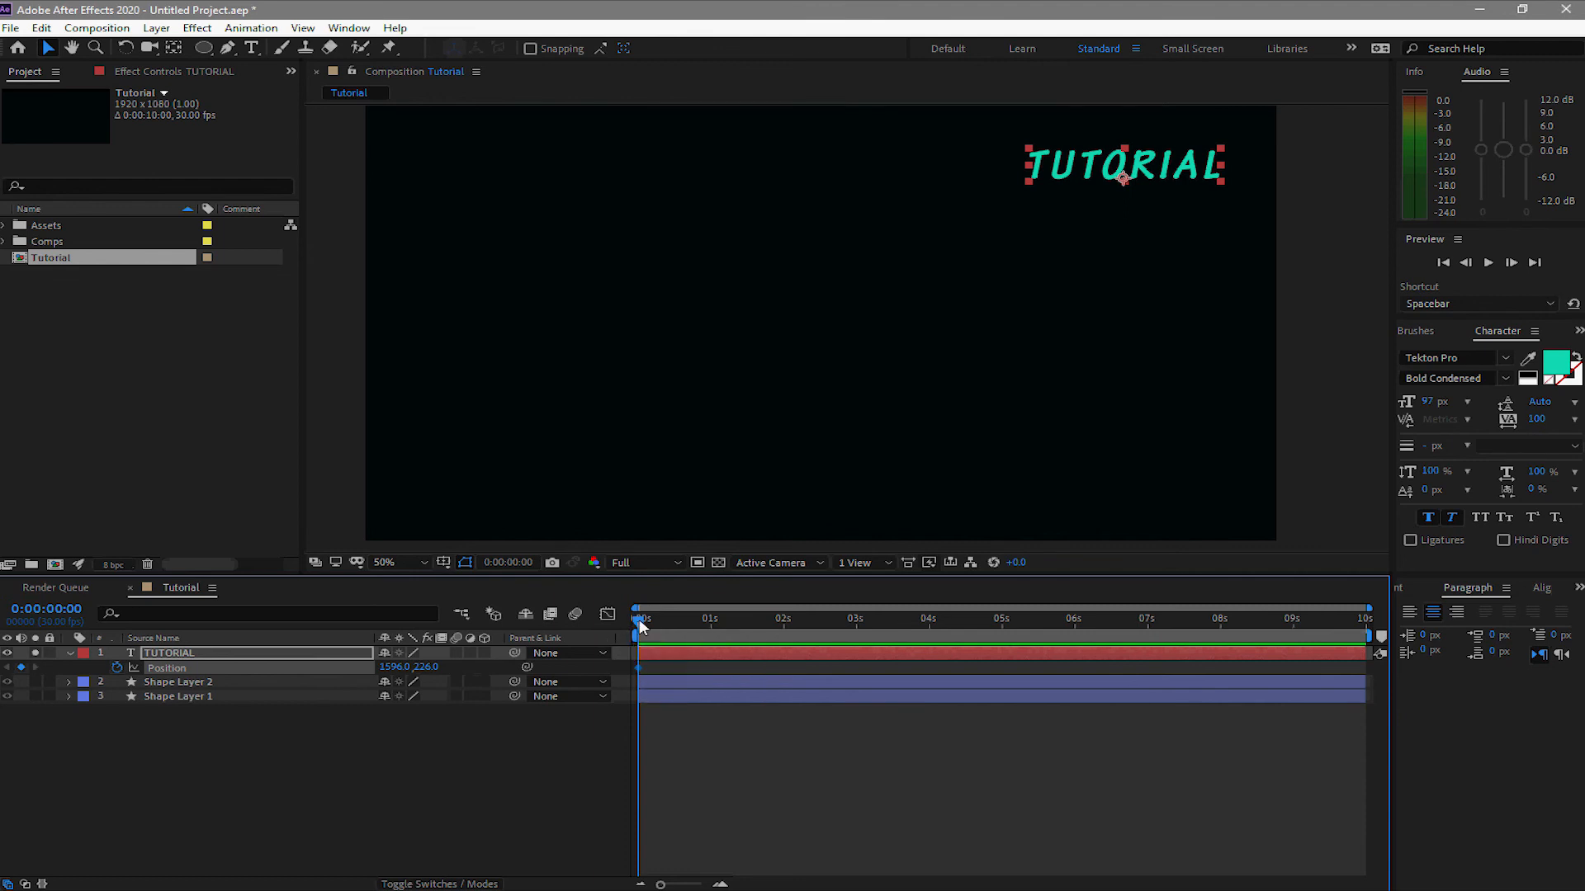
{"action": "left_click_drag", "start_coordinate": [639, 620], "coordinate": [714, 634]}
{"action": "left_click_drag", "start_coordinate": [1122, 176], "coordinate": [1124, 503]}
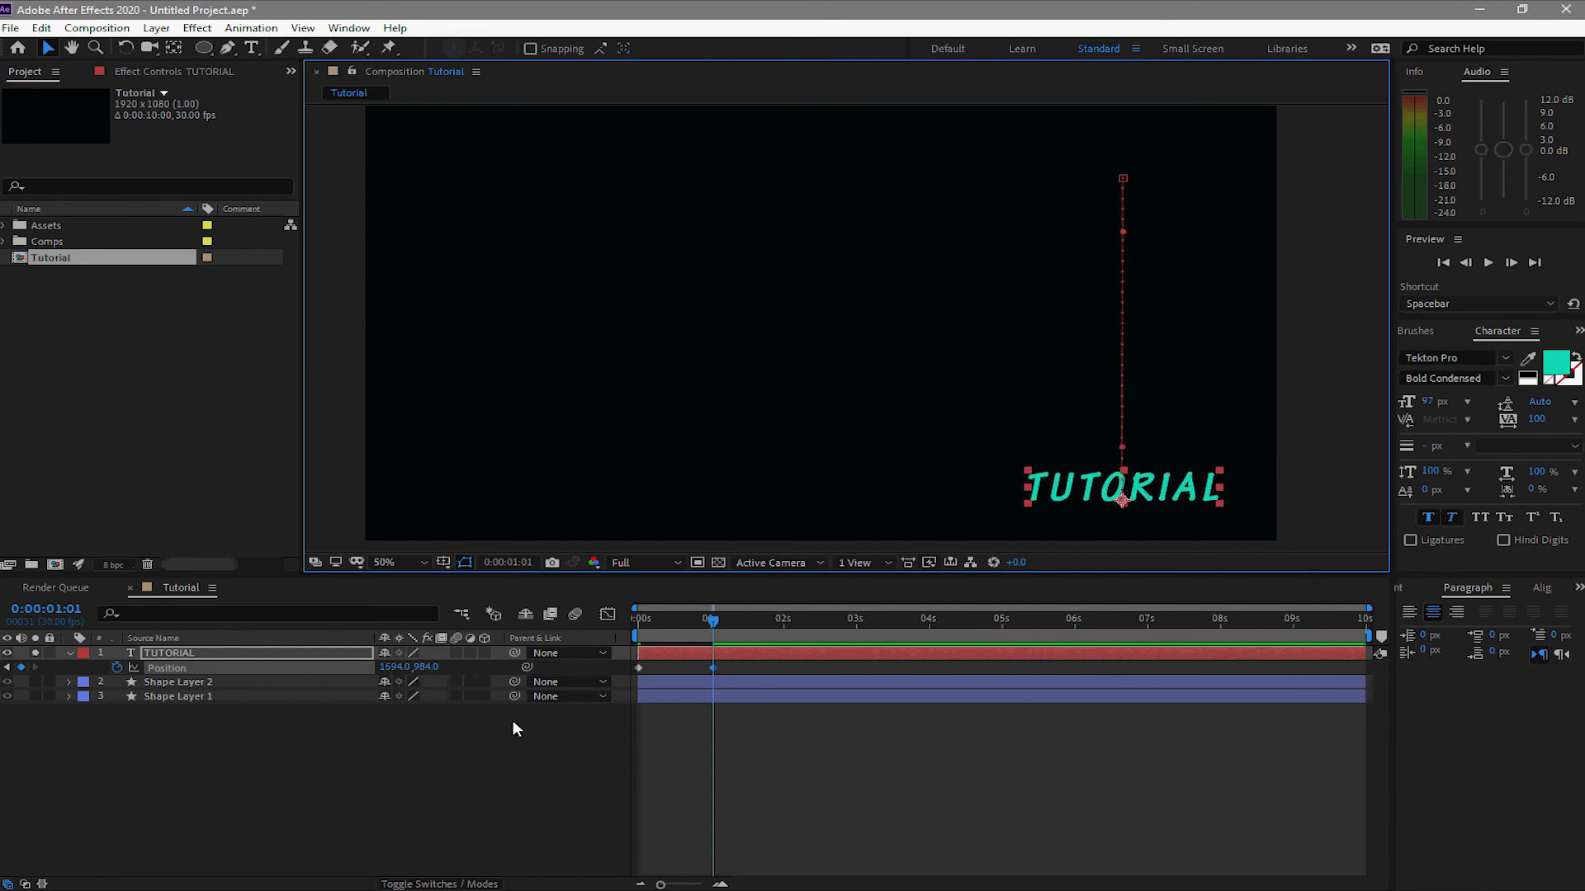
Keyframe the TUTORIAL text's Position at 0:00:01:29 (about 904, 210), 0:00:02:29 (about 734, 954) and 0:00:03:29 (about 286, 234)
{"action": "left_click_drag", "start_coordinate": [714, 624], "coordinate": [784, 651]}
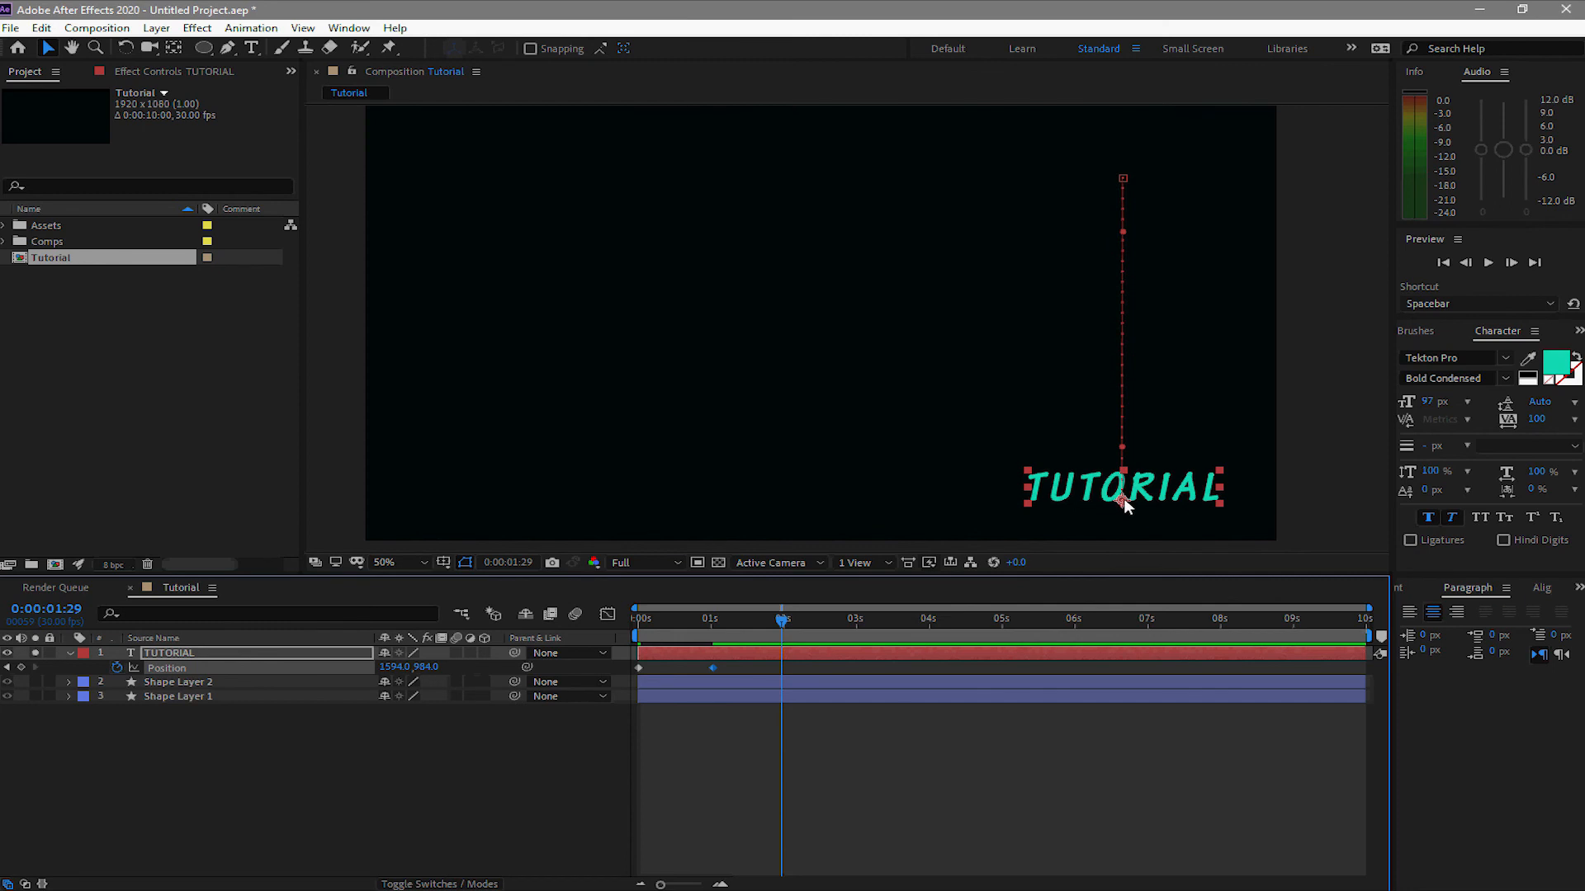
{"action": "left_click_drag", "start_coordinate": [1124, 501], "coordinate": [797, 173]}
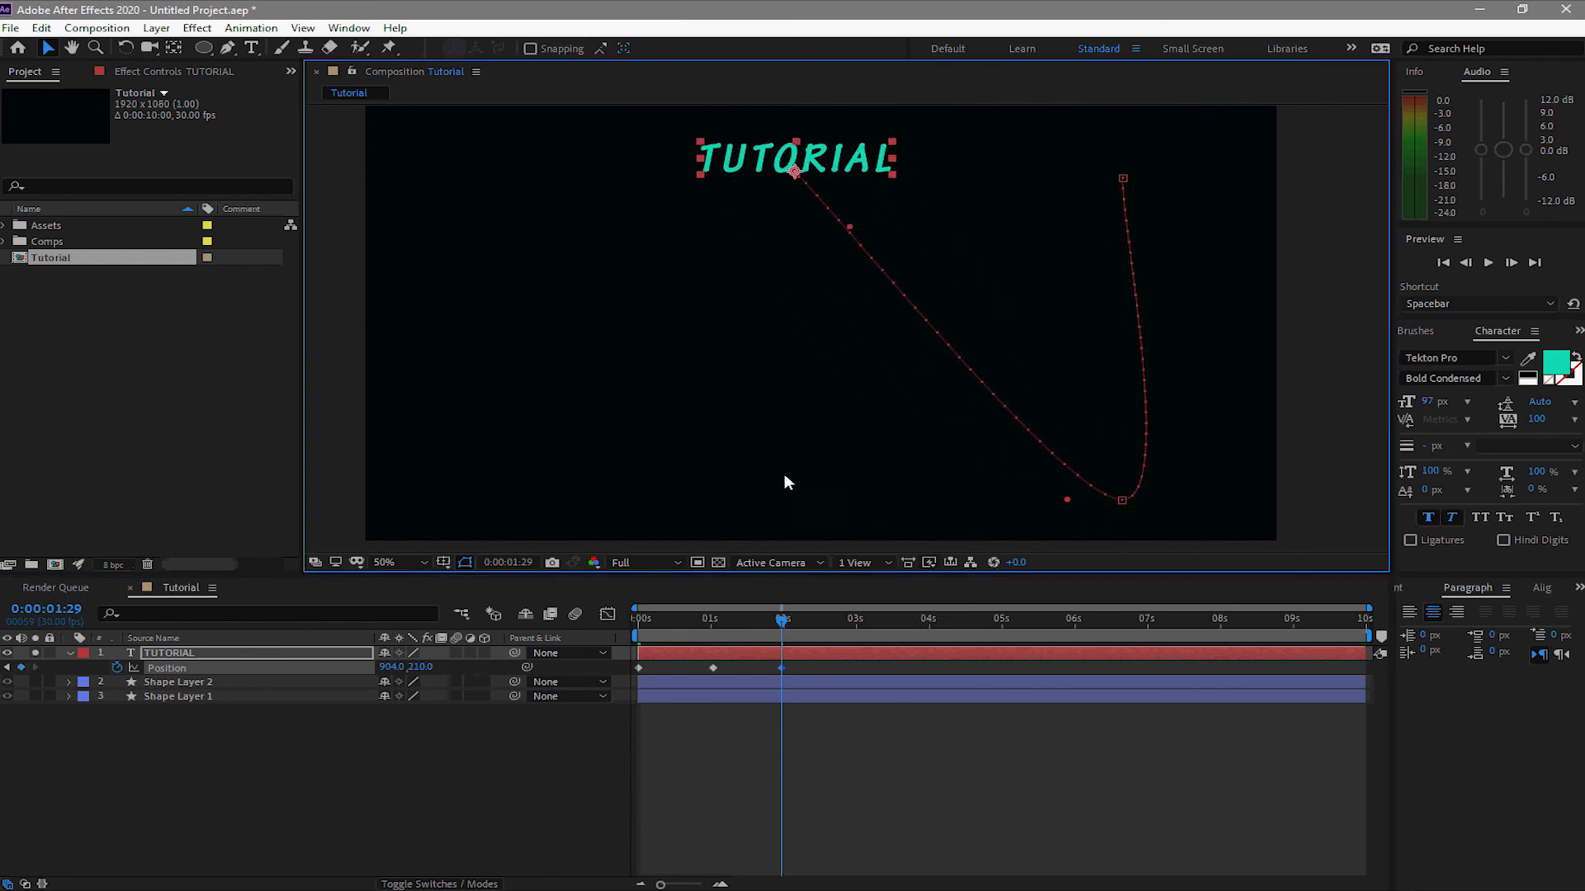
{"action": "left_click_drag", "start_coordinate": [783, 621], "coordinate": [855, 646]}
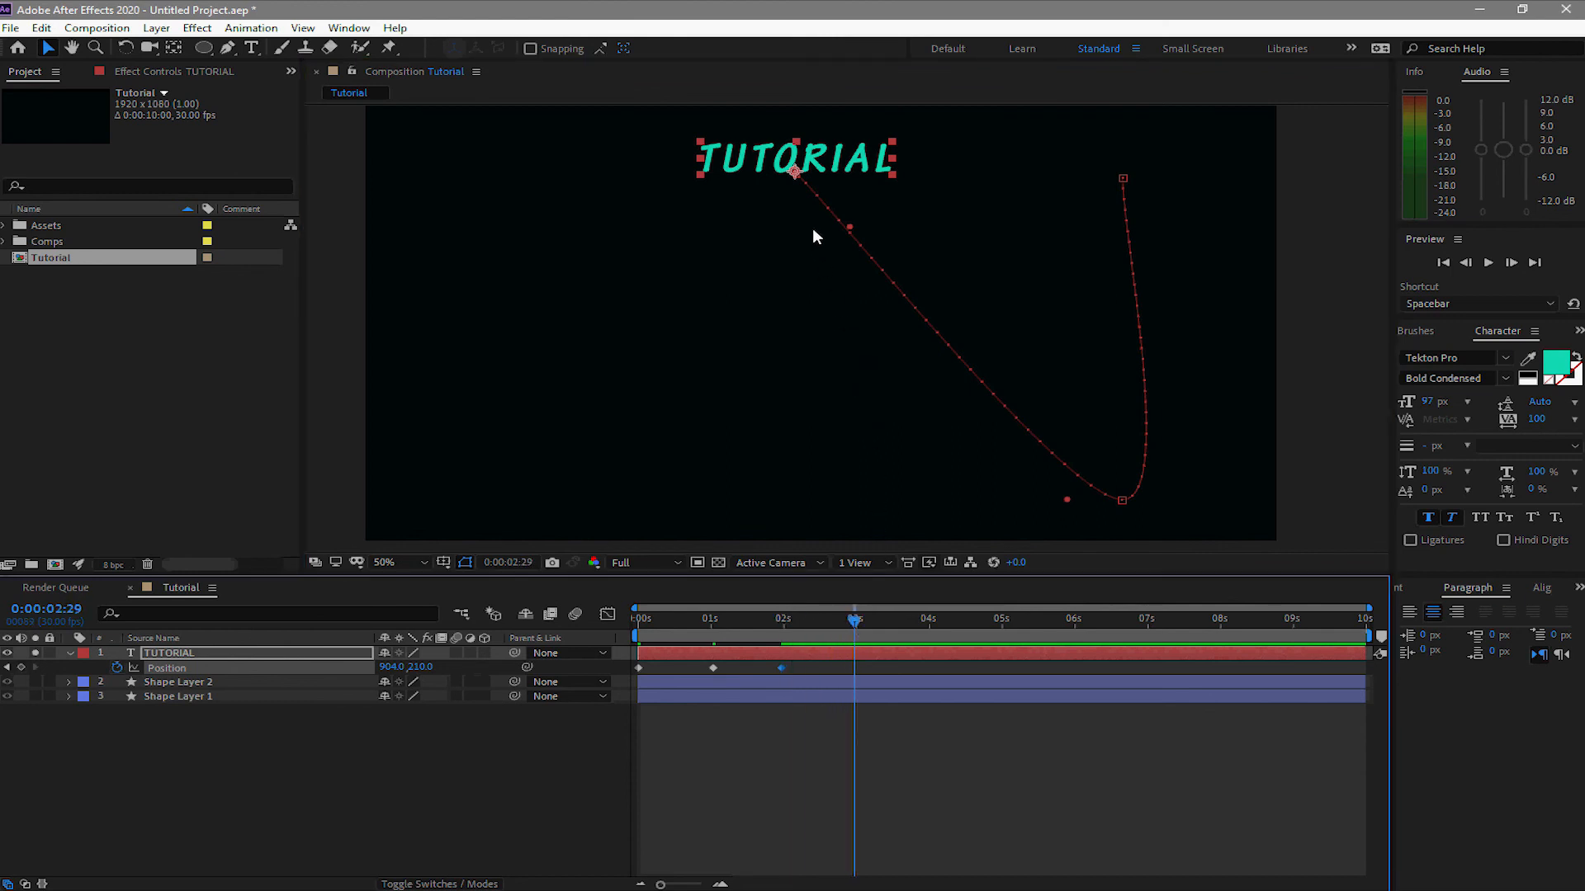
{"action": "left_click_drag", "start_coordinate": [799, 172], "coordinate": [719, 493]}
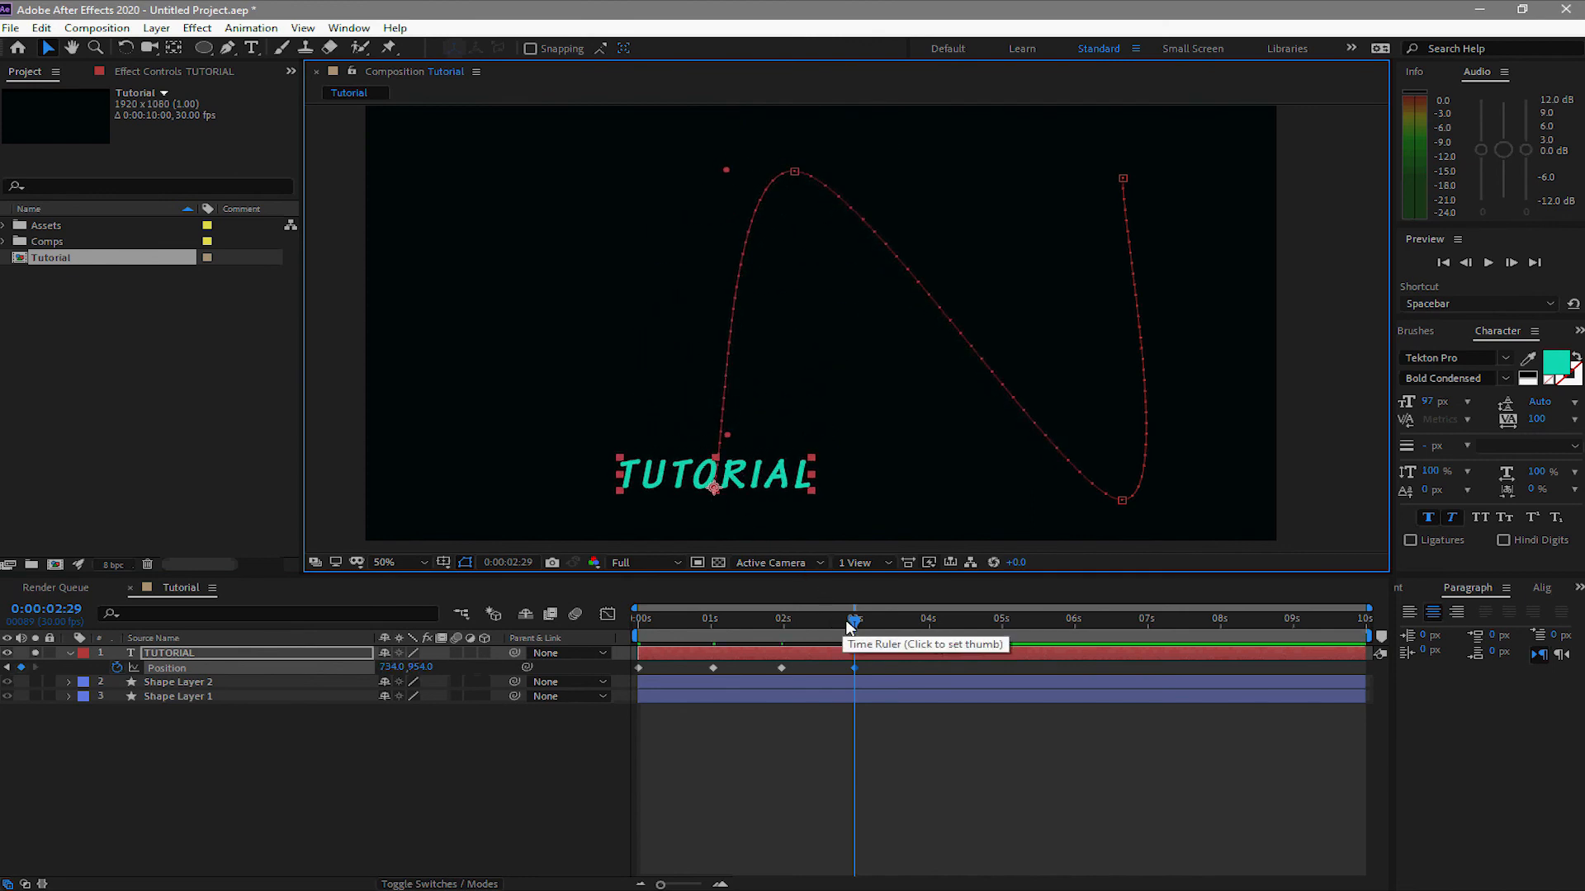
{"action": "left_click_drag", "start_coordinate": [855, 625], "coordinate": [926, 641]}
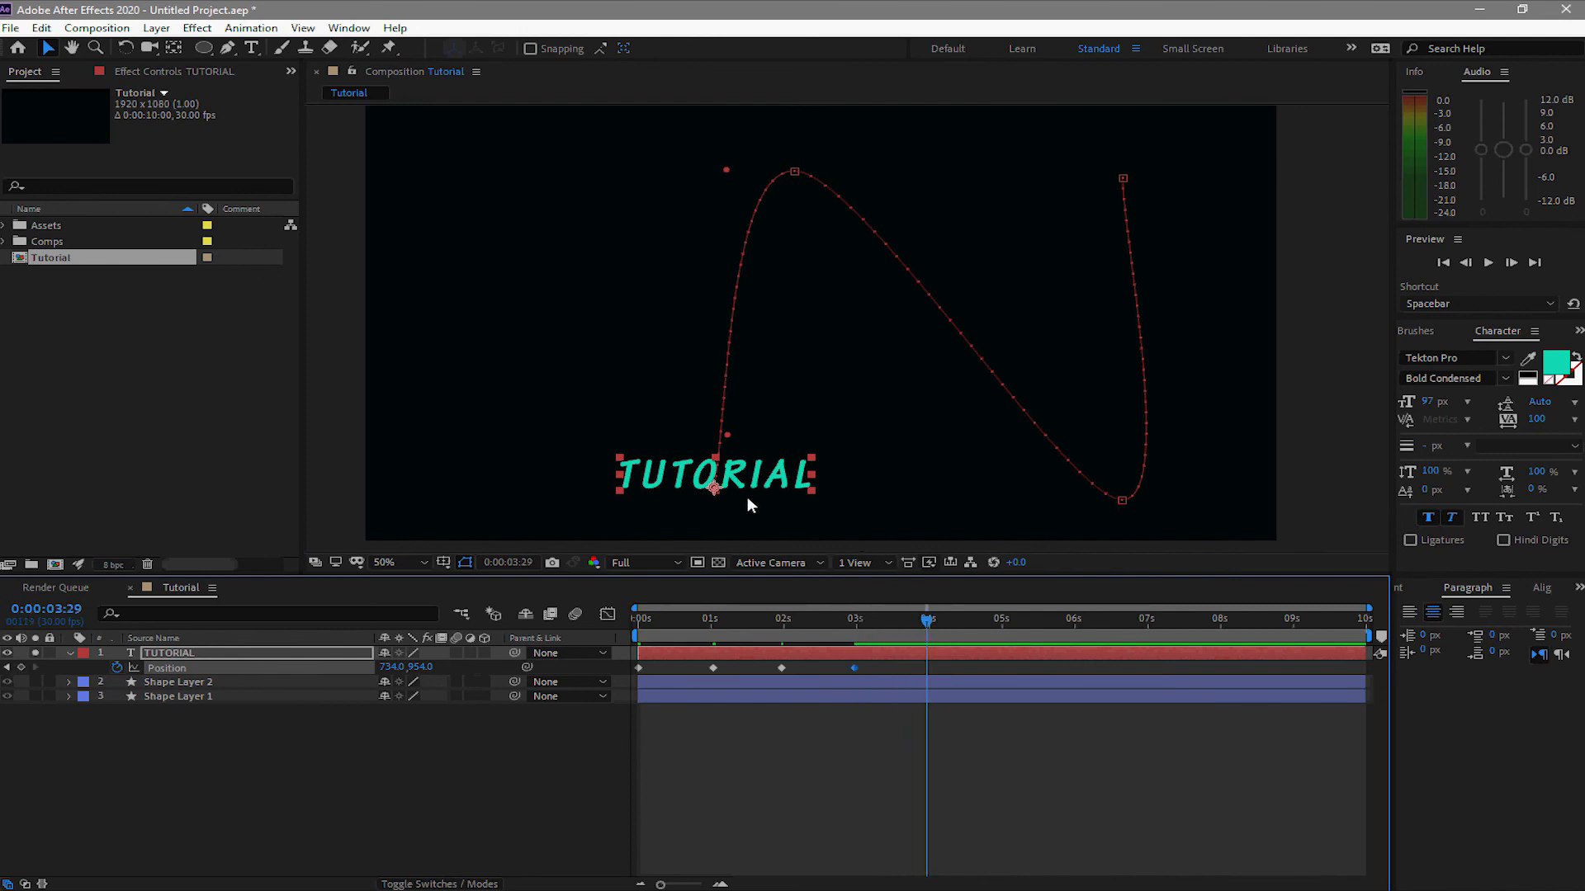
{"action": "left_click_drag", "start_coordinate": [718, 490], "coordinate": [502, 183]}
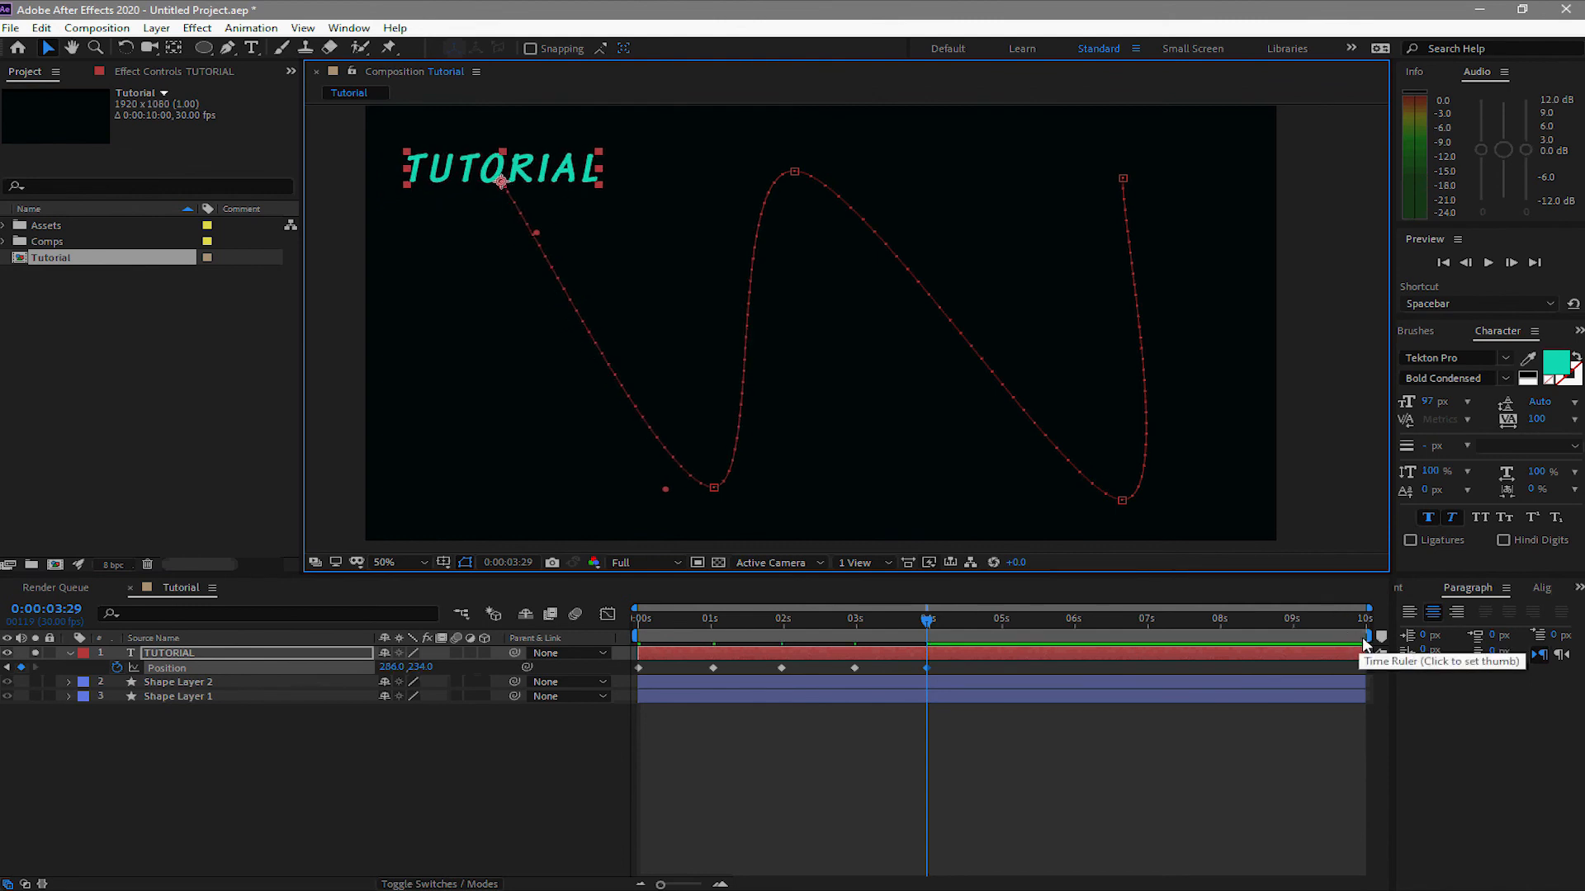
Play the text's position animation and return the current time to 0:00:00:00
{"action": "left_click_drag", "start_coordinate": [1230, 617], "coordinate": [911, 618]}
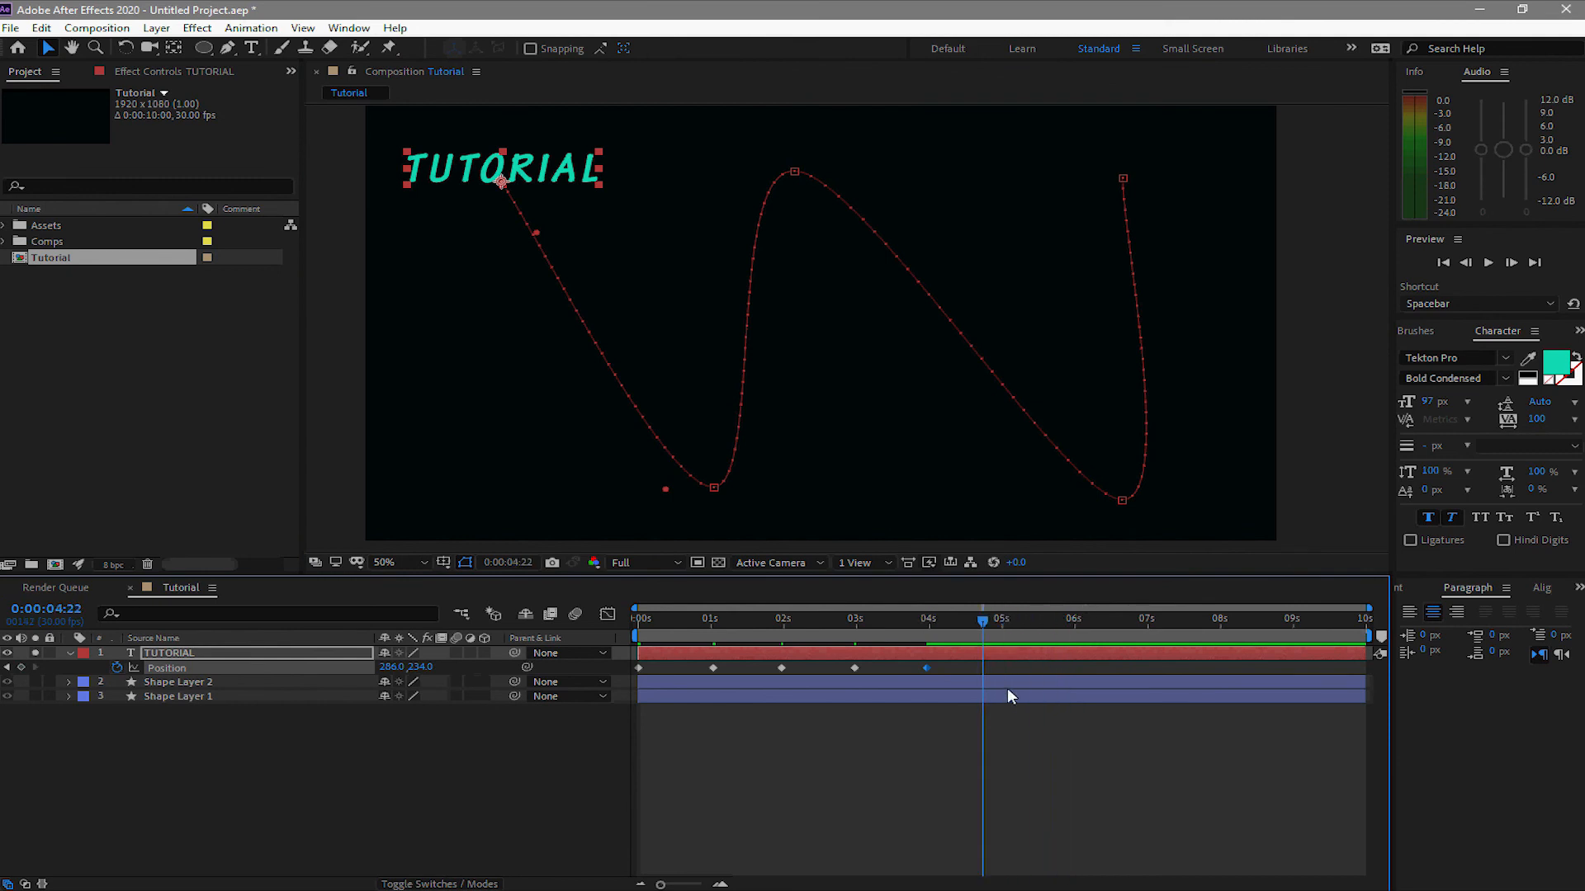
{"action": "key", "text": "space"}
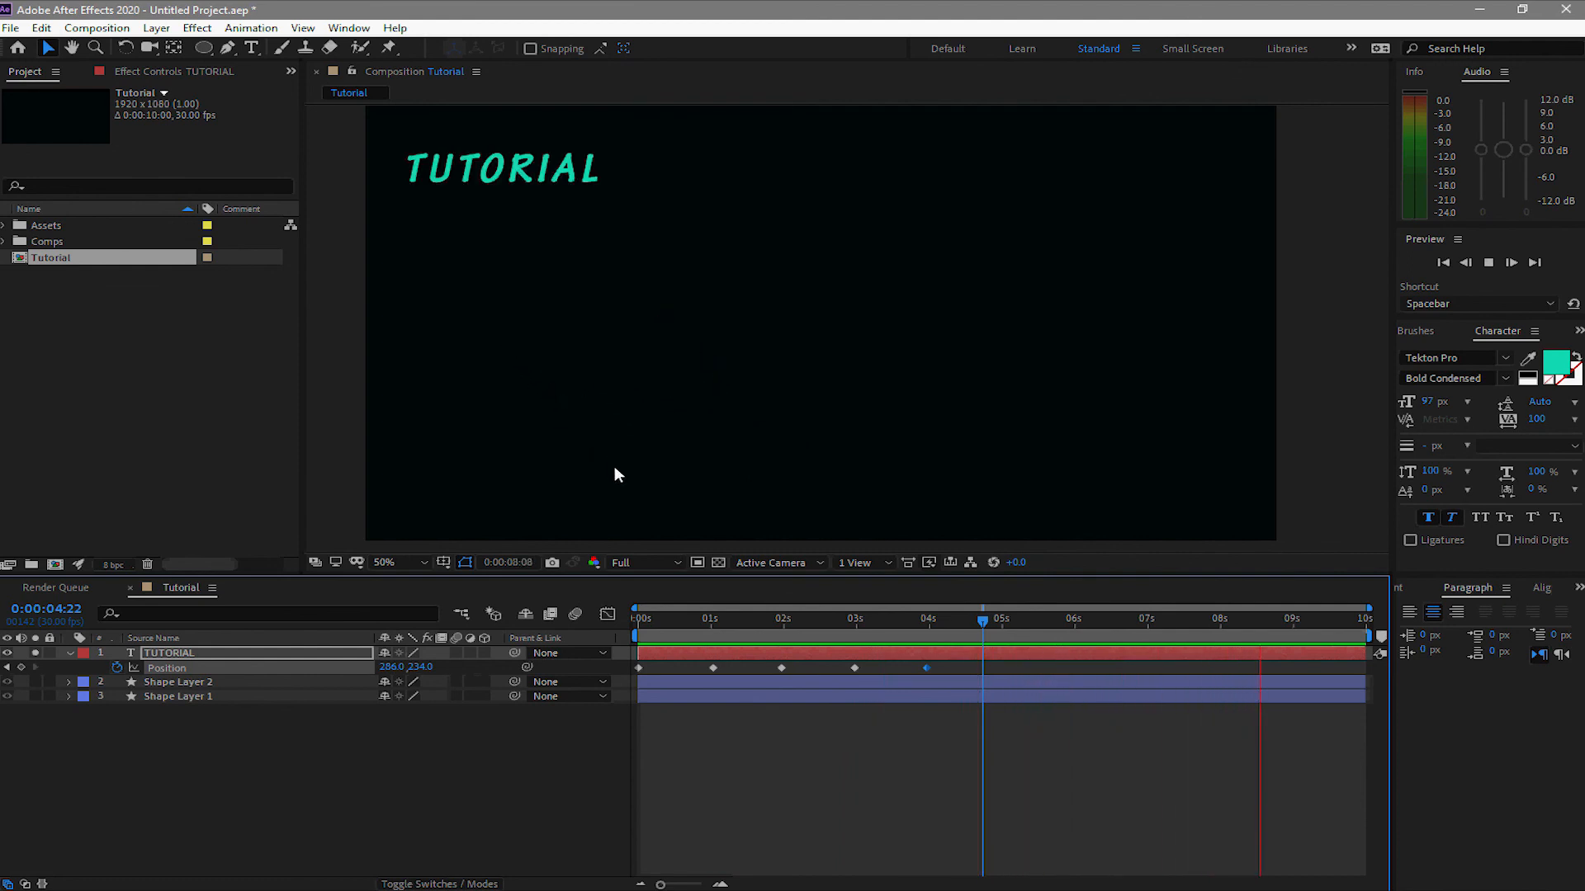
{"action": "left_click", "coordinate": [680, 622]}
{"action": "left_click_drag", "start_coordinate": [680, 624], "coordinate": [589, 602]}
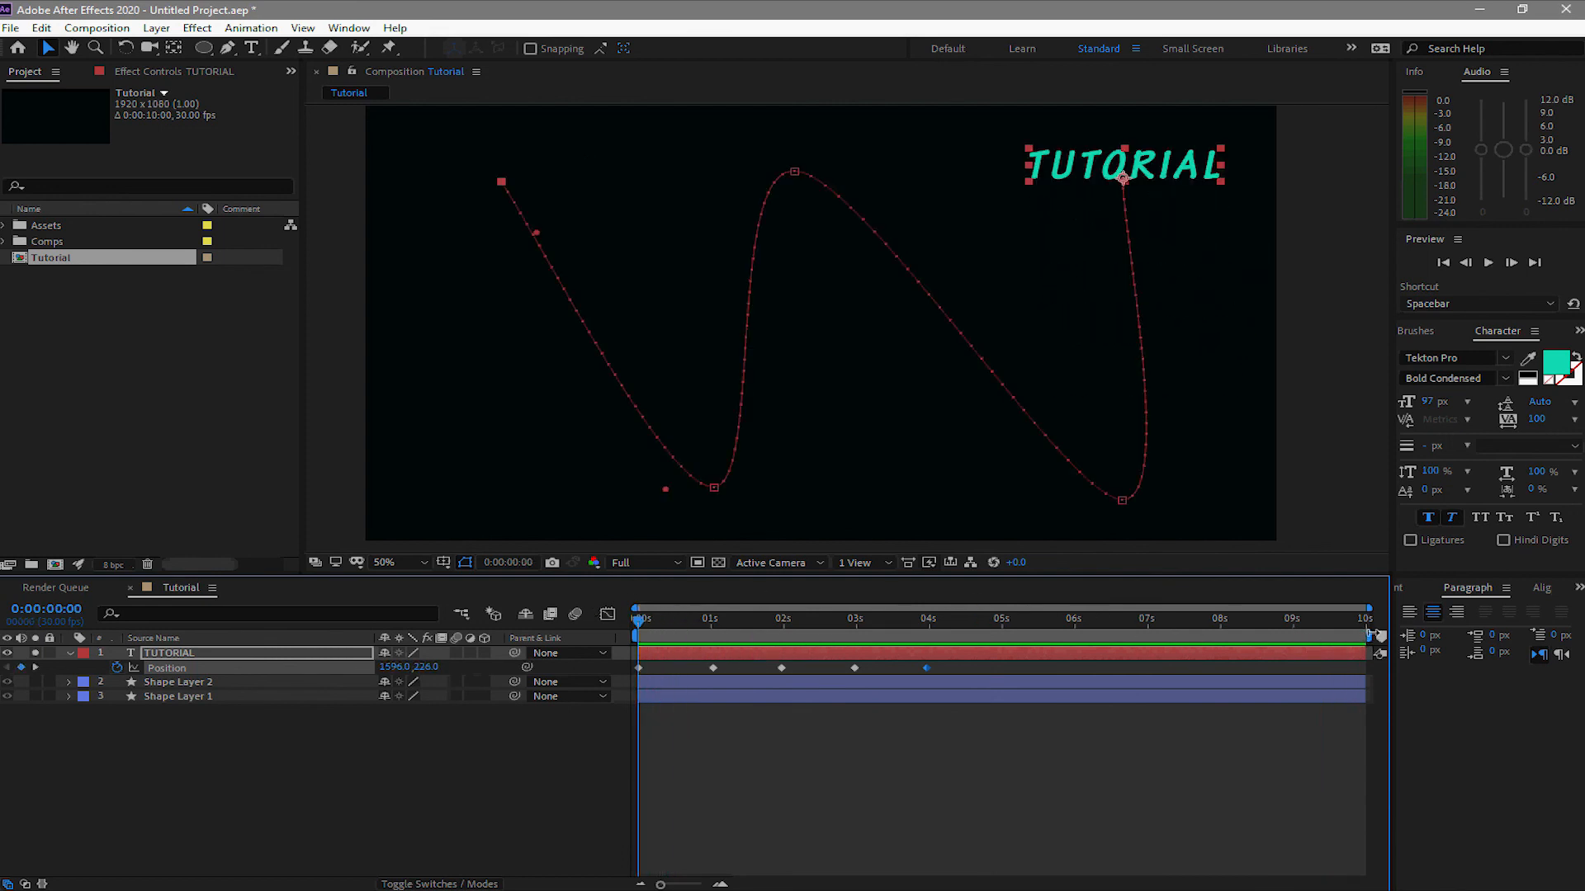
Shorten the work area to end at about 4.5 seconds and apply Easy Ease to all five Position keyframes
{"action": "mouse_move", "coordinate": [1369, 637]}
{"action": "left_mouse_down"}
{"action": "mouse_move", "coordinate": [970, 637]}
{"action": "mouse_move", "coordinate": [607, 673]}
{"action": "left_mouse_up"}
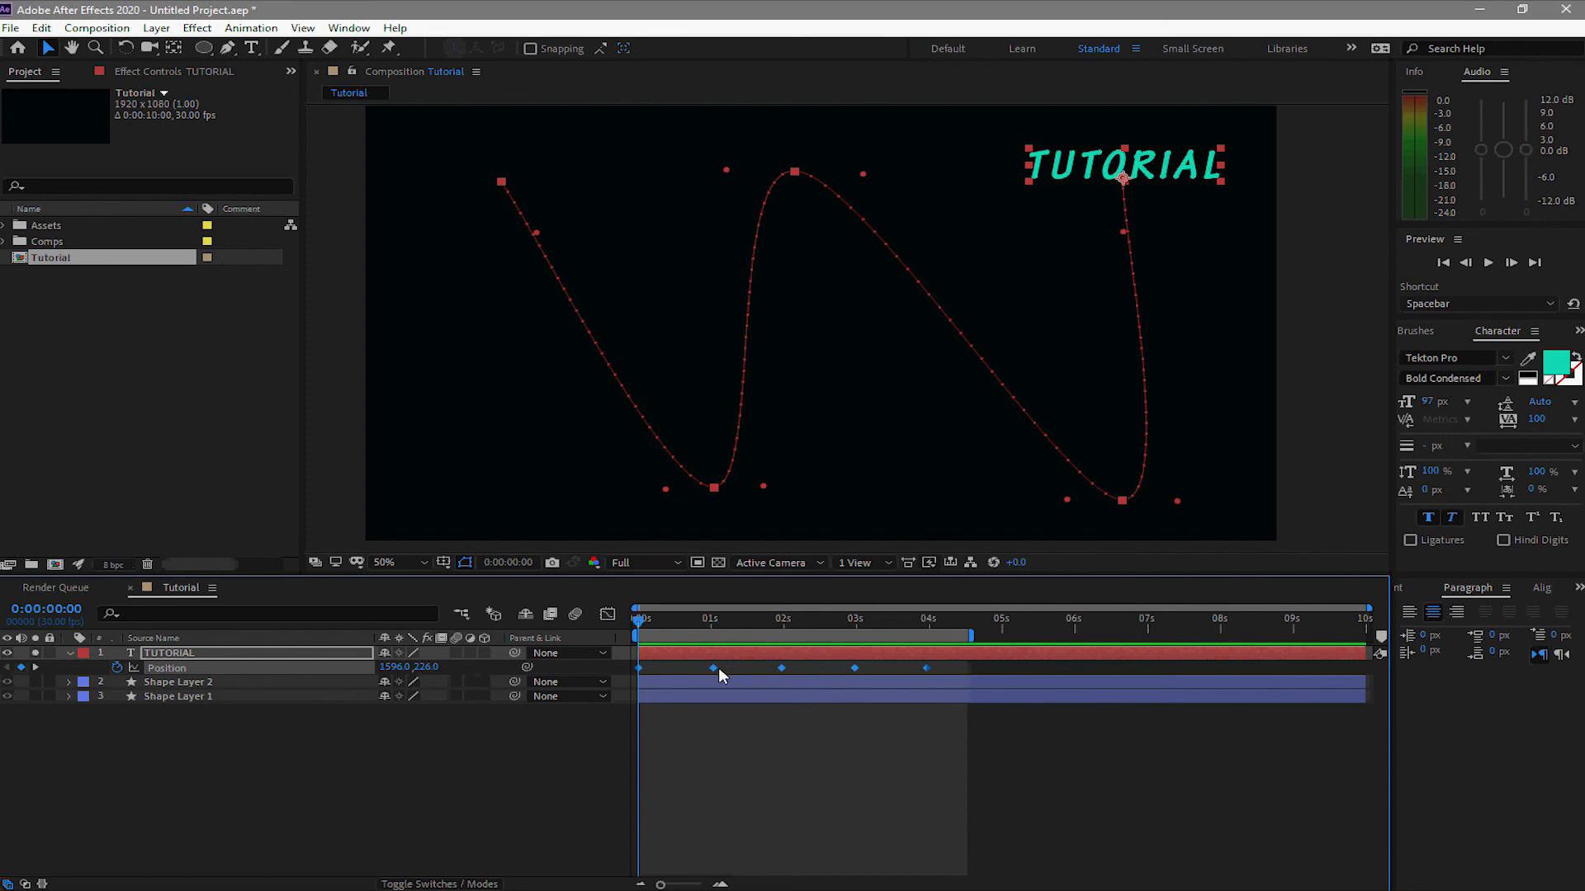
{"action": "right_click", "coordinate": [712, 667]}
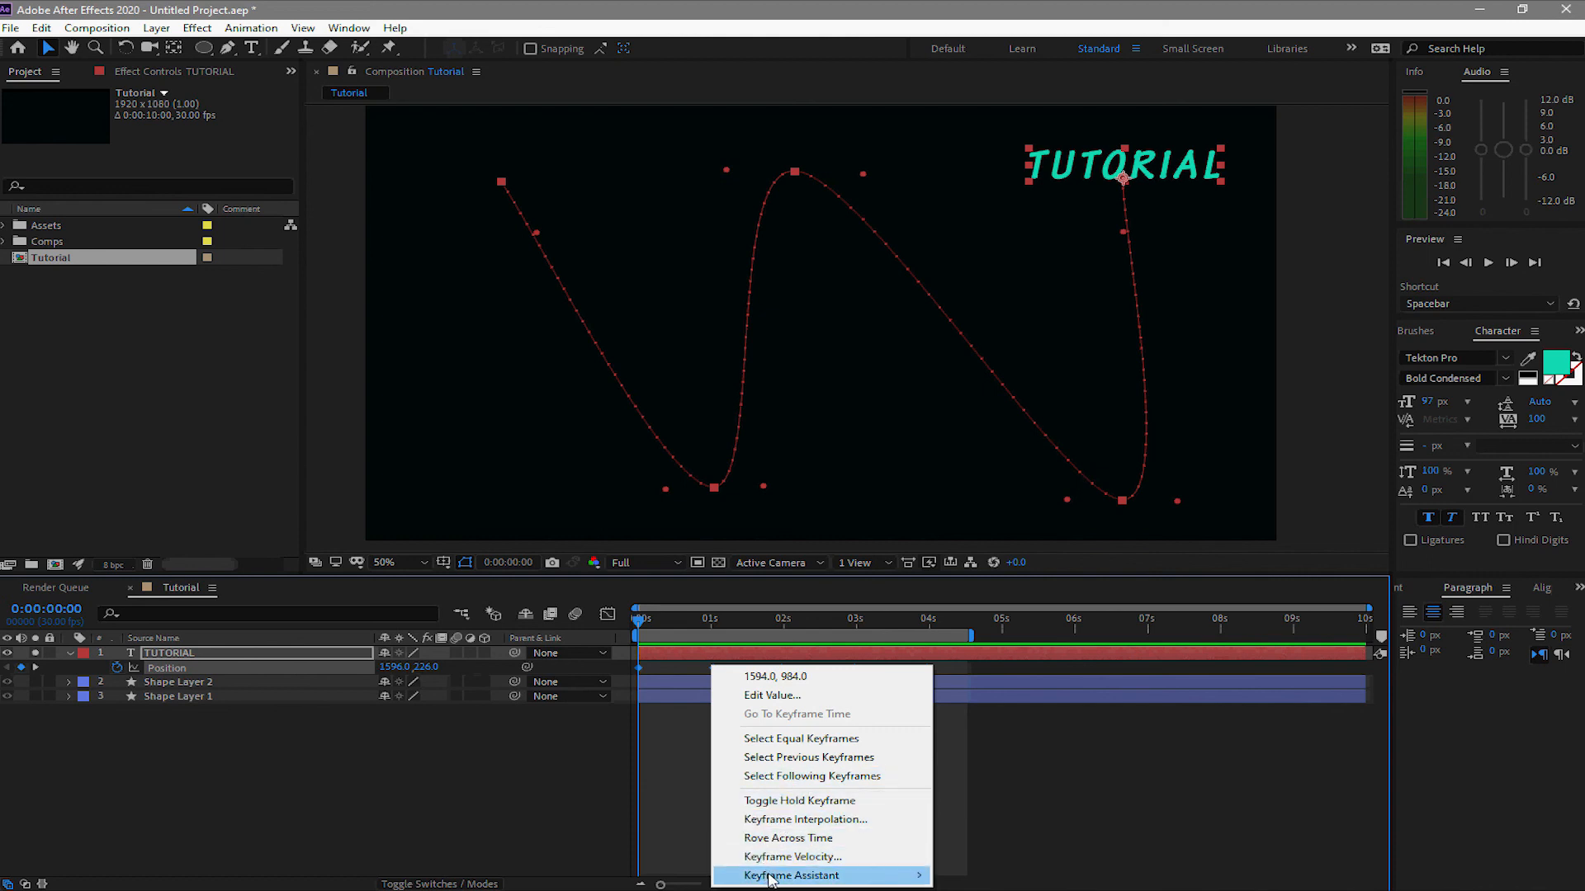
{"action": "mouse_move", "coordinate": [828, 876]}
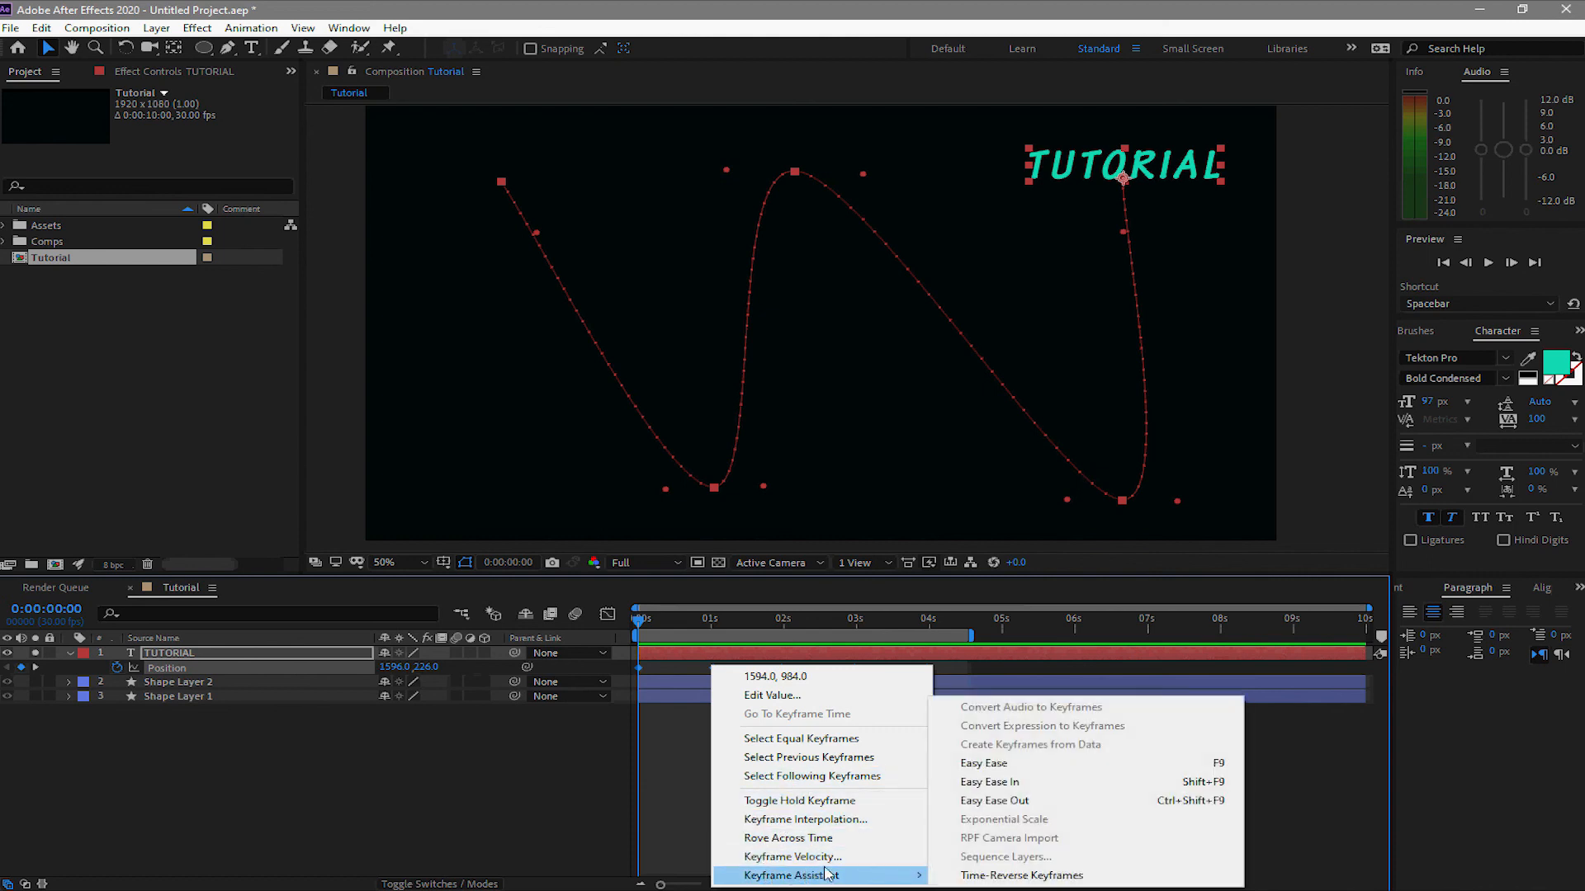
{"action": "left_click", "coordinate": [1003, 766]}
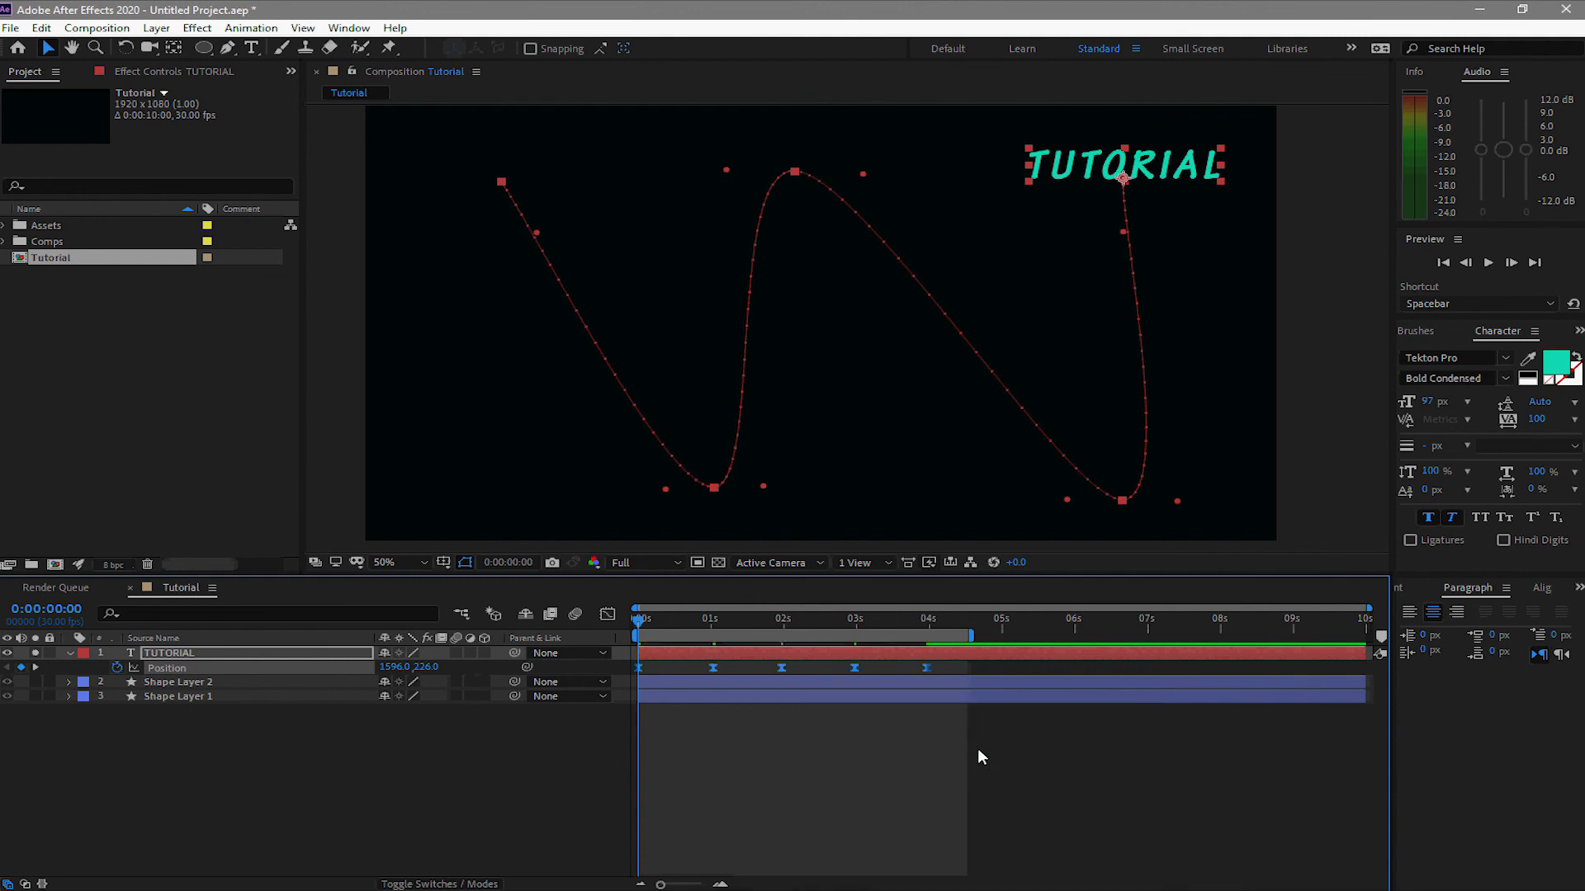
Preview the eased text movement within the work area and stop playback
{"action": "left_click", "coordinate": [1494, 261]}
{"action": "left_click", "coordinate": [1490, 262]}
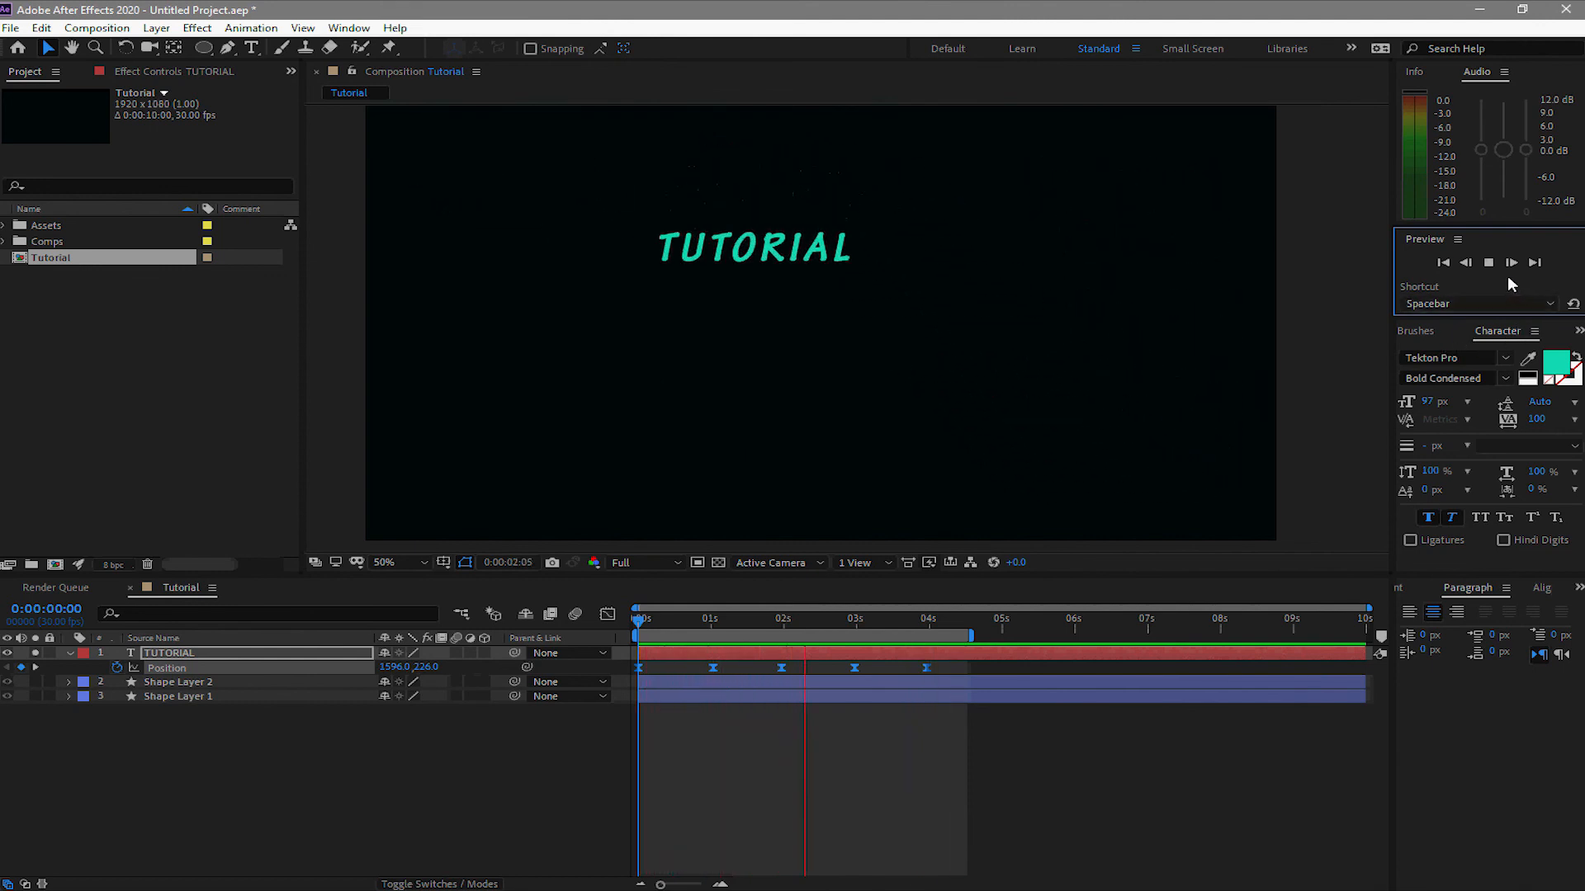
{"action": "left_click", "coordinate": [1486, 262]}
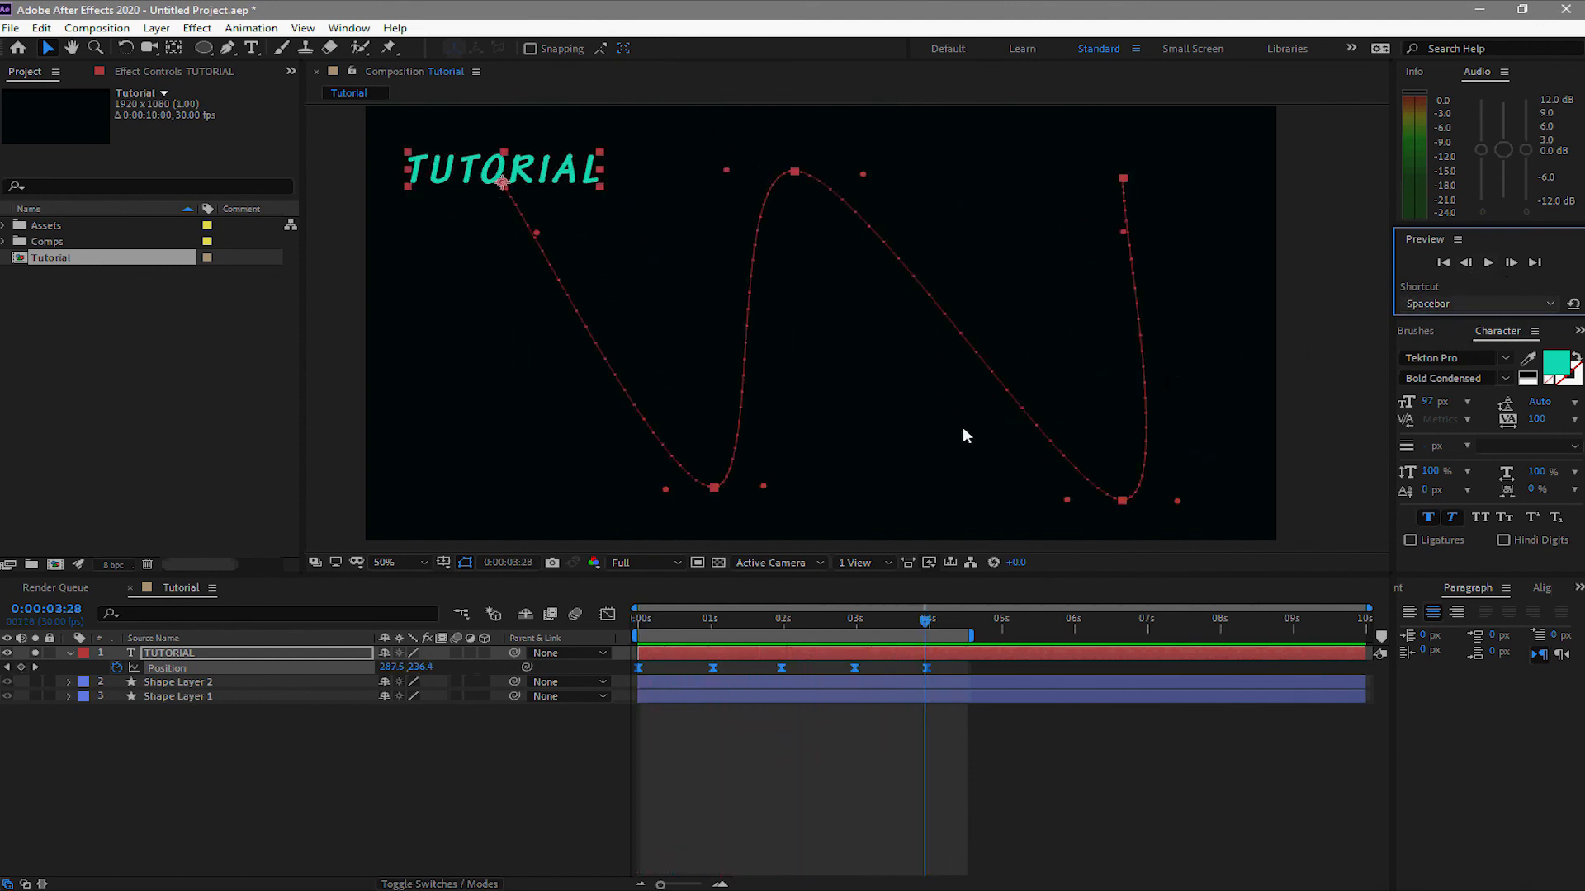
Lengthen the incoming ease of all Position keyframes in the speed graph so each move peaks early, and preview the result
{"action": "left_click", "coordinate": [608, 615]}
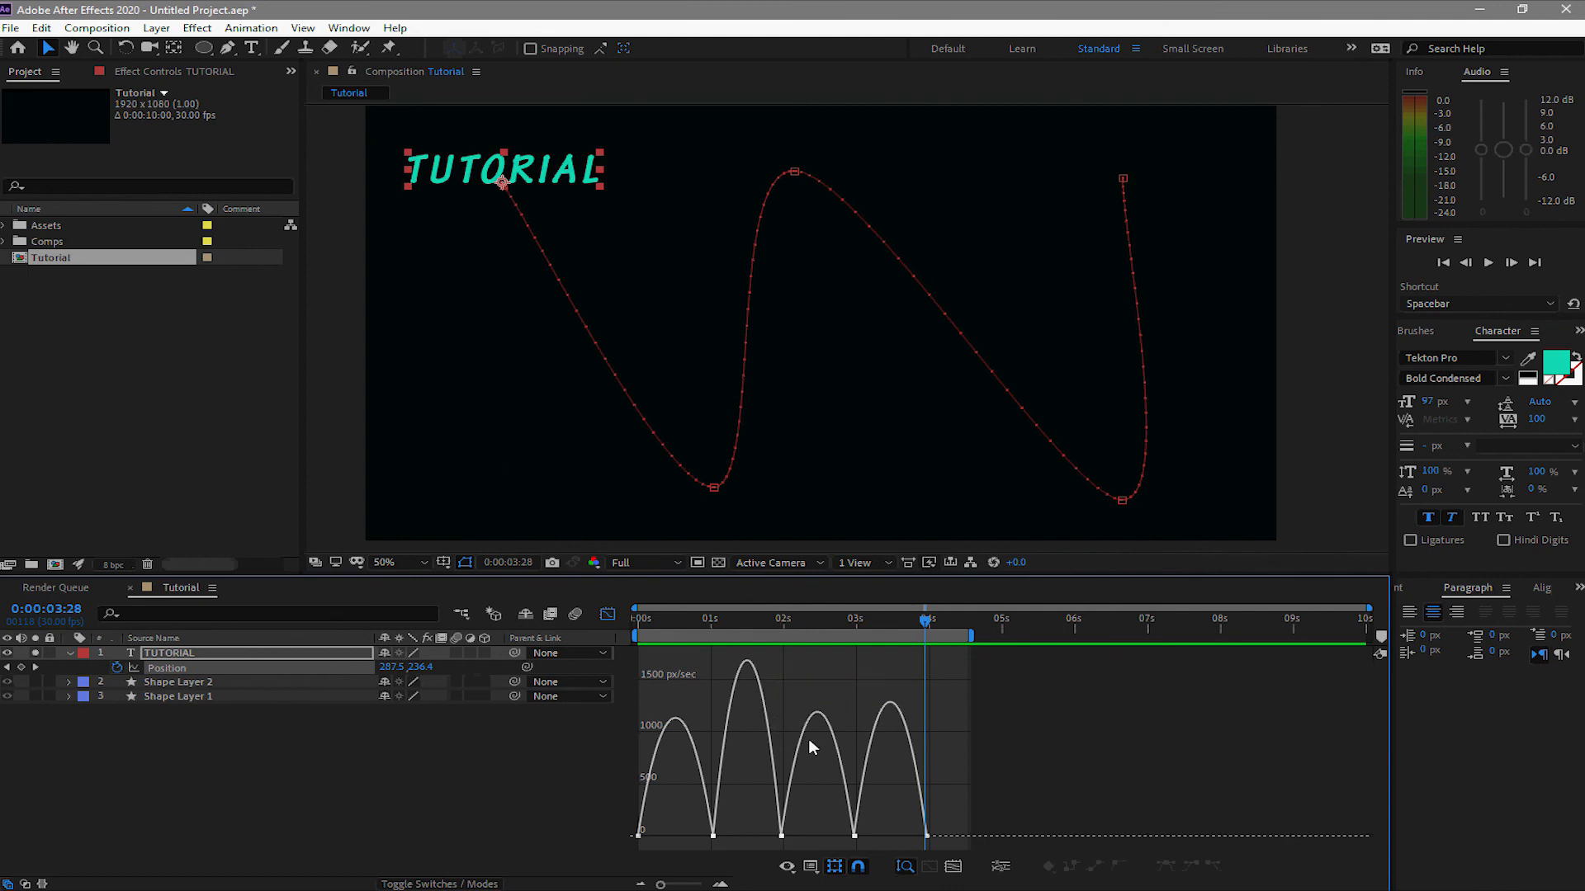
{"action": "mouse_move", "coordinate": [722, 775]}
{"action": "left_click_drag", "start_coordinate": [942, 816], "coordinate": [592, 848]}
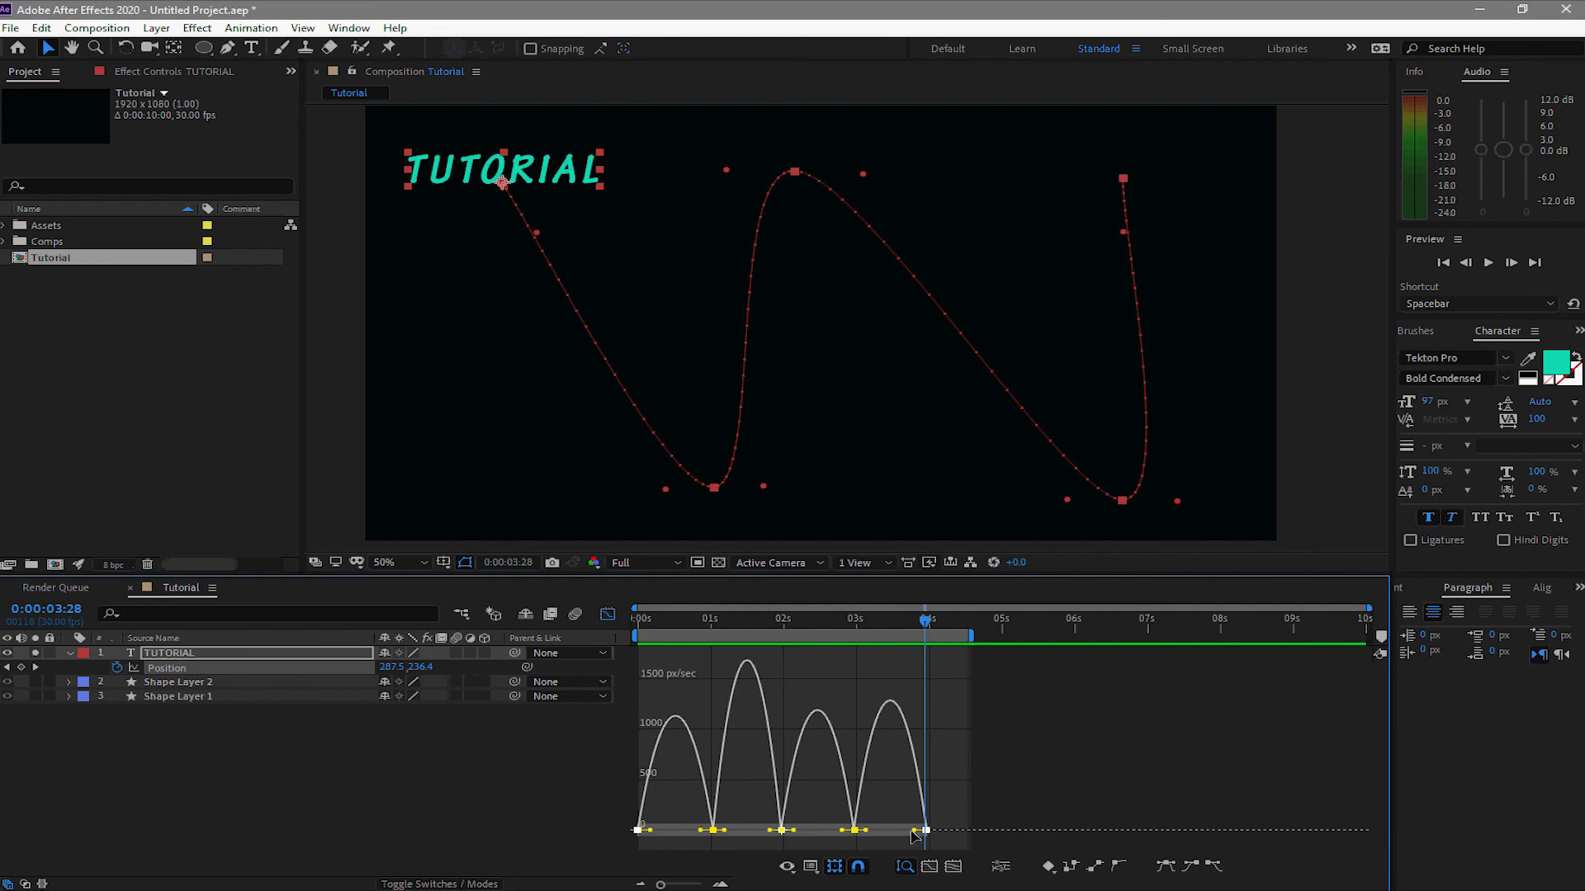
{"action": "left_click_drag", "start_coordinate": [915, 830], "coordinate": [890, 832]}
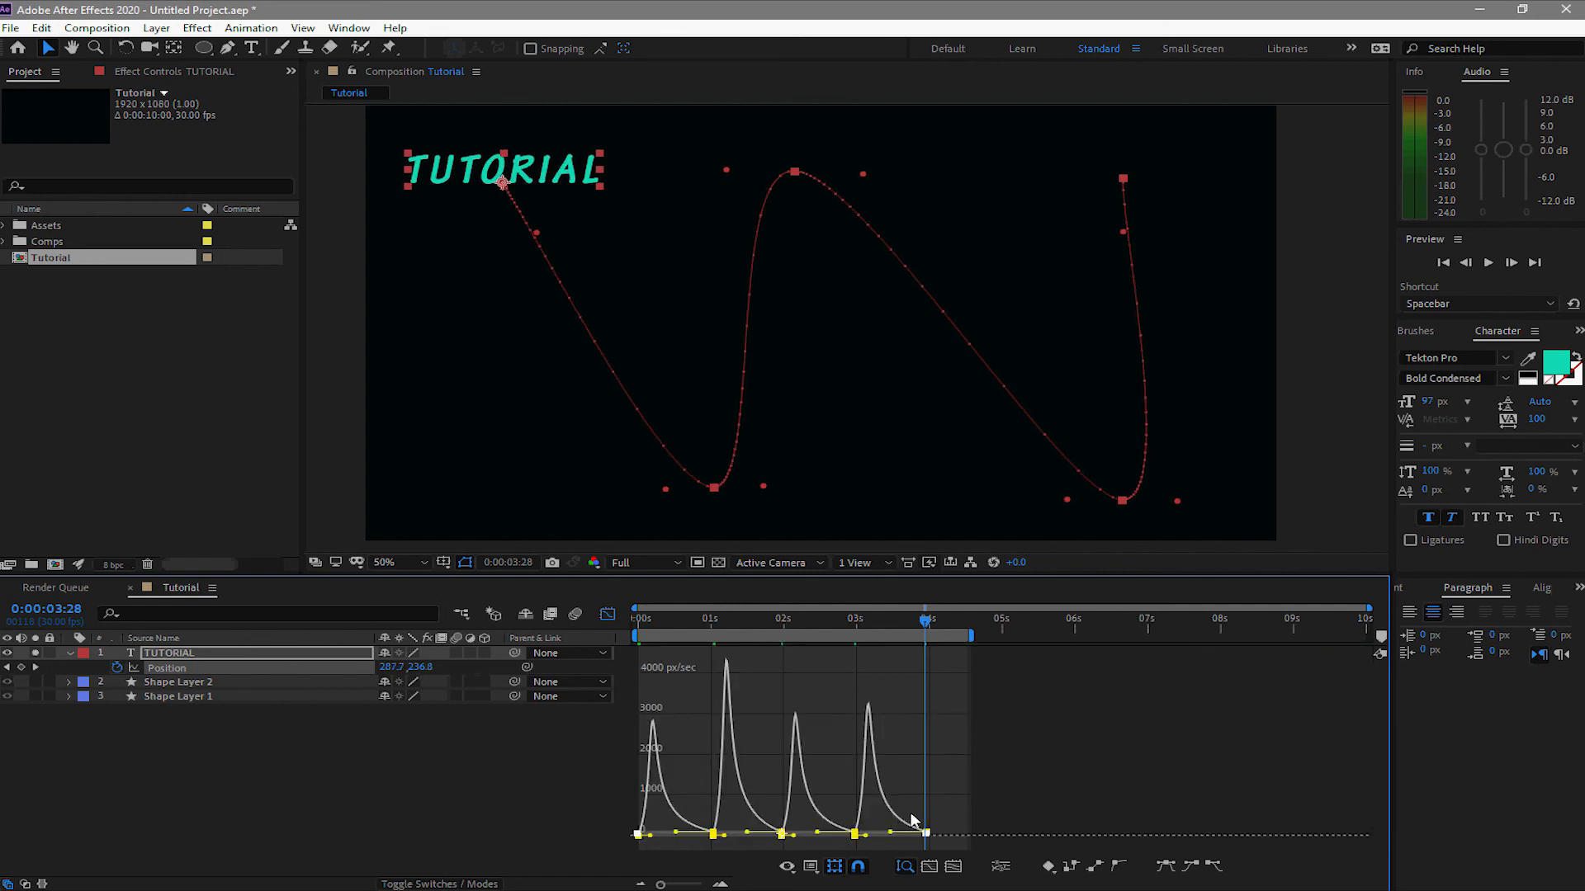
{"action": "left_click", "coordinate": [609, 614]}
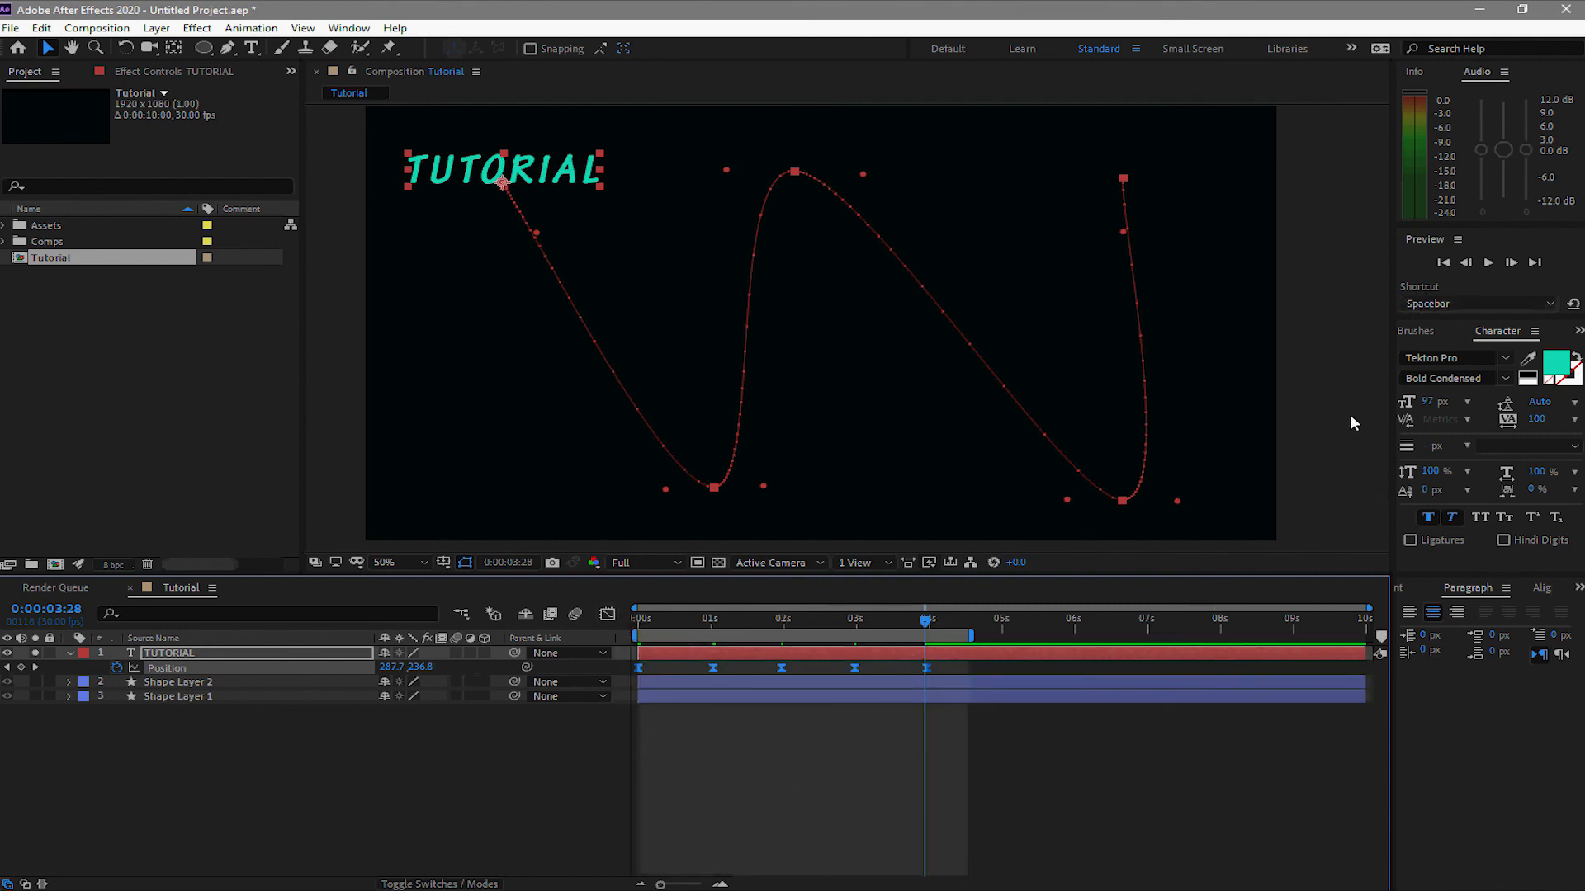
{"action": "left_click", "coordinate": [1487, 262]}
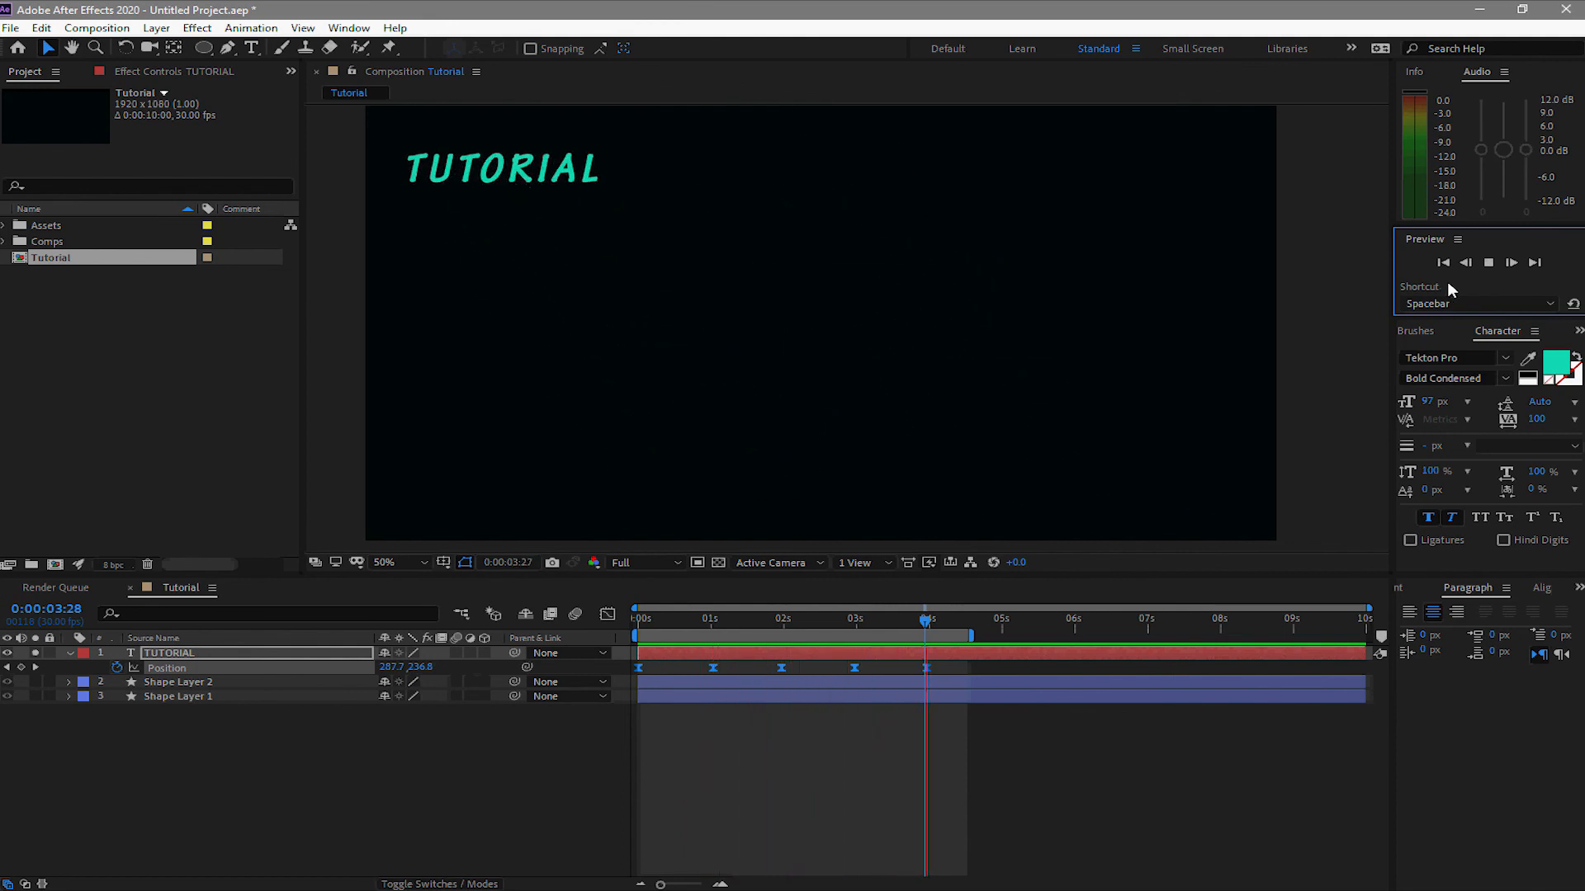
{"action": "left_click", "coordinate": [1489, 263]}
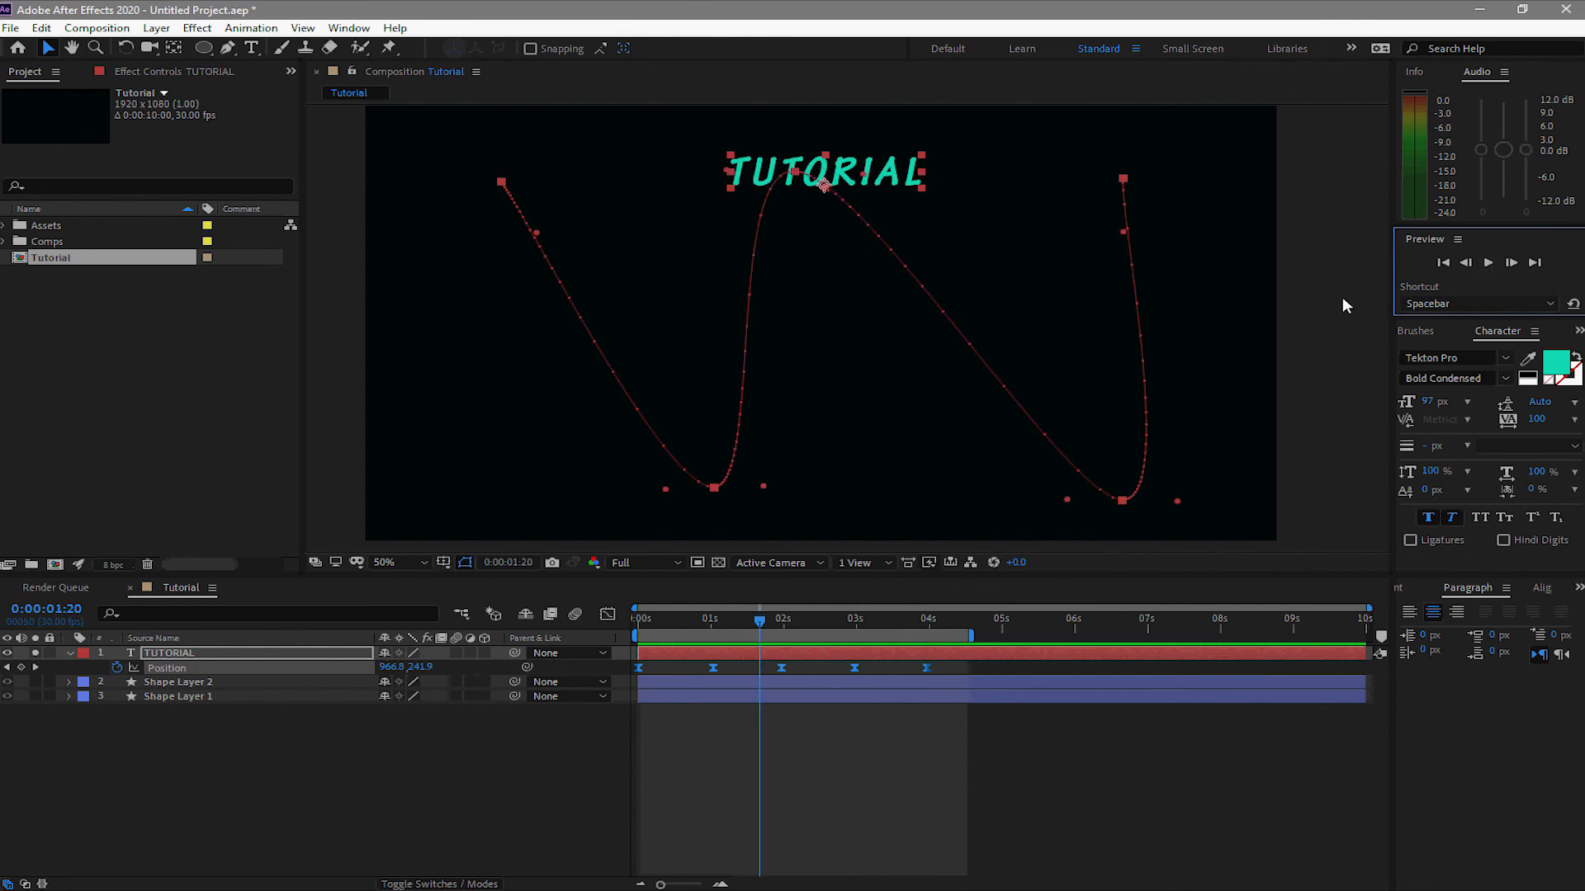